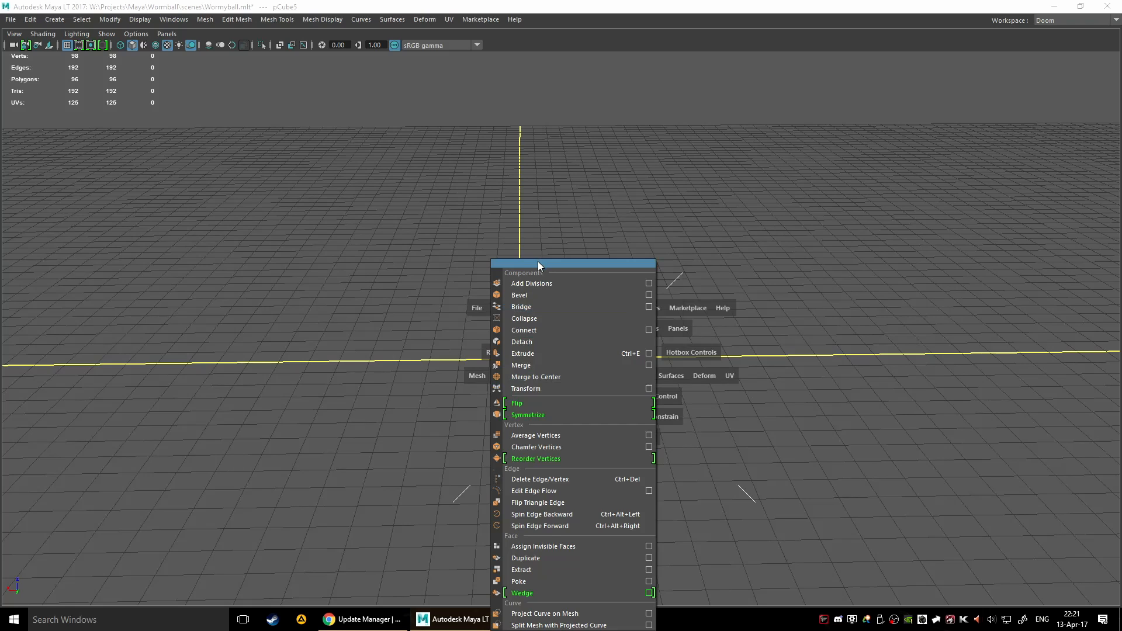
- Tear off the Edit Mesh command list as a floating window and place it clear of the cube
click(538, 261)
drag(550, 251, 792, 160)
alt+middle_drag(629, 281, 596, 260)
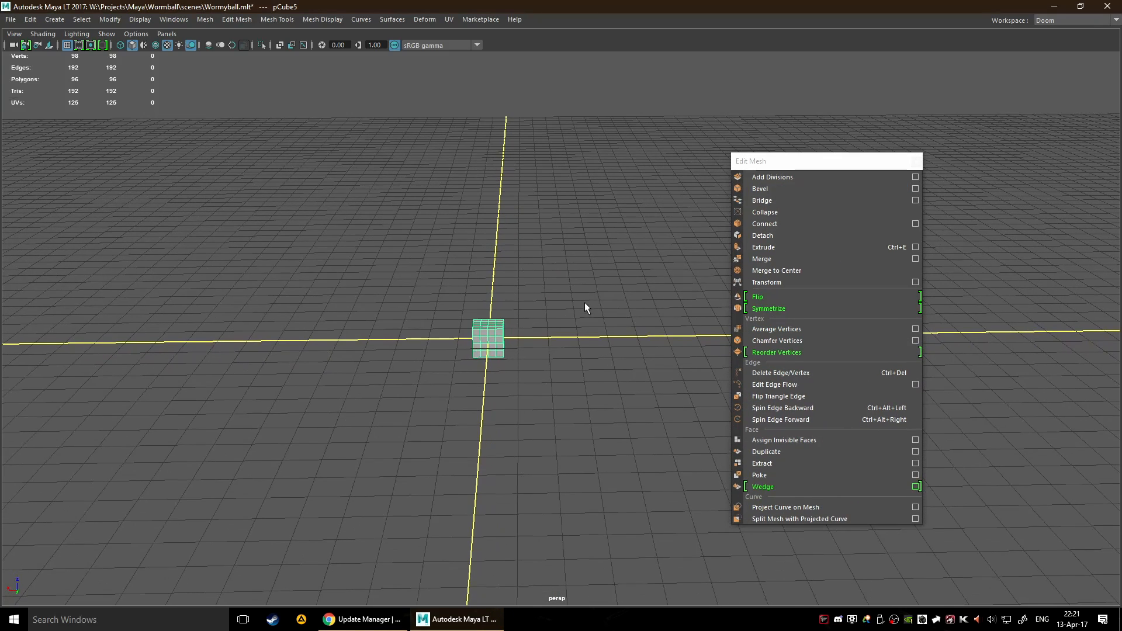
- Move the subdivided cube straight upward so that it sits above the ground grid
scroll(561, 328, up, 5)
alt+middle_drag(514, 348, 587, 321)
scroll(592, 330, up, 2)
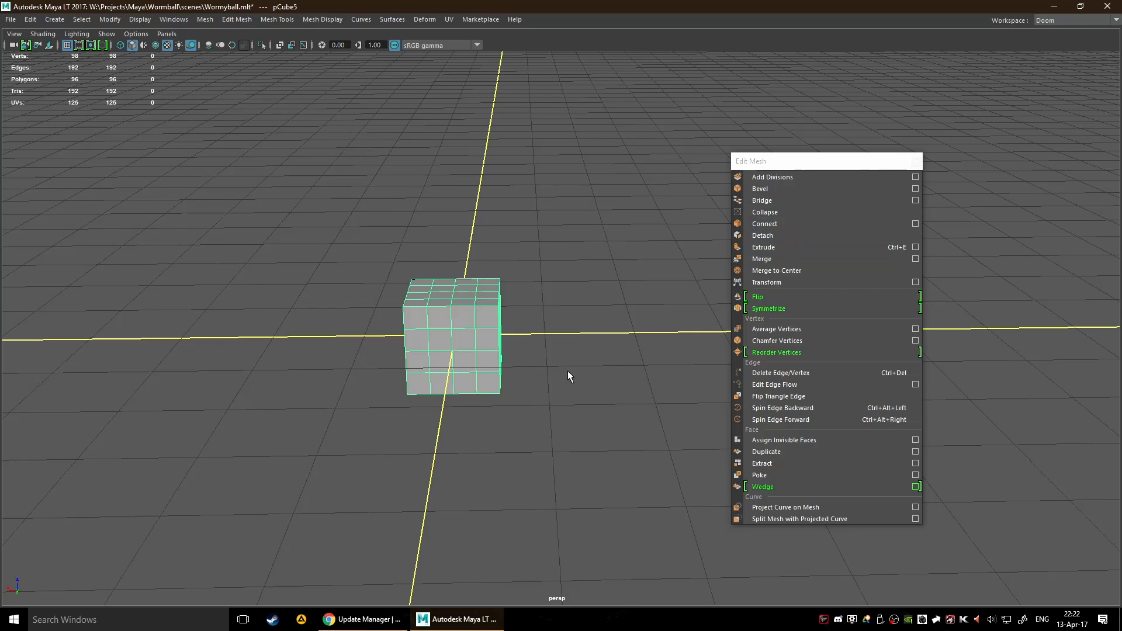
scroll(479, 370, up, 4)
alt+middle_drag(479, 370, 582, 285)
key(w)
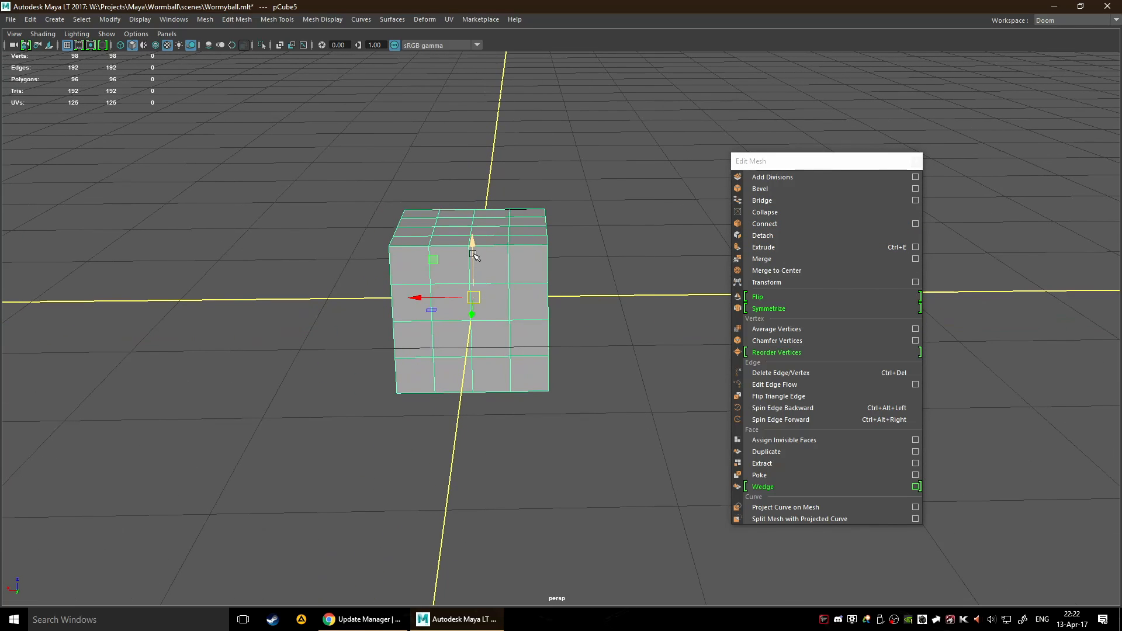
drag(475, 256, 474, 138)
- Try detaching one inner face on the cube's front side and pulling it outward, undoing the detachment
scroll(587, 236, down, 4)
alt+drag(587, 235, 577, 280)
scroll(578, 280, up, 3)
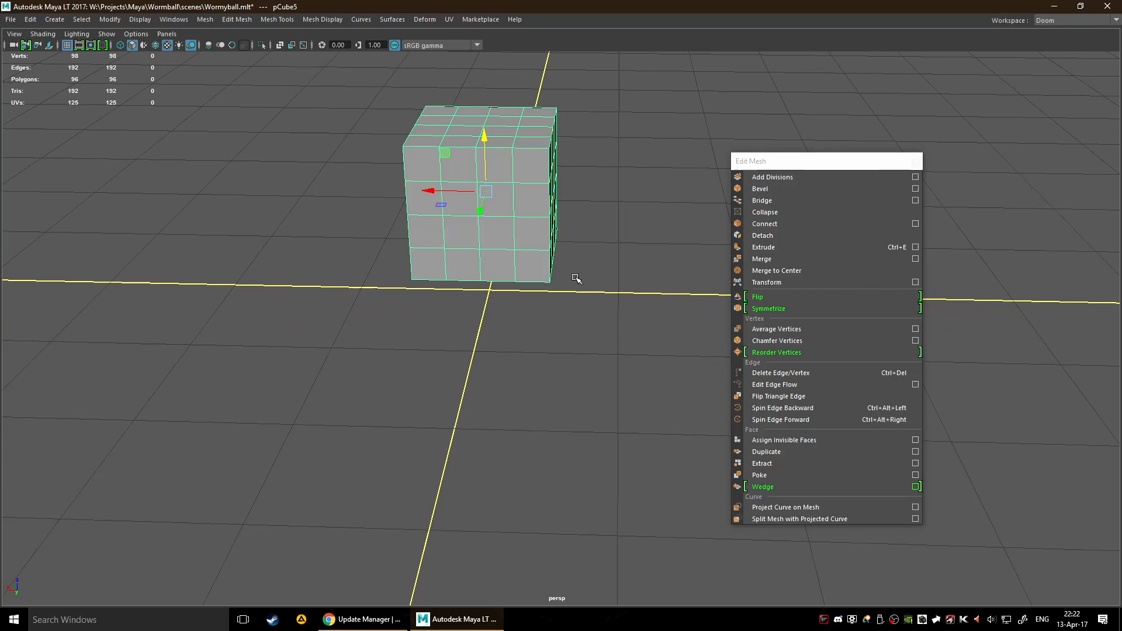
key(F11)
click(506, 235)
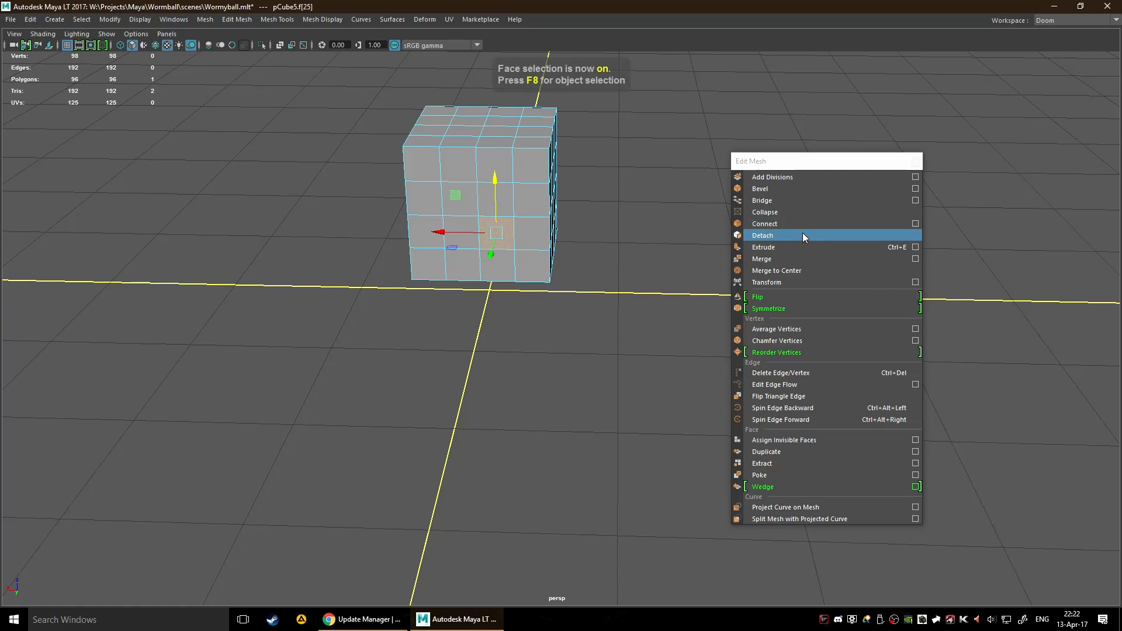
click(803, 233)
alt+drag(627, 287, 506, 298)
drag(488, 225, 304, 258)
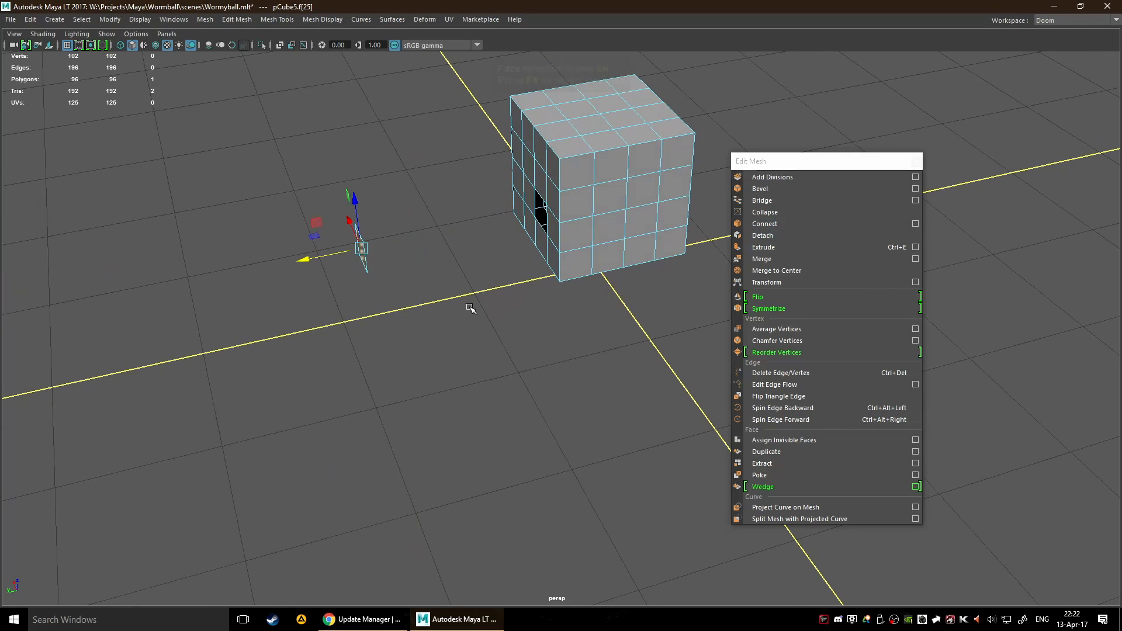
key(ctrl+z)
- Extract the same front face from the cube and pull it outward with a Local Translate Z of about 0.77
alt+drag(451, 318, 549, 288)
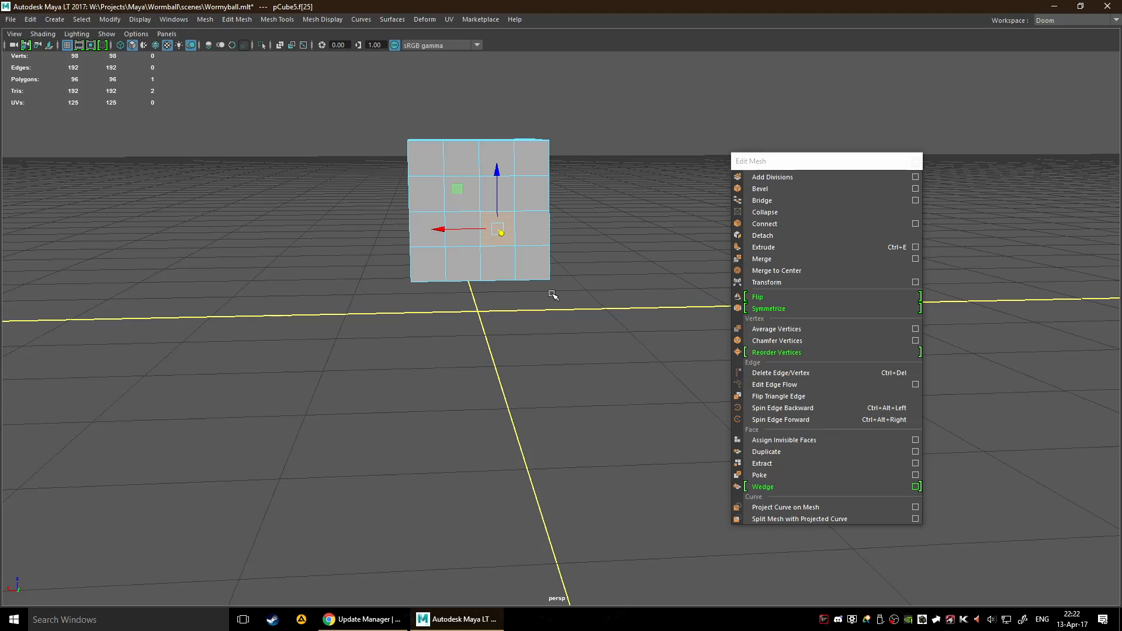
click(781, 468)
alt+drag(592, 349, 497, 301)
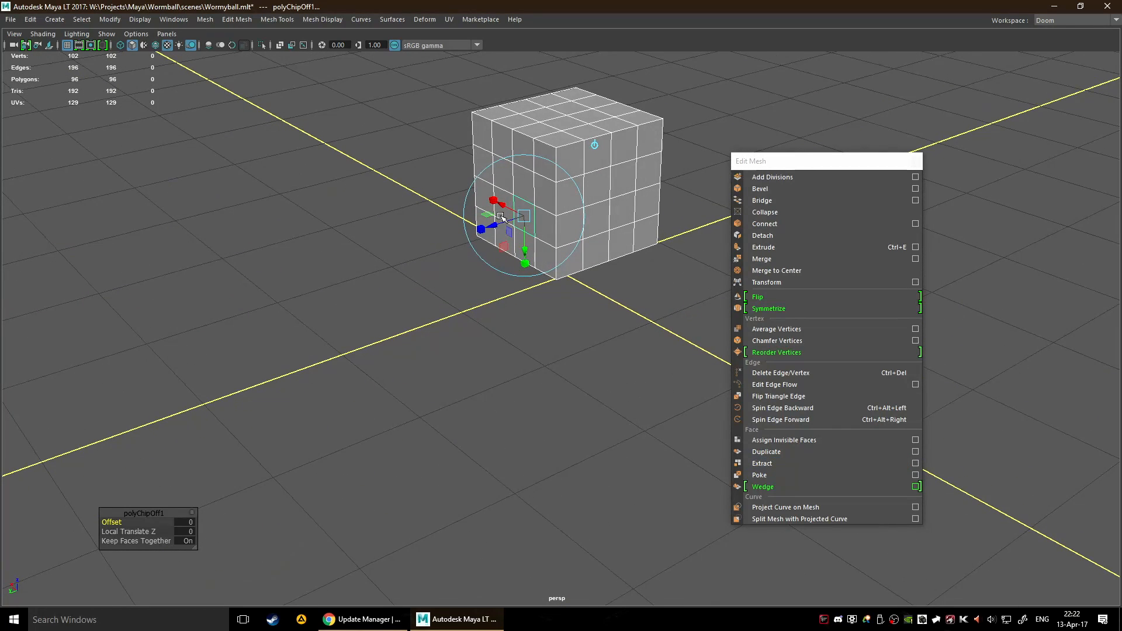
drag(501, 217, 396, 312)
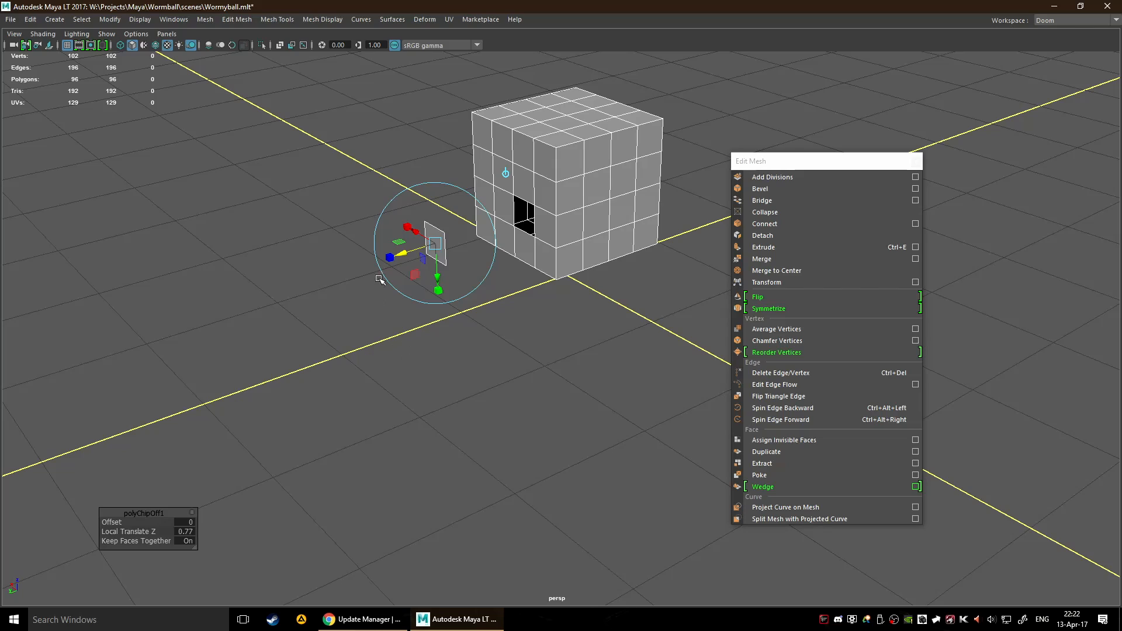
drag(389, 258, 315, 285)
drag(415, 233, 418, 272)
- Try shifting the extracted face with the world-aligned manipulator and undo back to before the extraction
click(511, 171)
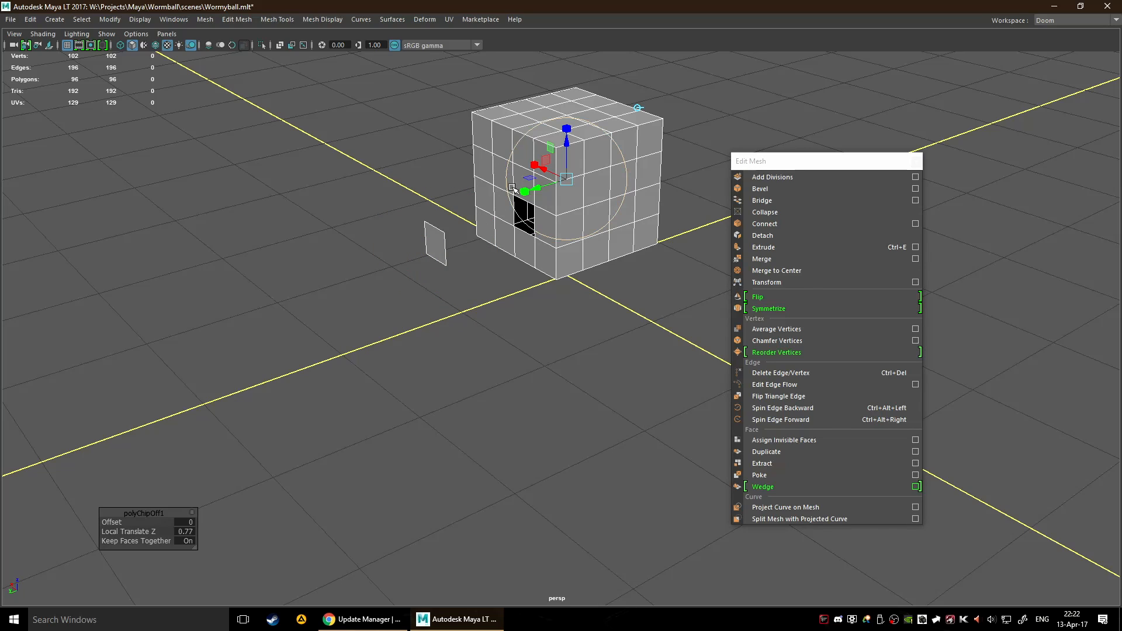
drag(536, 188, 409, 224)
key(ctrl+z)
key(ctrl+z)
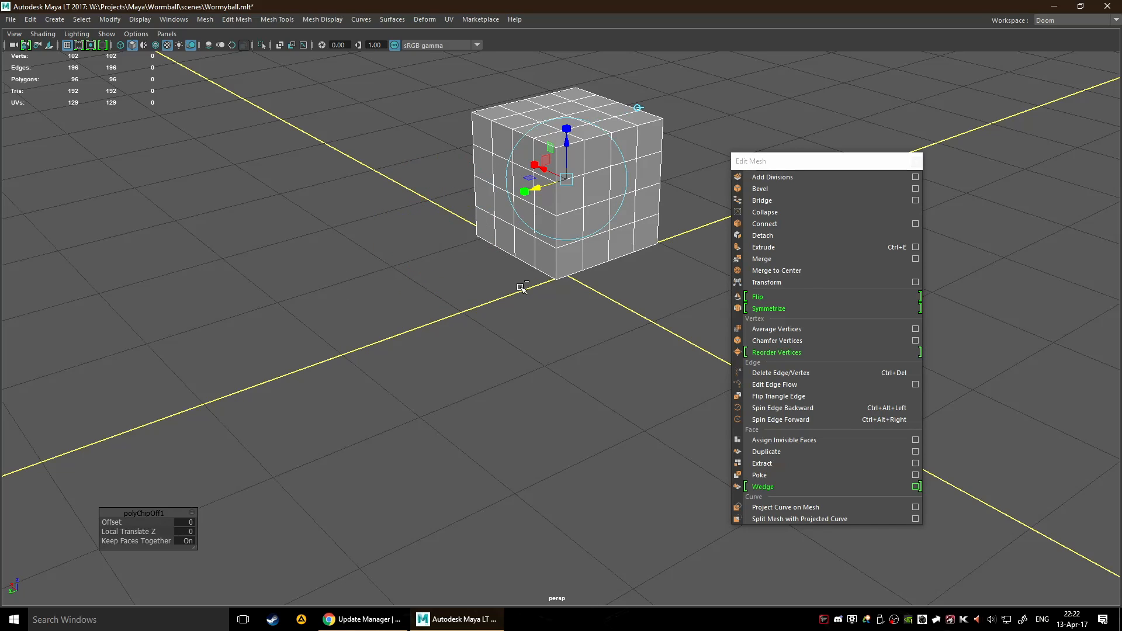
key(ctrl+z)
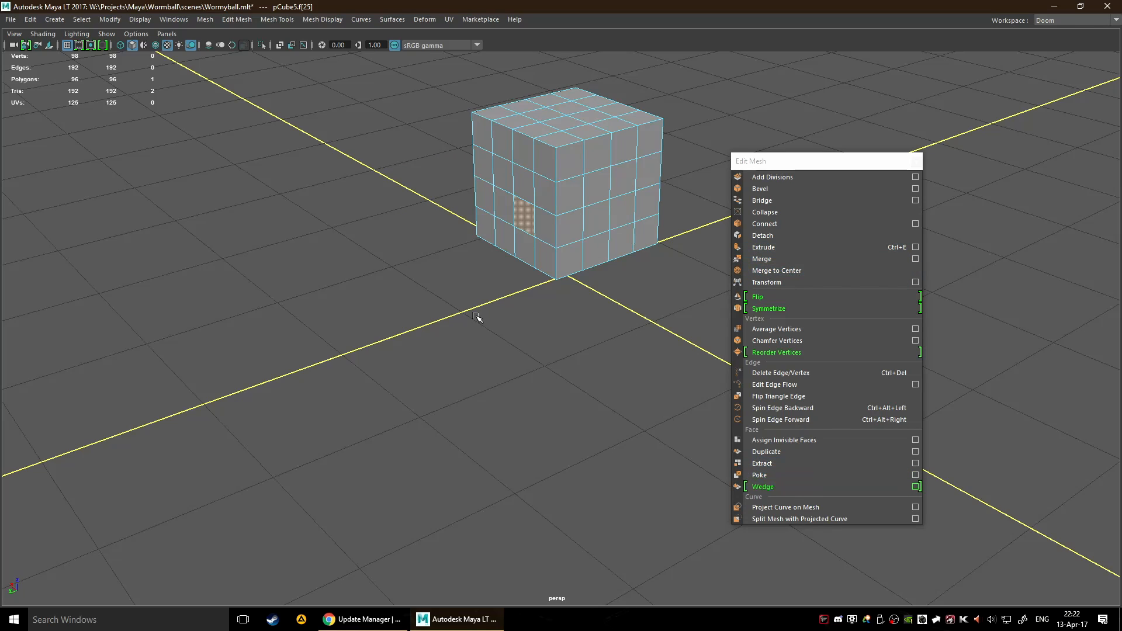
- Extrude the four central faces of the cube's front side outward with a Local Translate Z of about 0.213
alt+drag(476, 316, 551, 394)
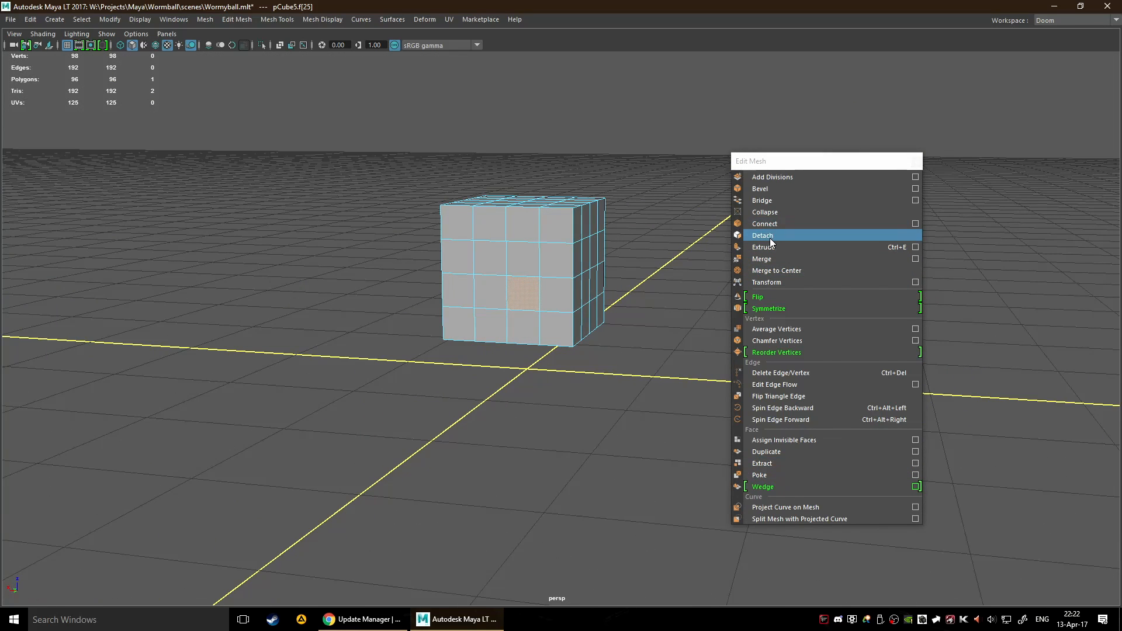
click(490, 290)
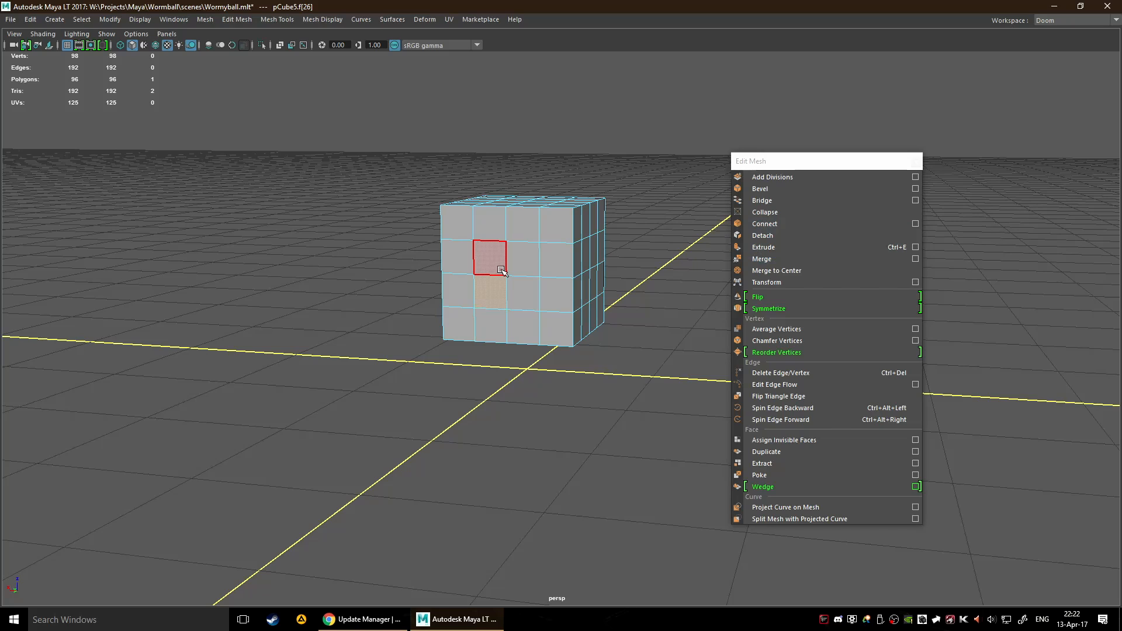
shift+click(522, 258)
shift+click(523, 293)
shift+click(490, 292)
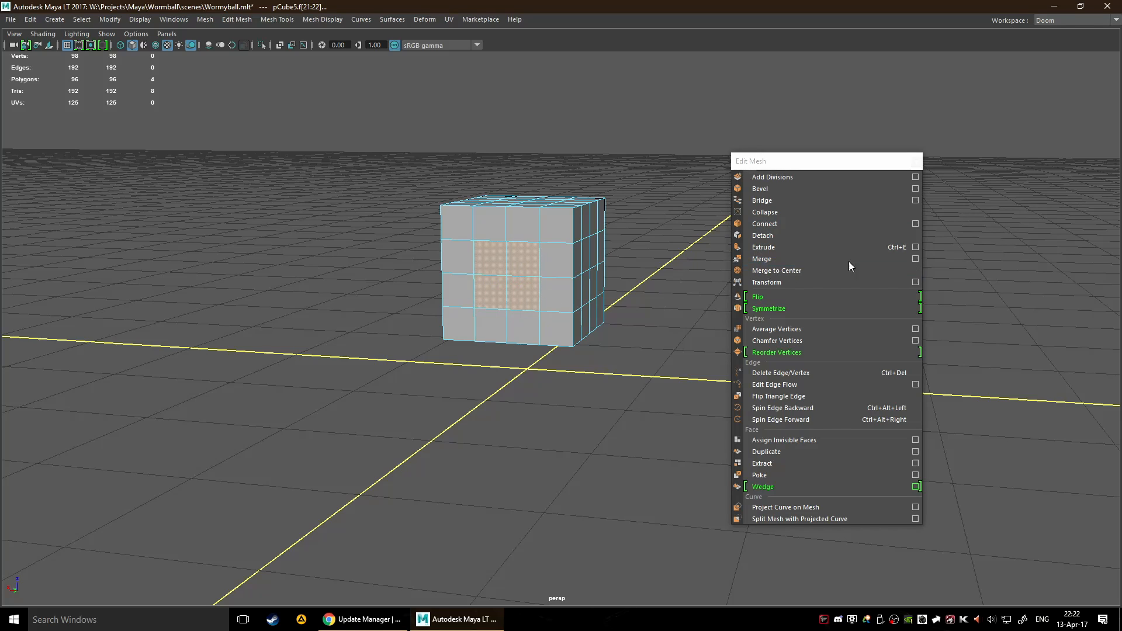
click(795, 251)
alt+drag(643, 347, 556, 374)
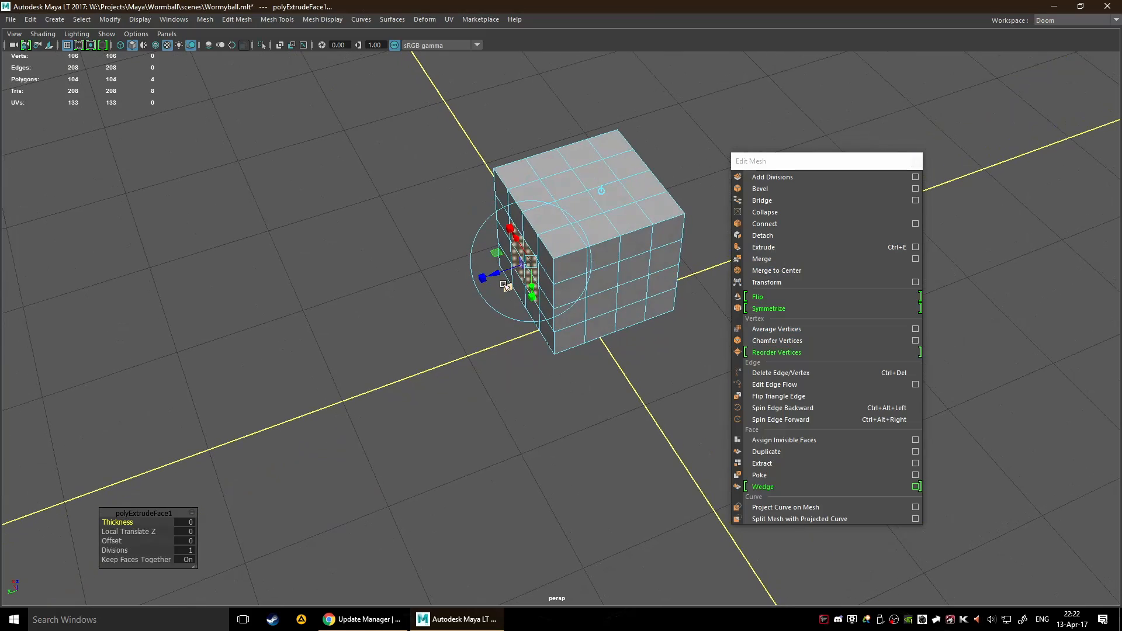
drag(497, 271, 637, 345)
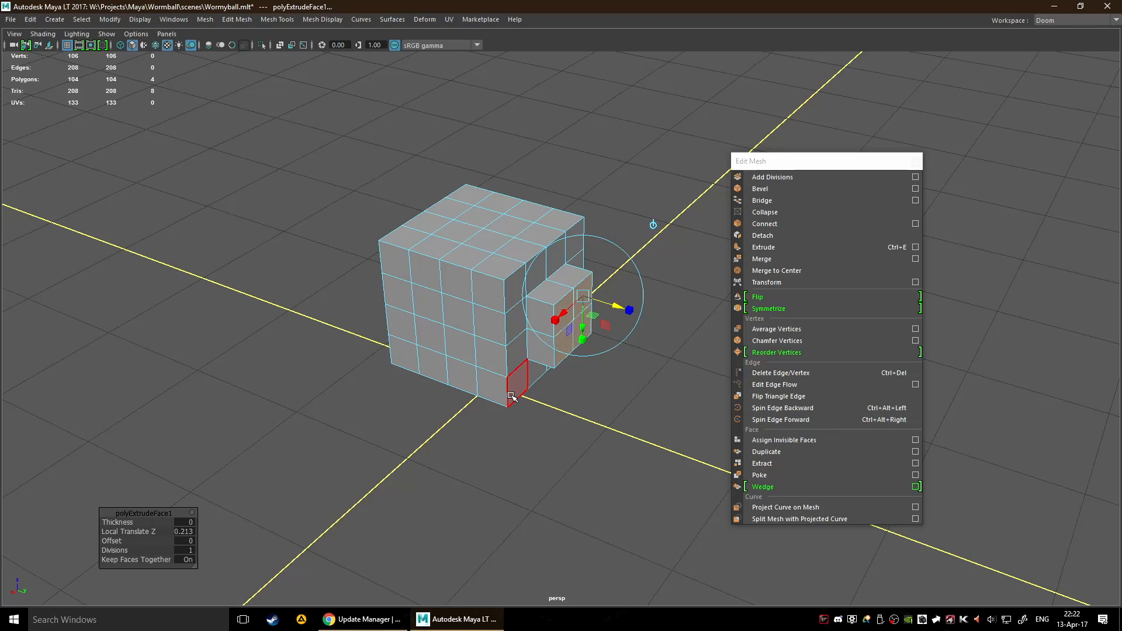
click(561, 413)
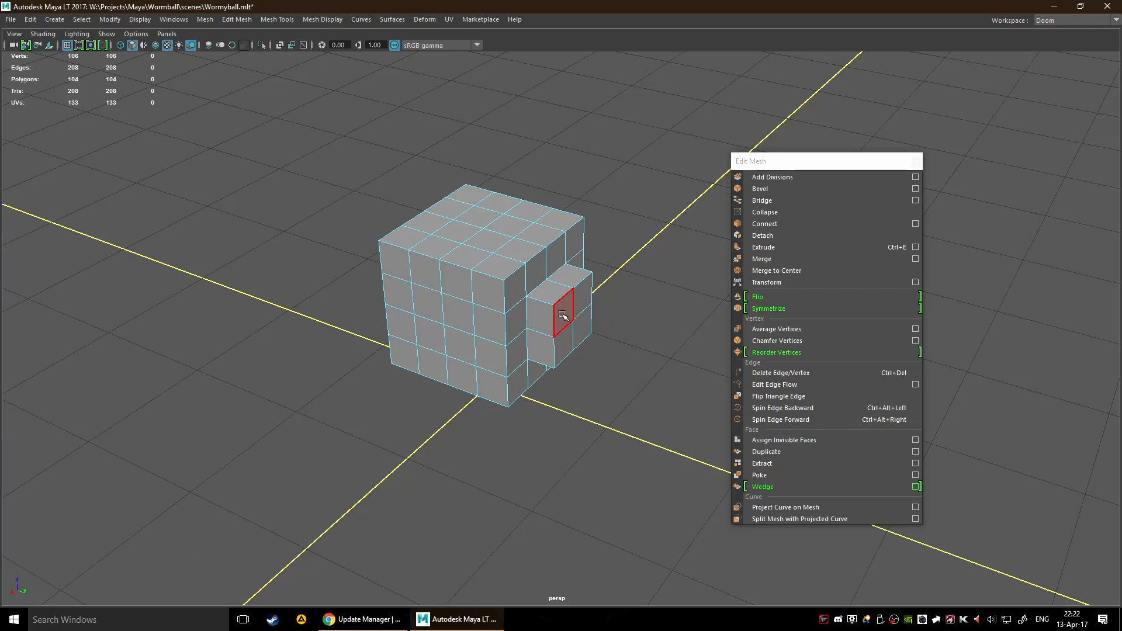
- Extrude the two side faces of the raised block sideways with a Local Translate Z of about 0.91
click(563, 313)
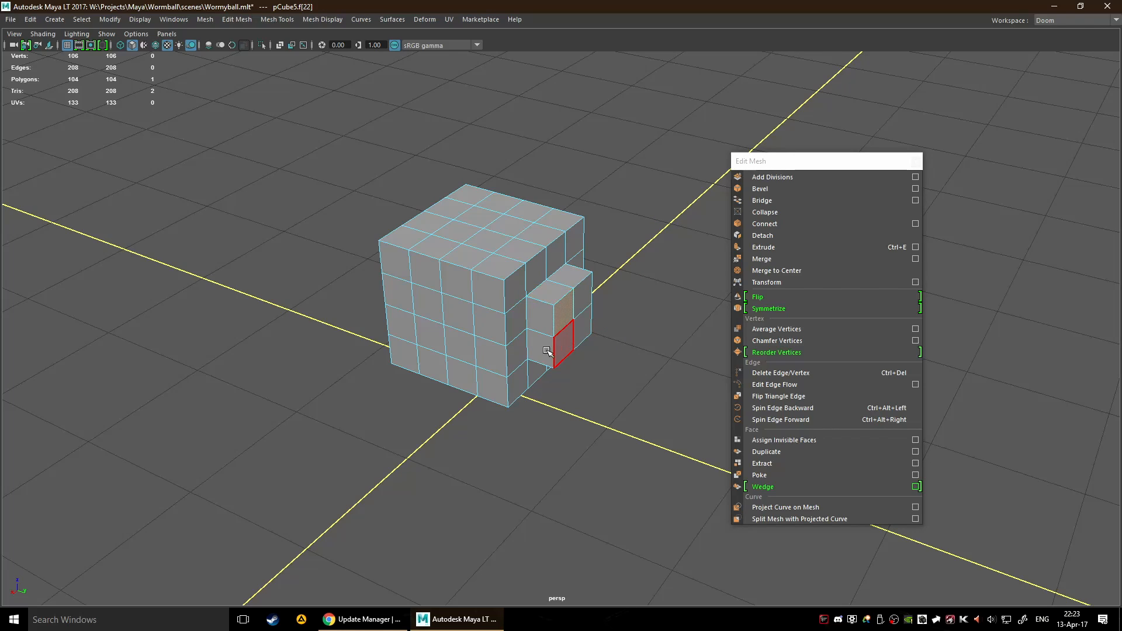
click(543, 320)
shift+click(544, 353)
key(ctrl+e)
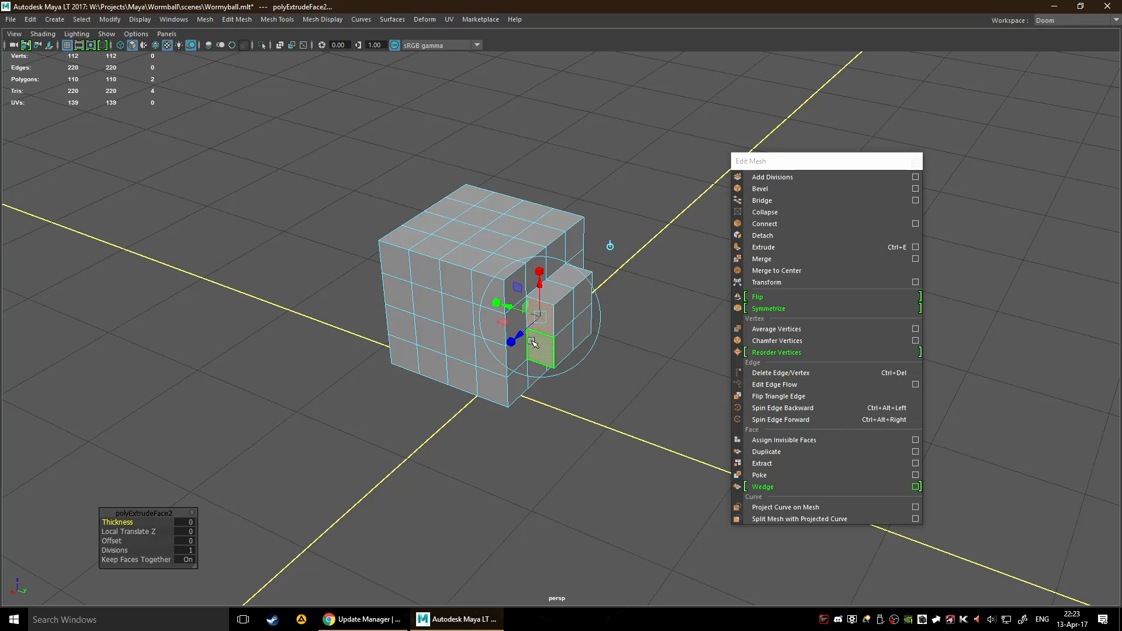
drag(525, 332, 496, 415)
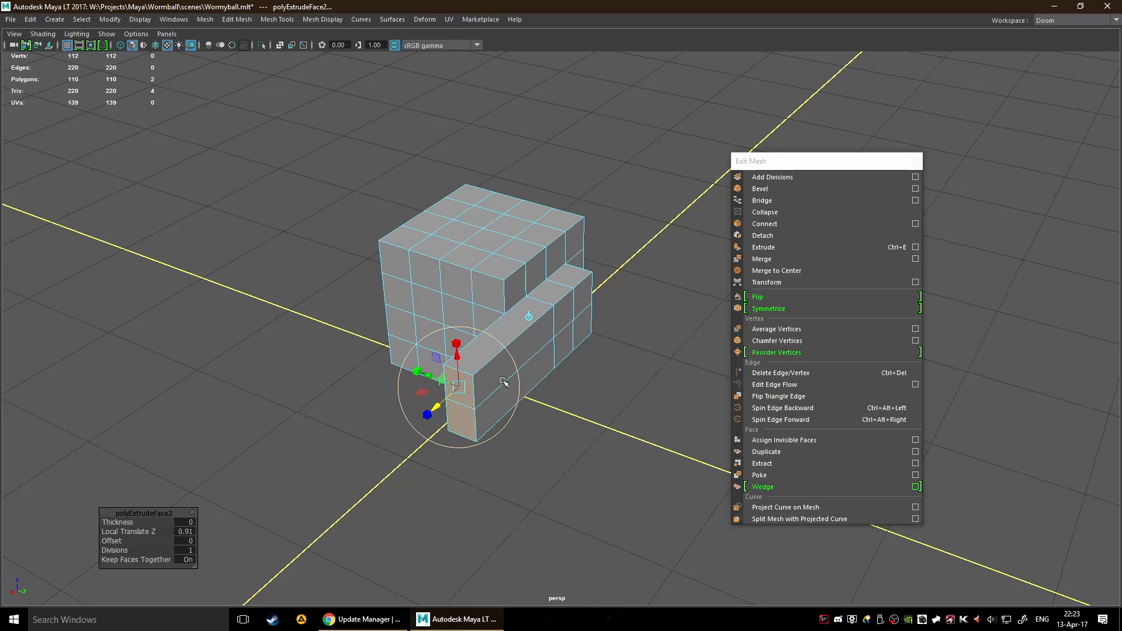
- Extrude the lower long face of the sideways arm outward by about 0.999 with 7 divisions
alt+drag(606, 421, 431, 435)
click(453, 334)
key(ctrl+e)
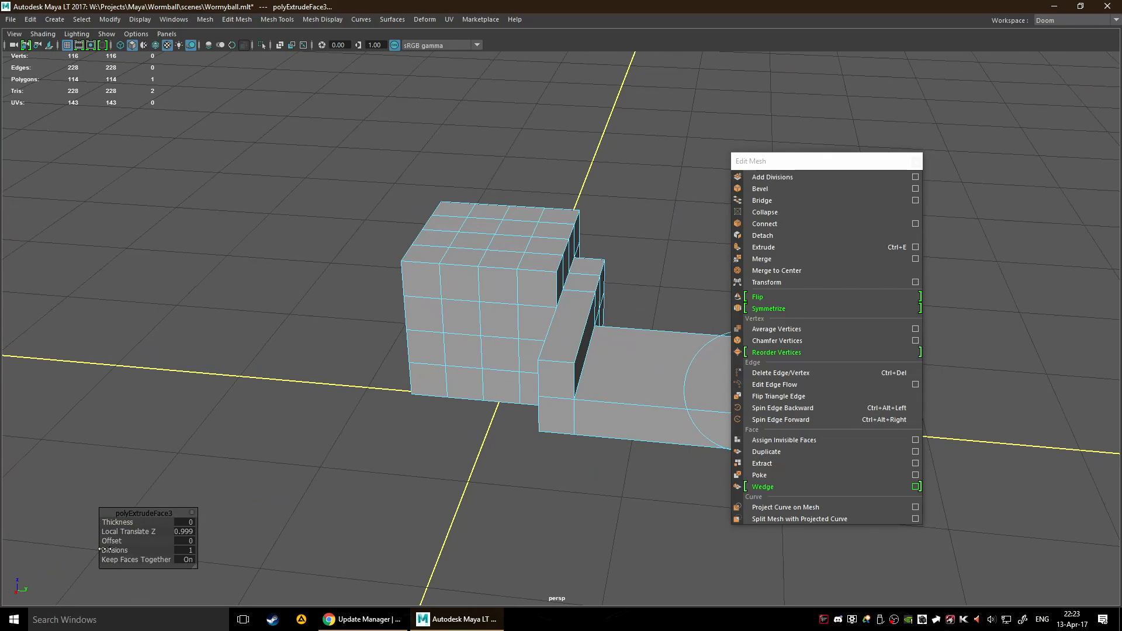
drag(108, 550, 188, 537)
- Extrude the end face of the middle segment on the divided slab outward by about 0.853
alt+drag(390, 432, 197, 413)
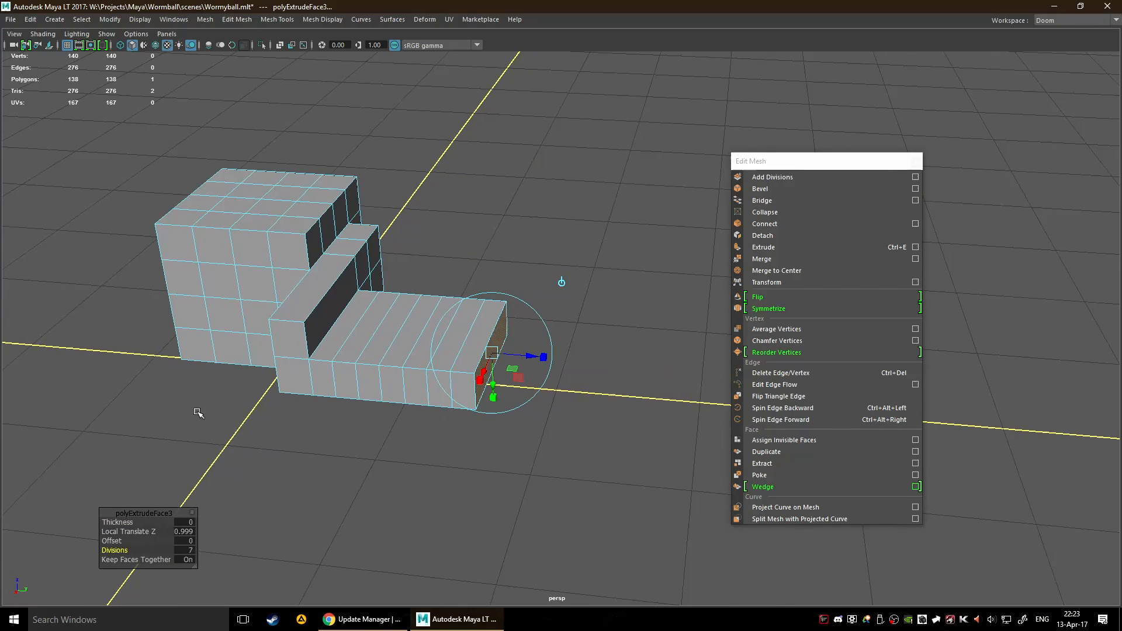
click(400, 392)
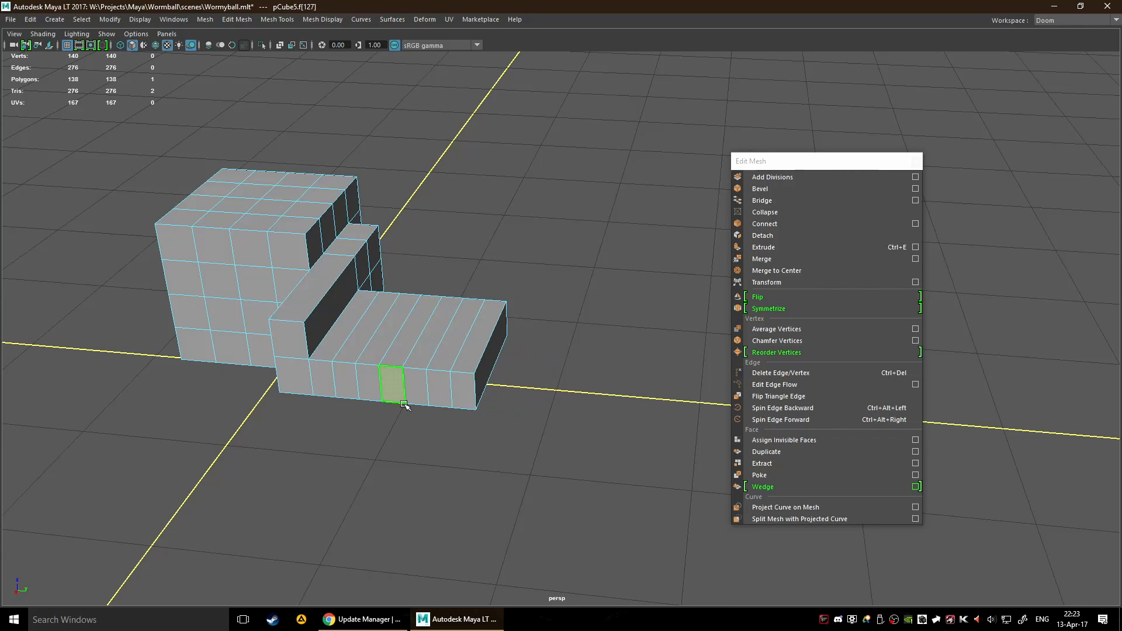
key(ctrl+e)
drag(383, 404, 323, 468)
- Extrude the upper outer edge of the divided slab straight up into a vertical plane
alt+drag(558, 451, 421, 349)
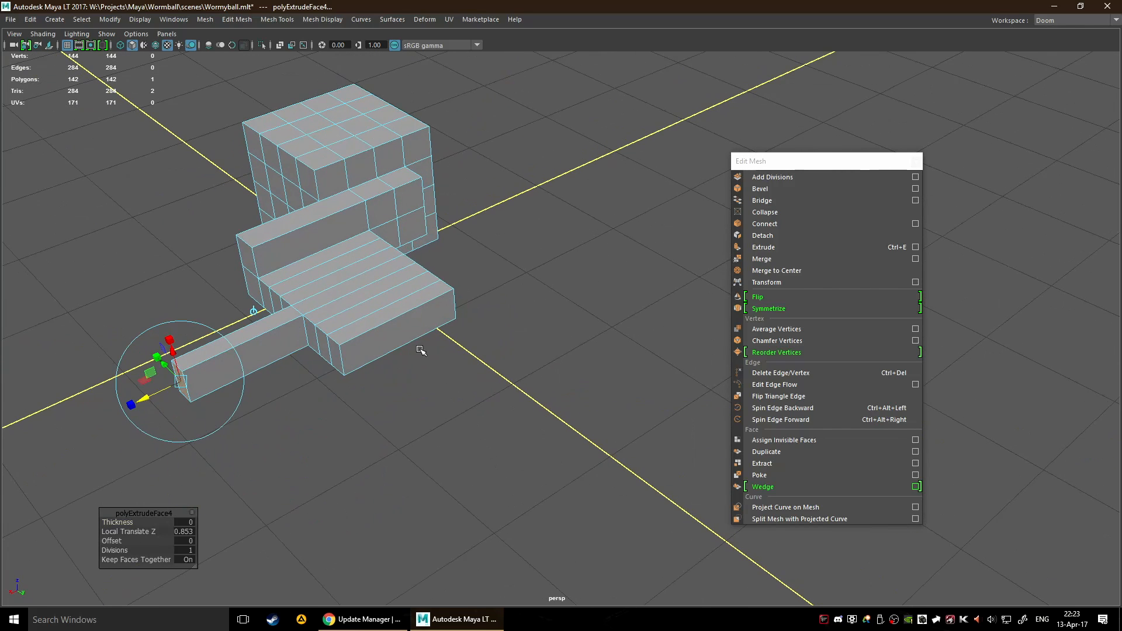
key(F11)
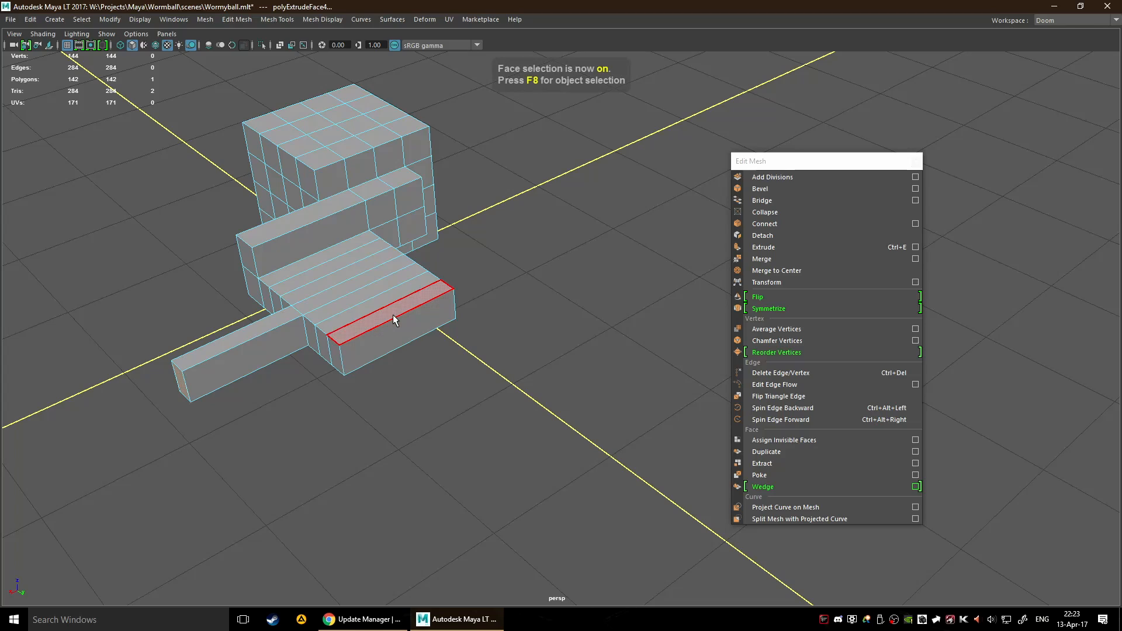
key(F10)
click(399, 320)
key(ctrl+e)
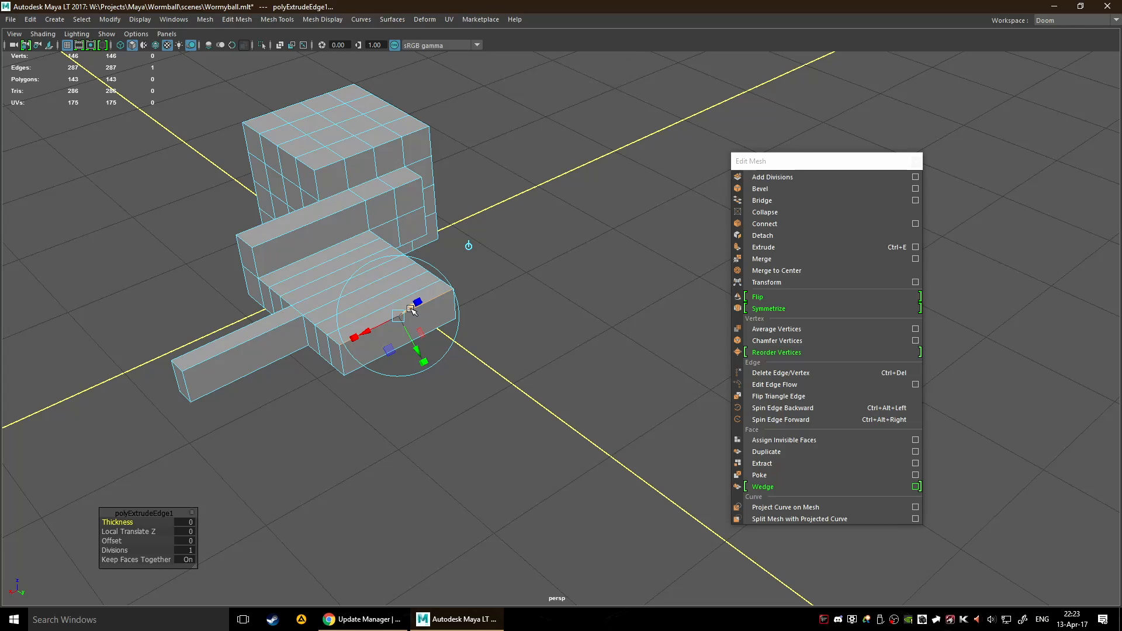
key(w)
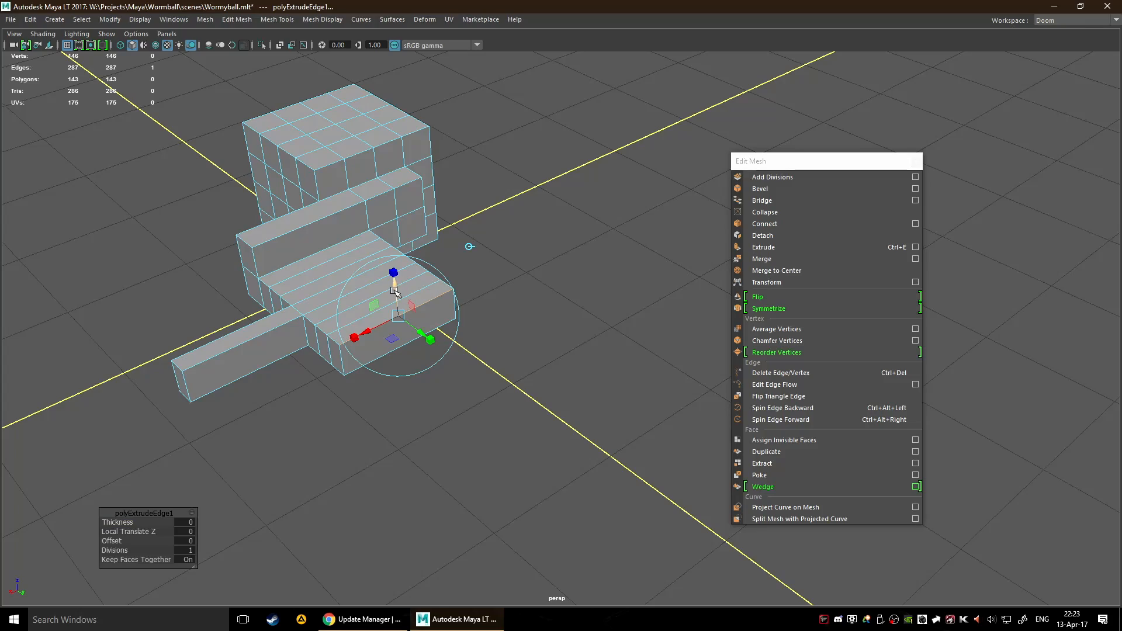
drag(396, 282, 410, 174)
- Try extruding the slab's top corner vertex next to the vertical plane and undo the vertex extrusion
alt+drag(199, 257, 328, 234)
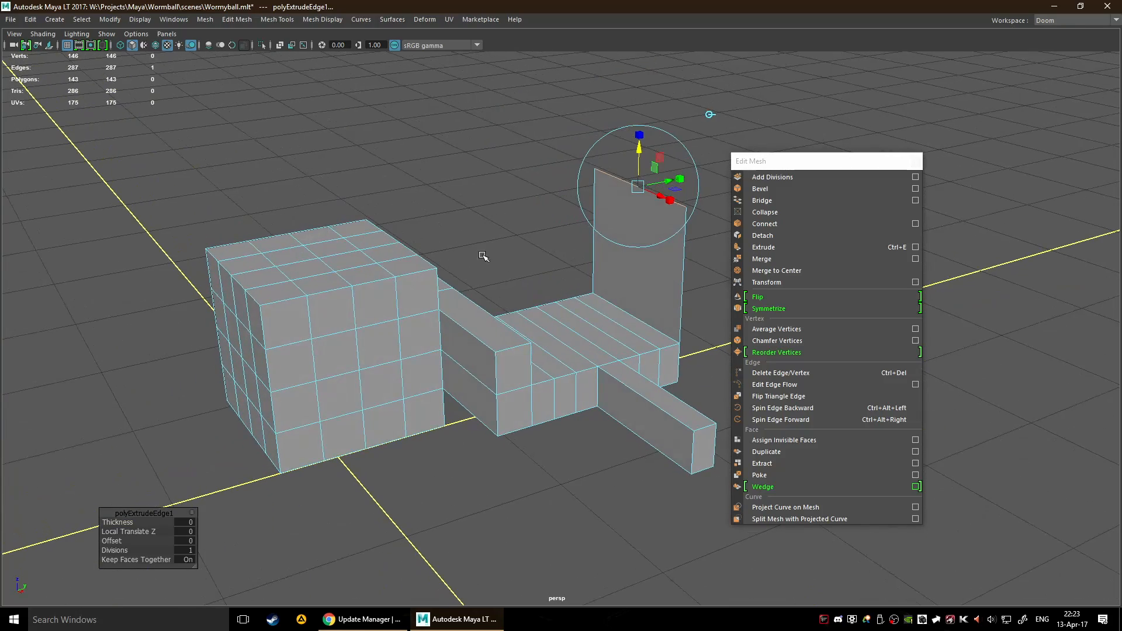
middle_drag(431, 302, 399, 307)
alt+middle_drag(562, 254, 460, 332)
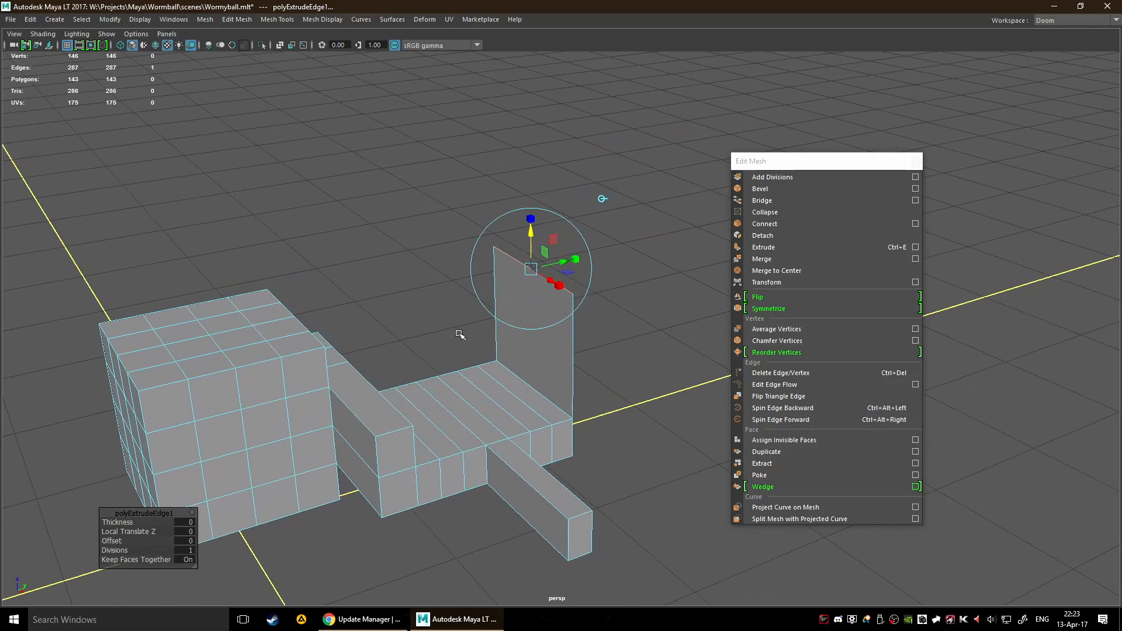
scroll(449, 387, up, 5)
alt+drag(669, 364, 362, 380)
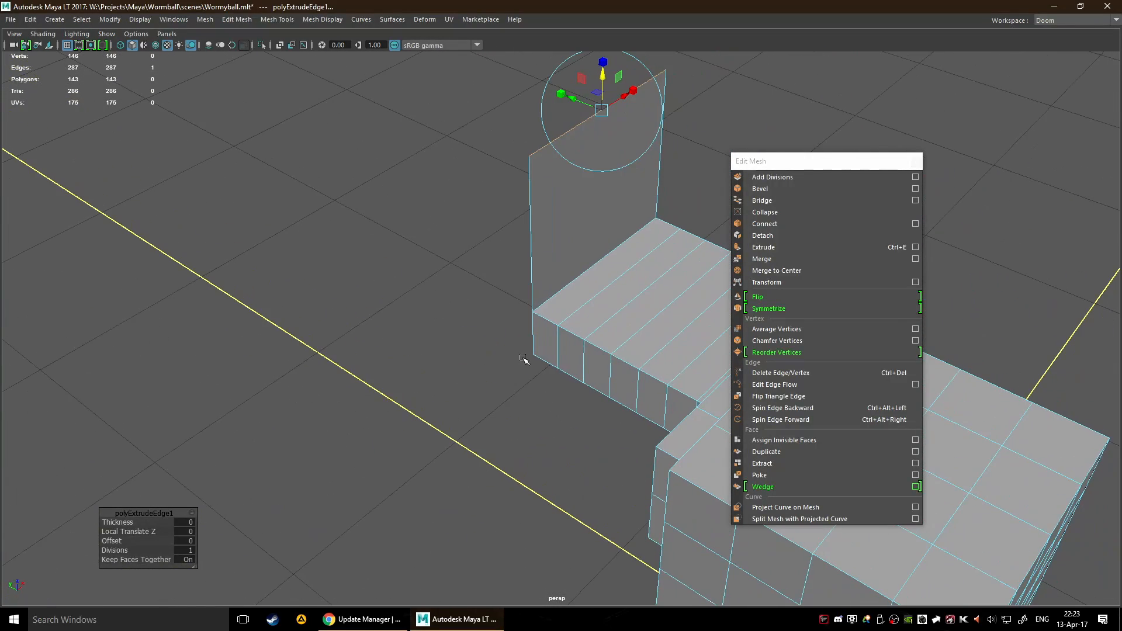
key(F9)
click(559, 325)
alt+drag(485, 418, 456, 421)
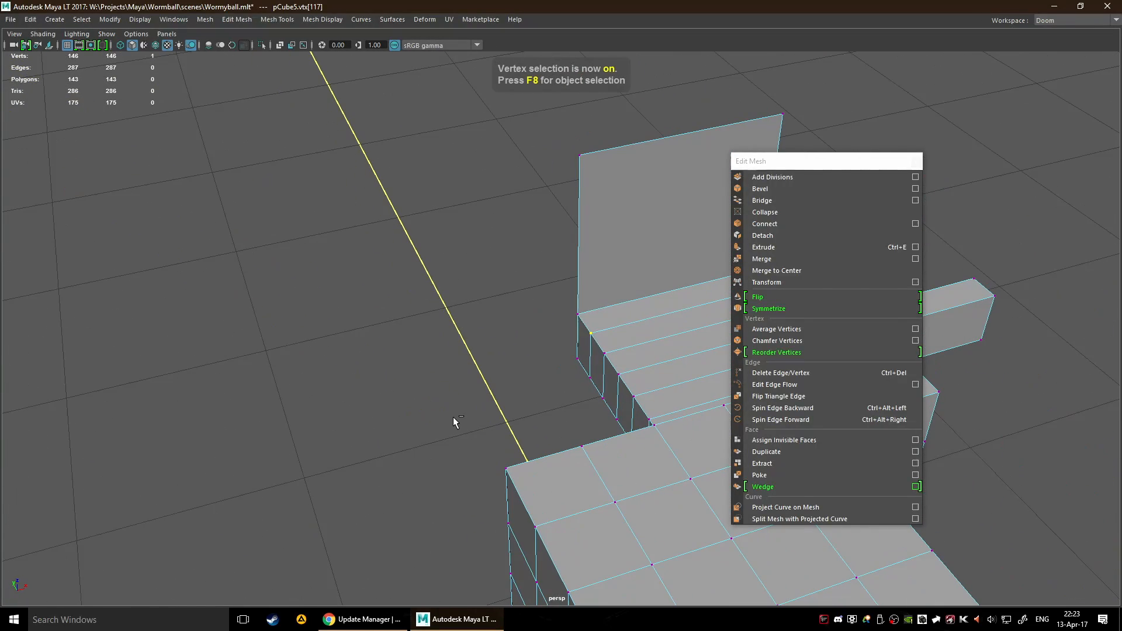
key(ctrl+e)
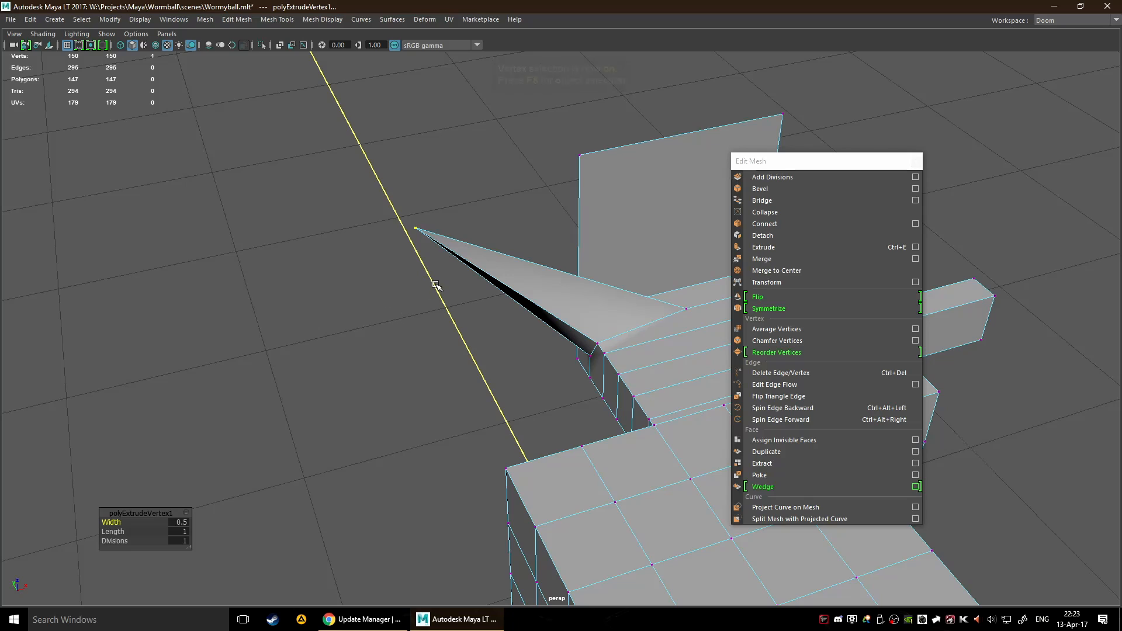
key(ctrl+z)
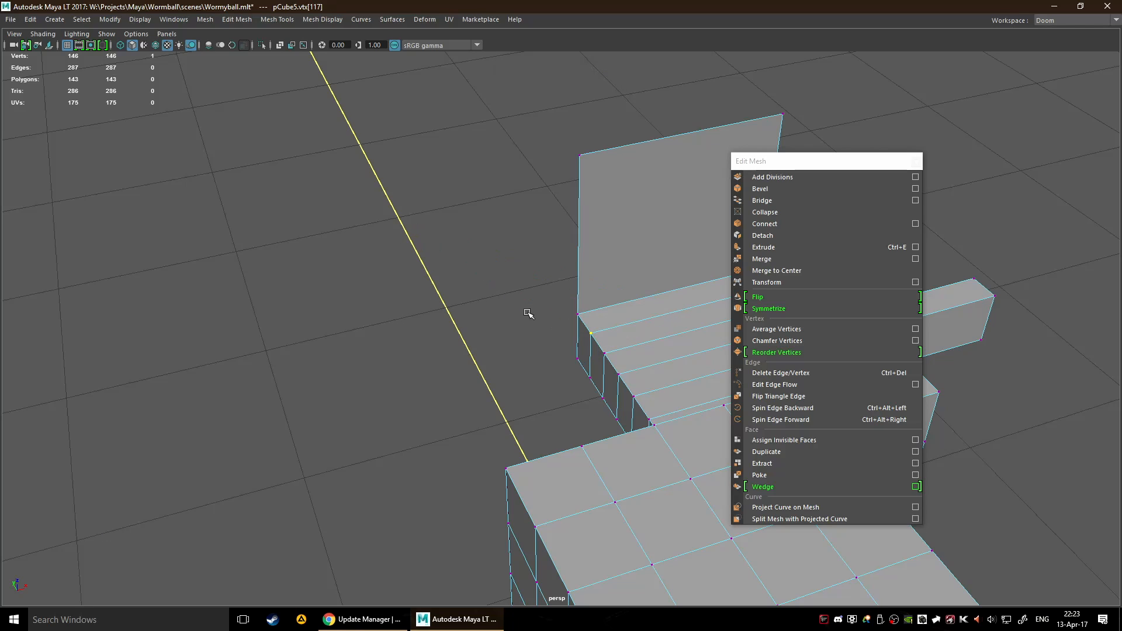
alt+drag(492, 398, 648, 320)
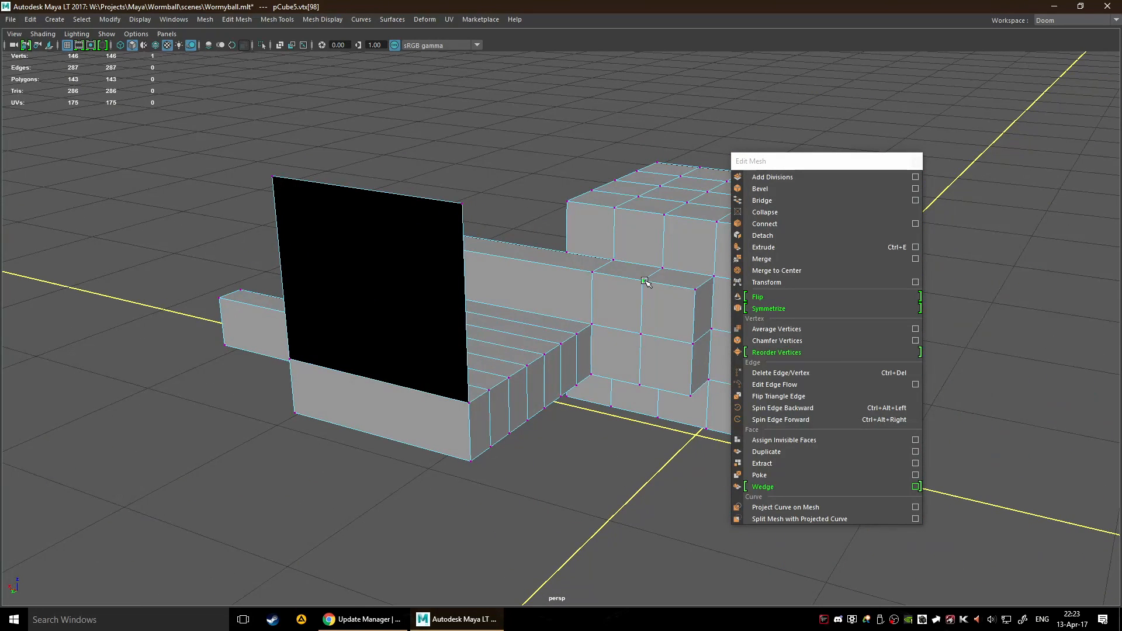
- Try extruding the middle vertex on the upper front edge of the block beside the cube, and undo it
key(ctrl+e)
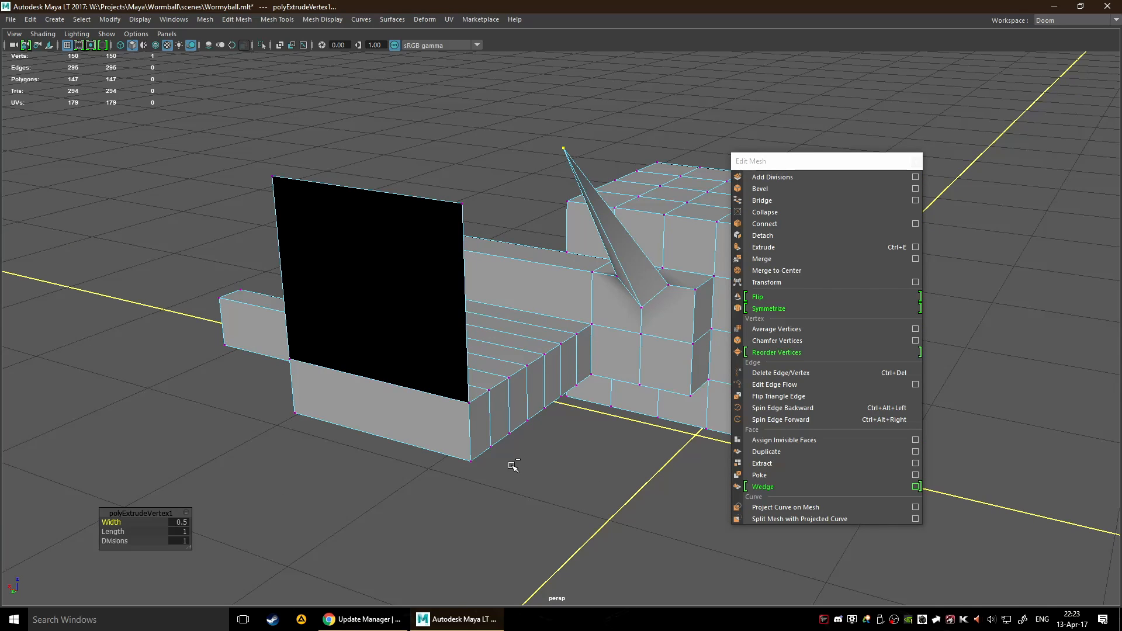
key(ctrl+z)
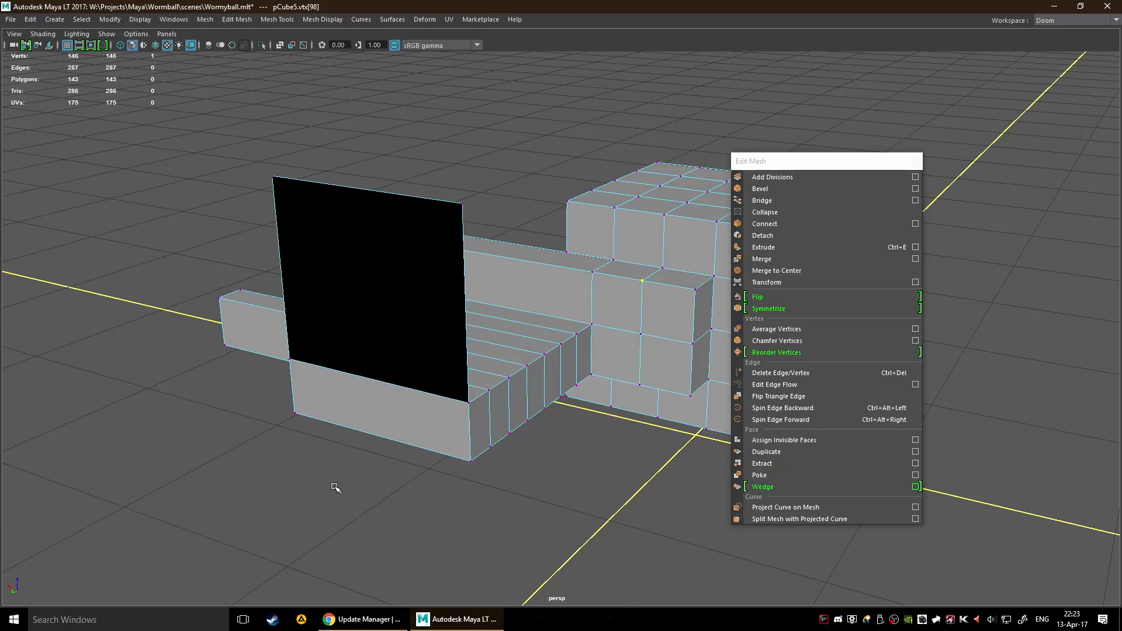
- Apply Merge to the three inner vertices of the upper interior row on the cube's free side, with distance threshold 0
alt+drag(438, 472, 557, 439)
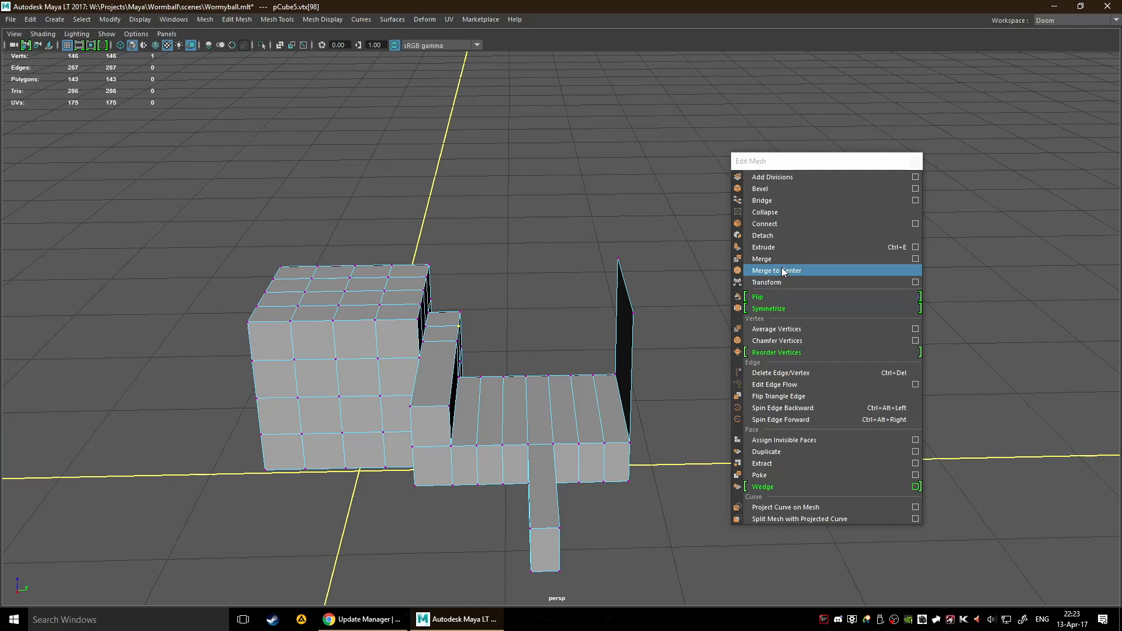
alt+drag(371, 356, 473, 361)
alt+middle_drag(474, 361, 544, 306)
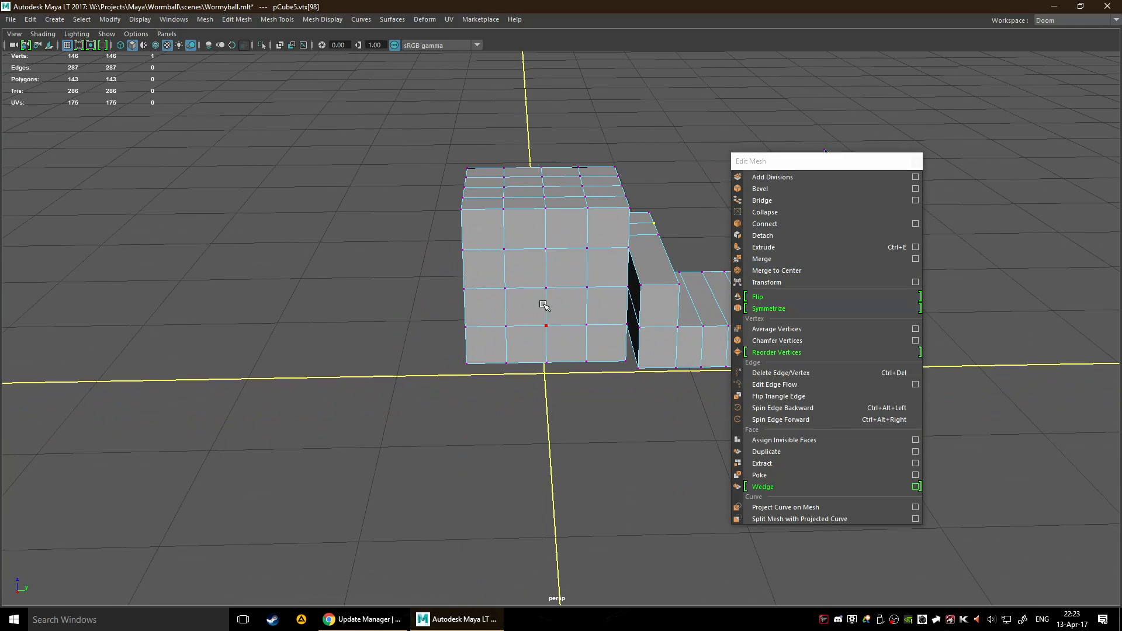
scroll(546, 302, up, 3)
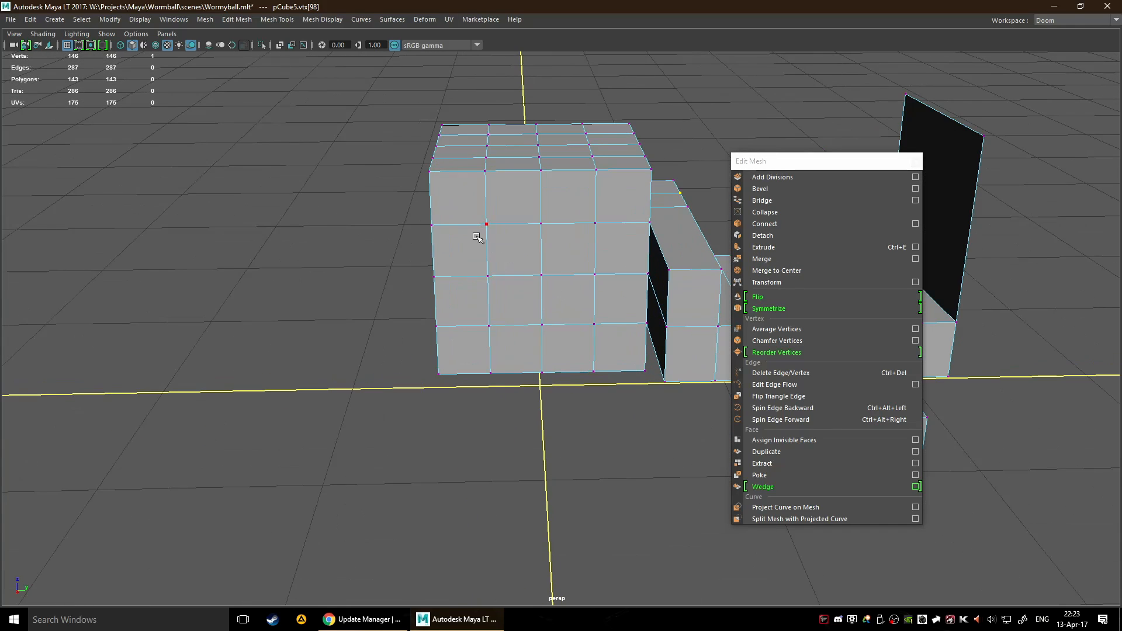
click(485, 227)
shift+click(542, 226)
shift+click(597, 223)
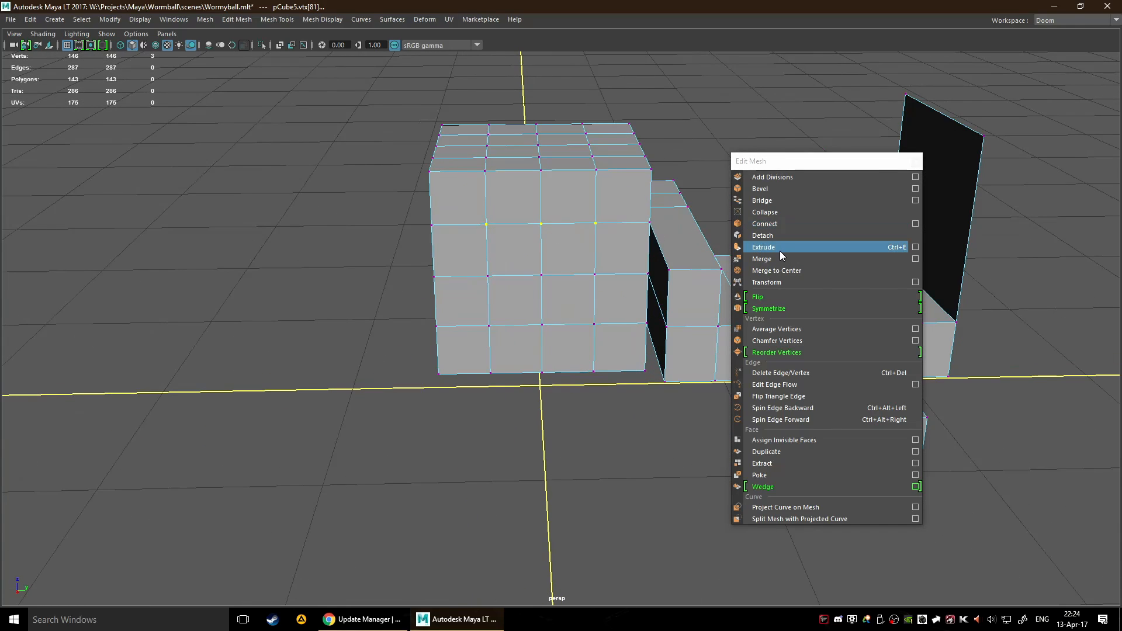
click(773, 261)
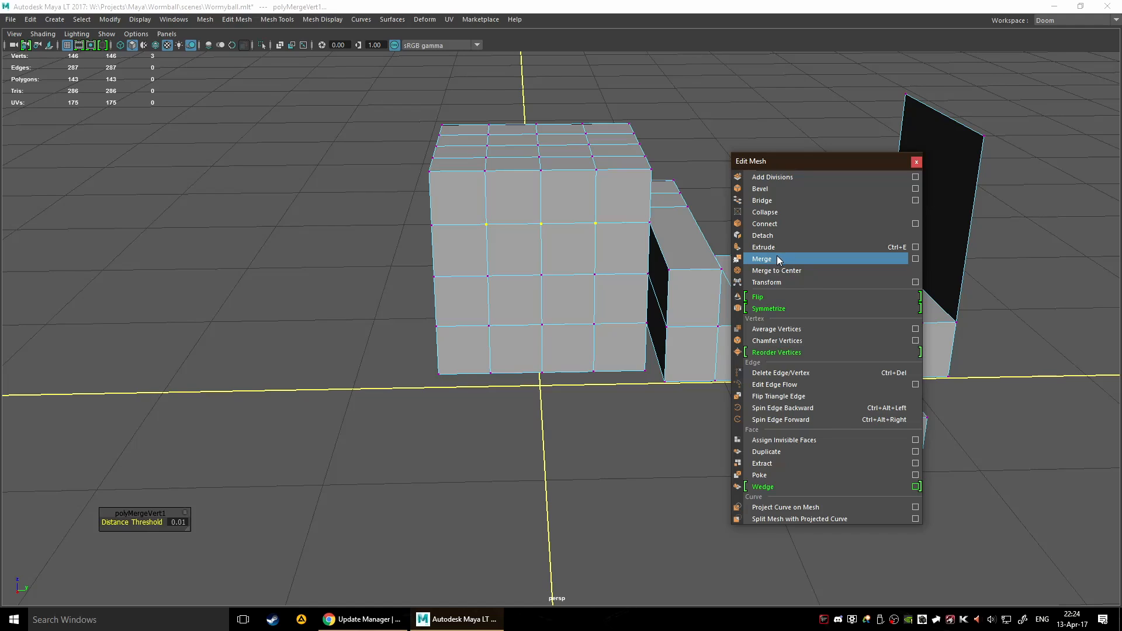
mouse_move(161, 522)
mouse_down()
mouse_move(172, 524)
mouse_move(142, 522)
mouse_up()
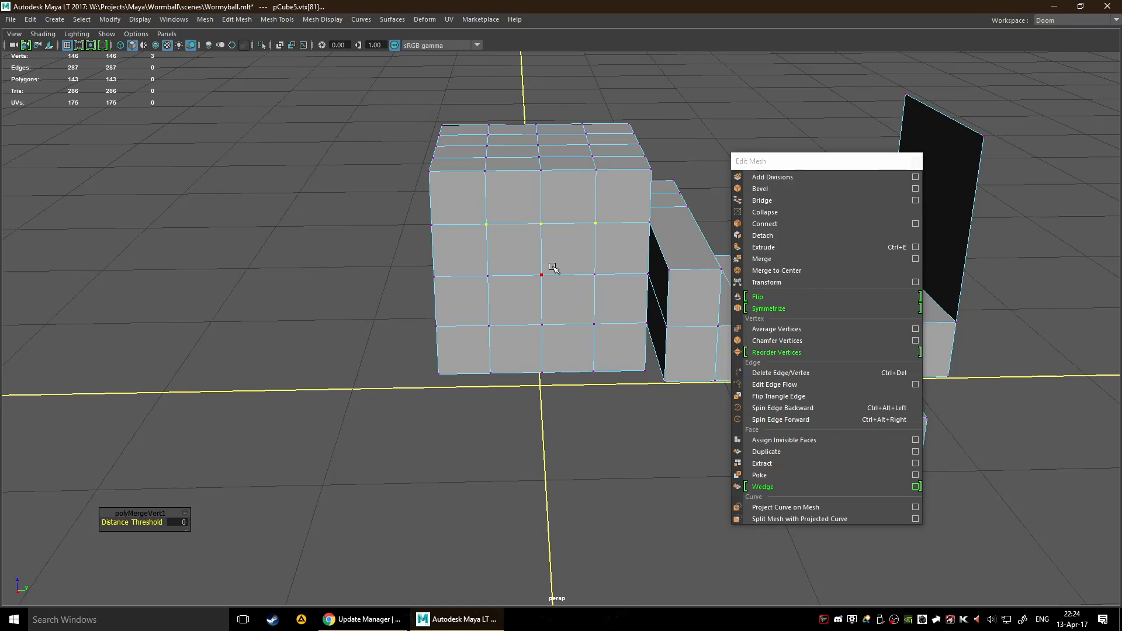
- Apply Merge with tolerance 0 to the three inner vertical edges in the second row of the cube's free side
key(F10)
click(507, 245)
shift+click(536, 244)
shift+click(599, 245)
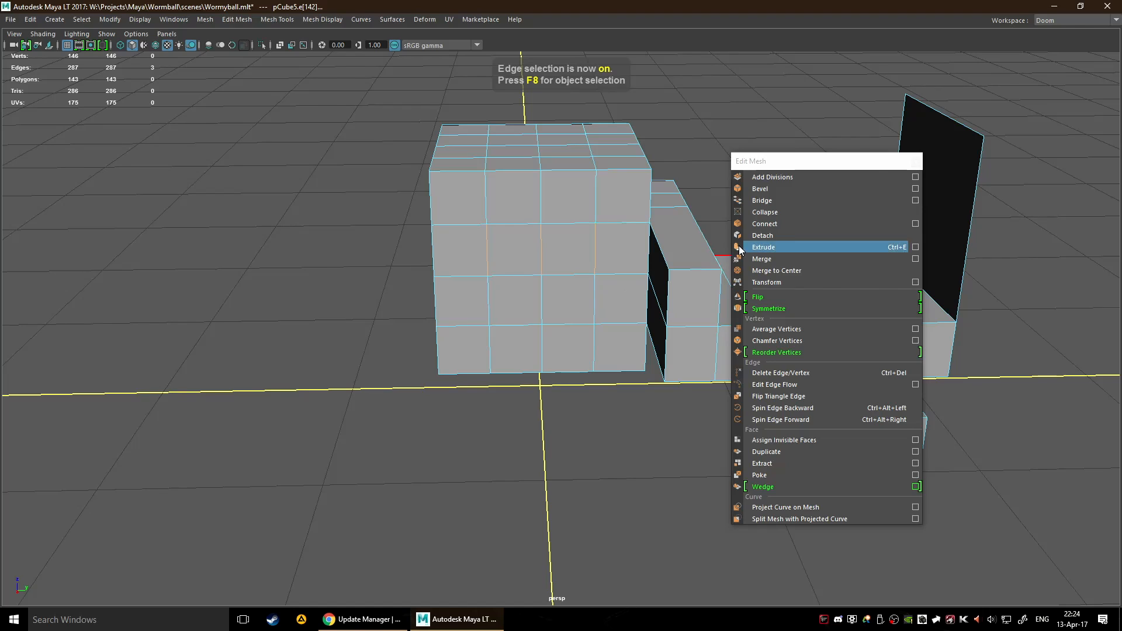
click(916, 258)
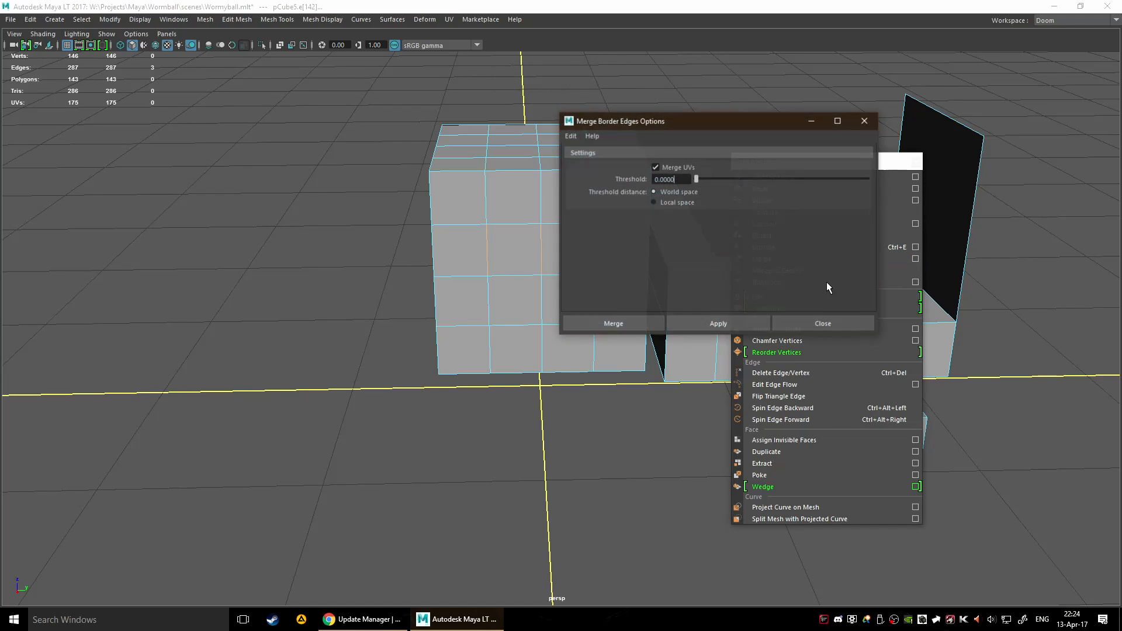
click(817, 323)
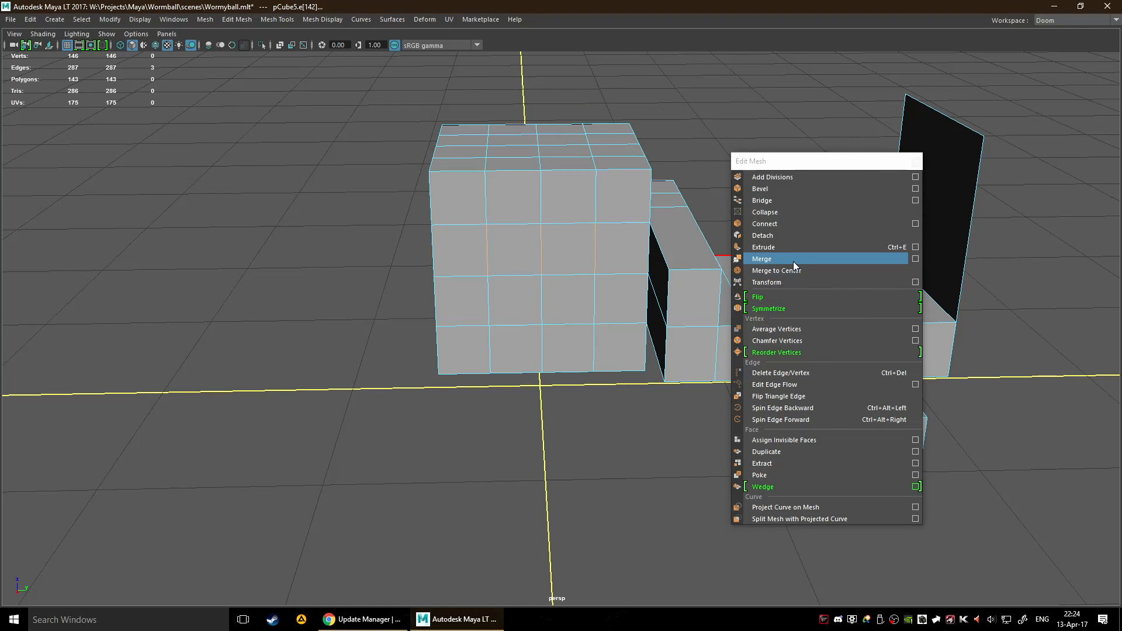
click(792, 259)
click(131, 526)
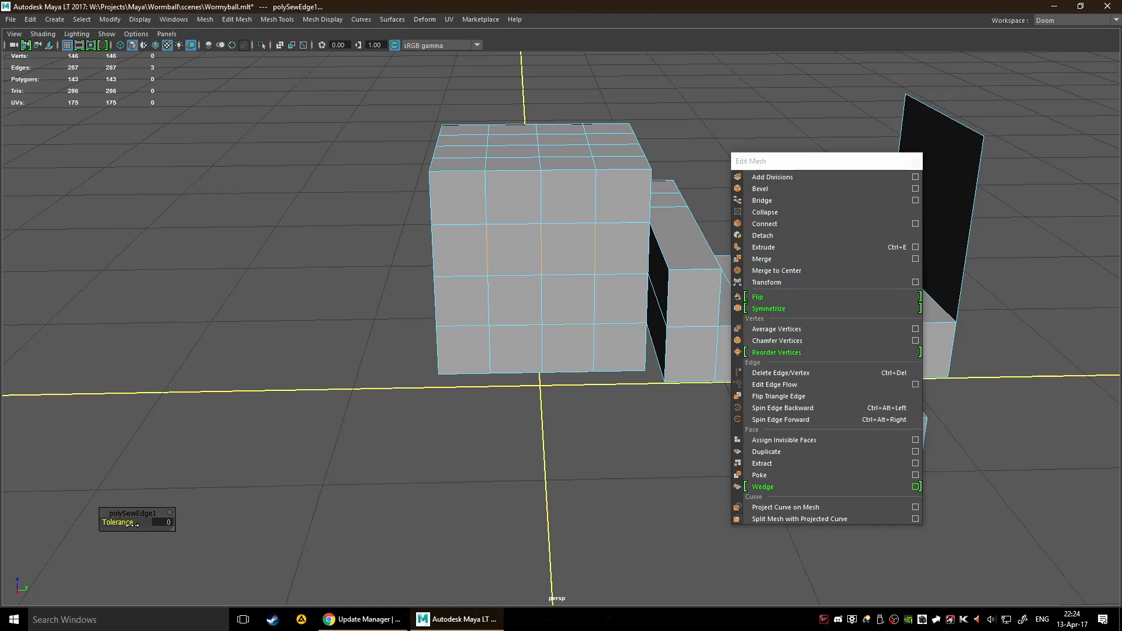
drag(129, 529, 133, 521)
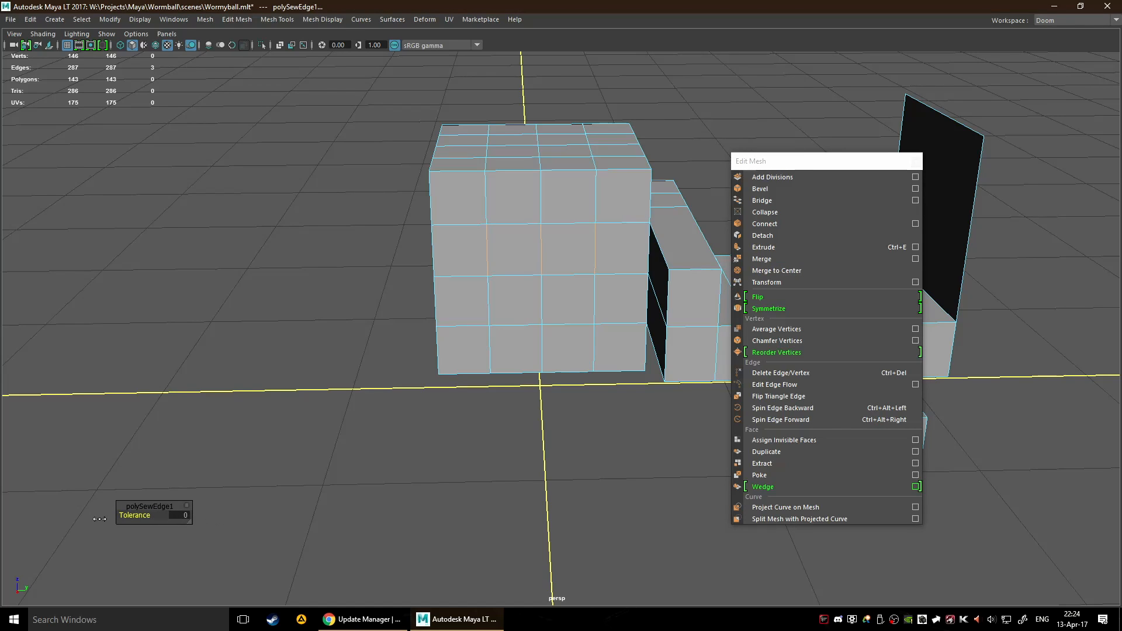
- Merge the two adjoining edges bordering one inner face on the cube's free side with tolerance 1
click(487, 260)
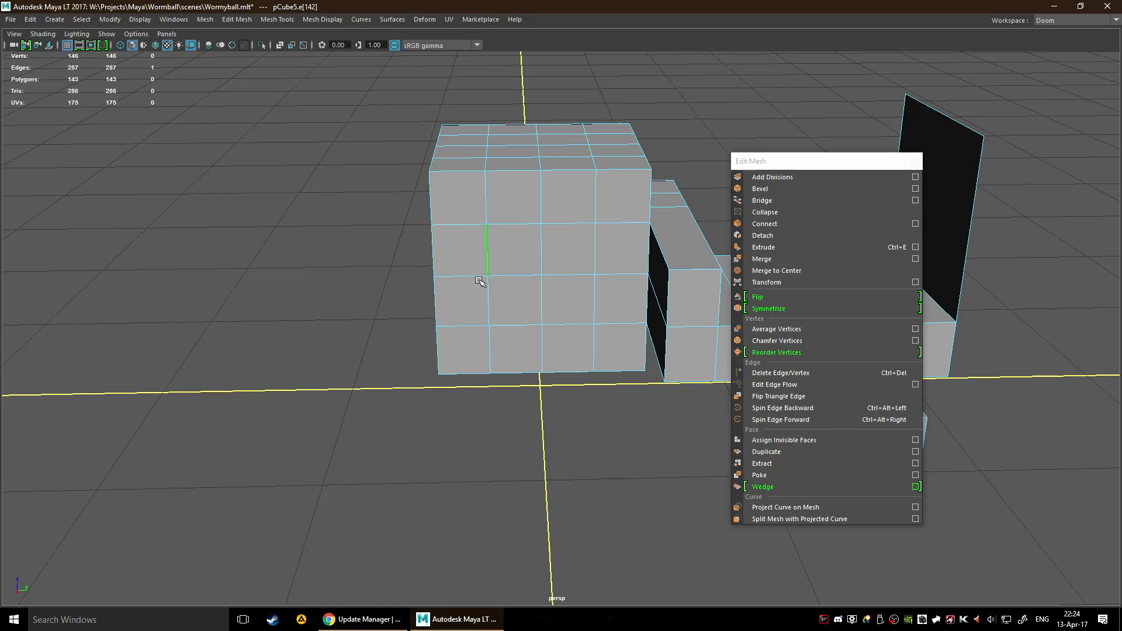
shift+click(512, 262)
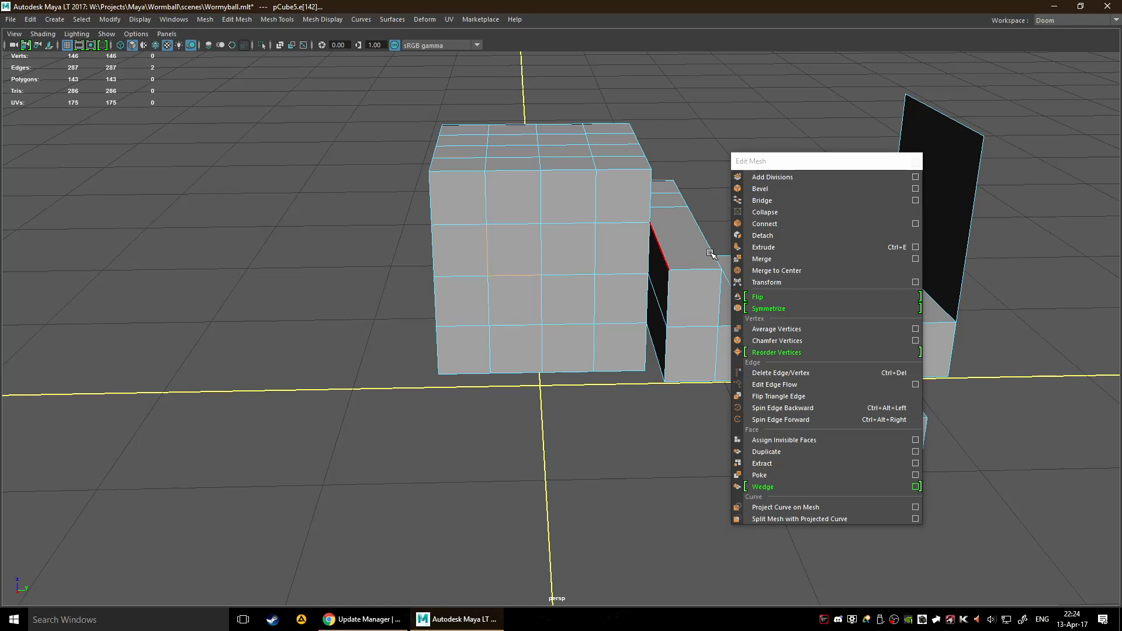
click(781, 259)
drag(137, 511, 240, 509)
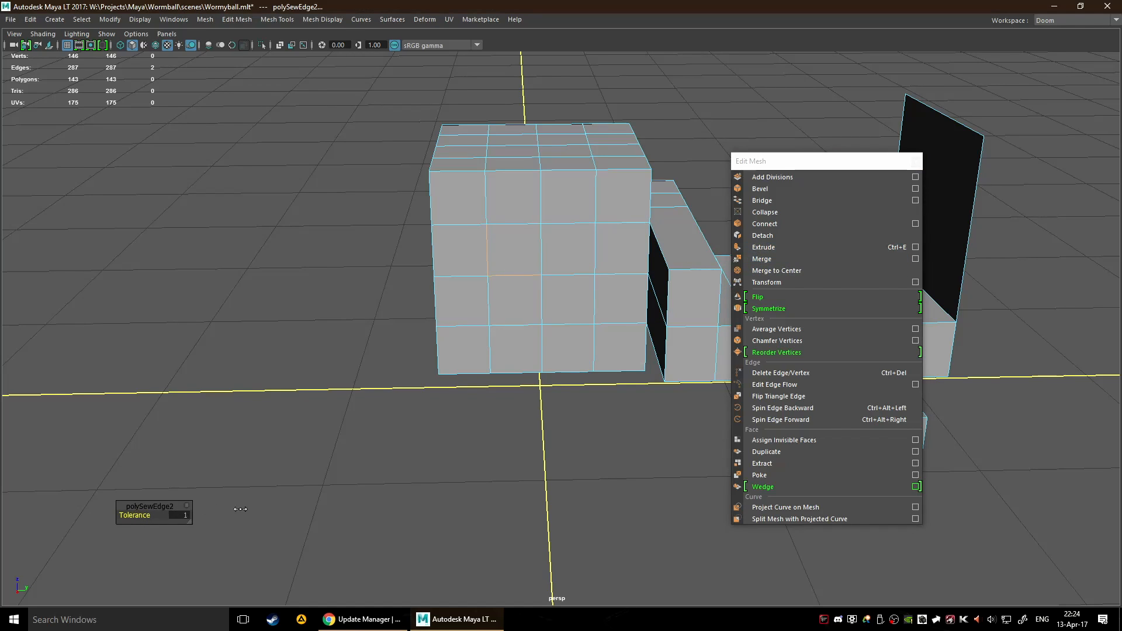
- Apply Merge to the two middle faces in the second row of the cube's free side, with distance threshold 0
key(F11)
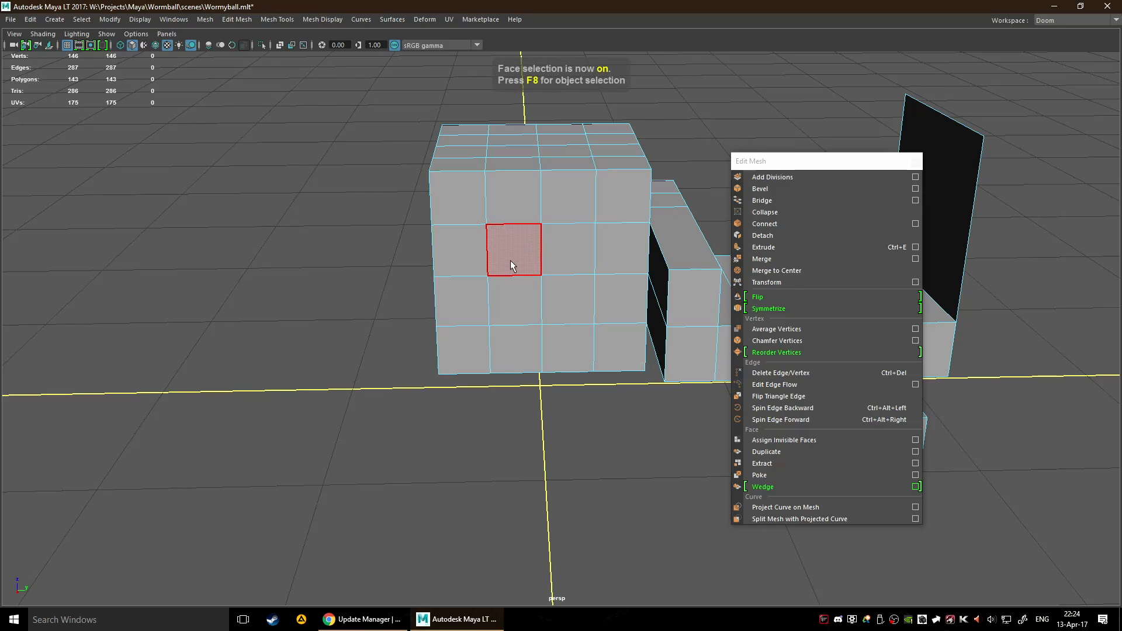
click(530, 249)
shift+click(585, 246)
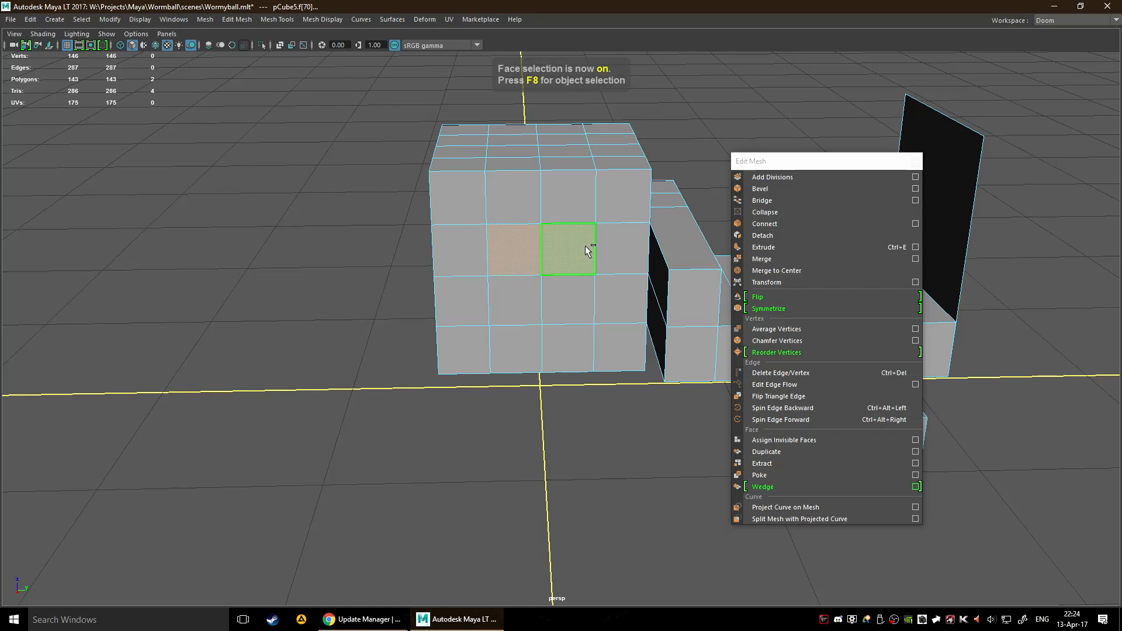
click(777, 262)
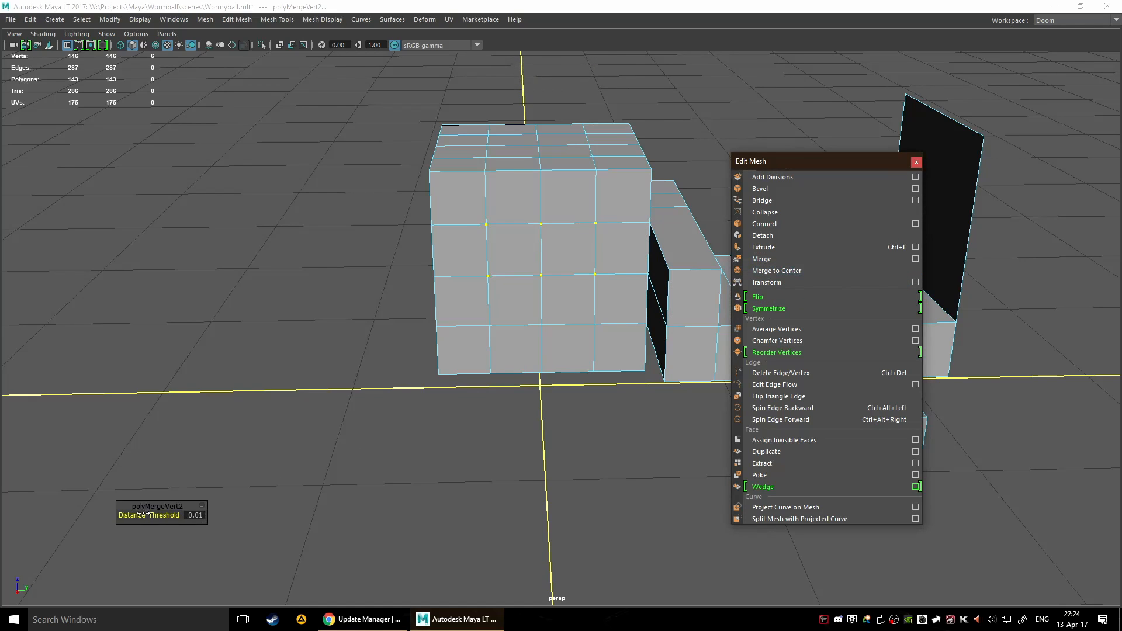
drag(142, 512, 135, 470)
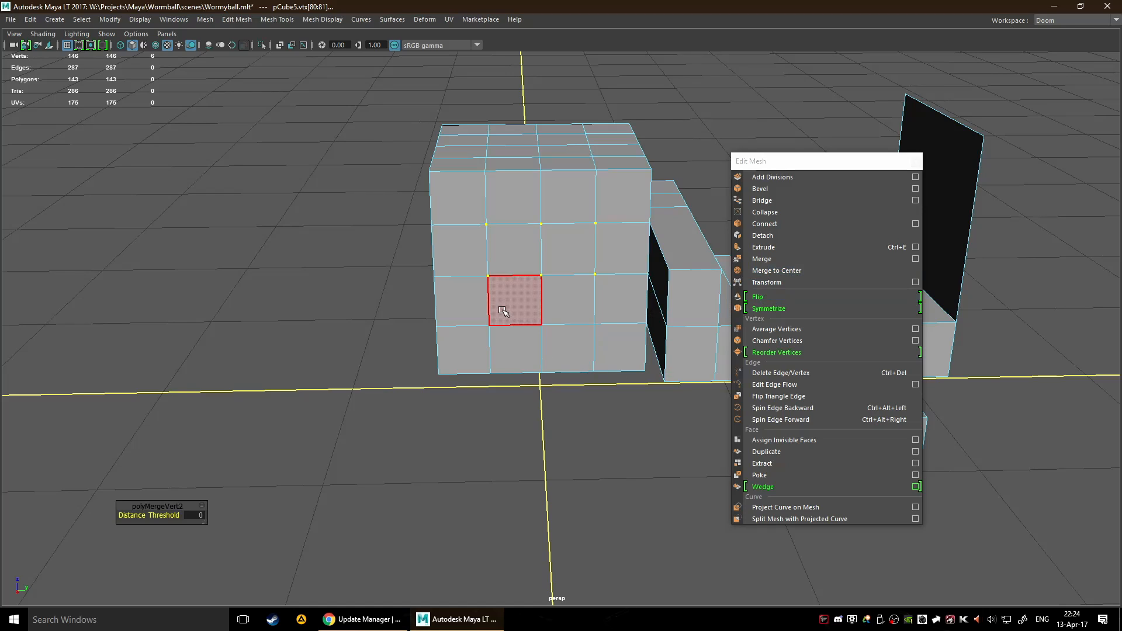
- Collapse the four central faces of the cube's free side into one vertex with Merge to Center
mouse_move(502, 311)
mouse_down()
mouse_move(532, 275)
mouse_move(577, 252)
mouse_move(568, 373)
mouse_up()
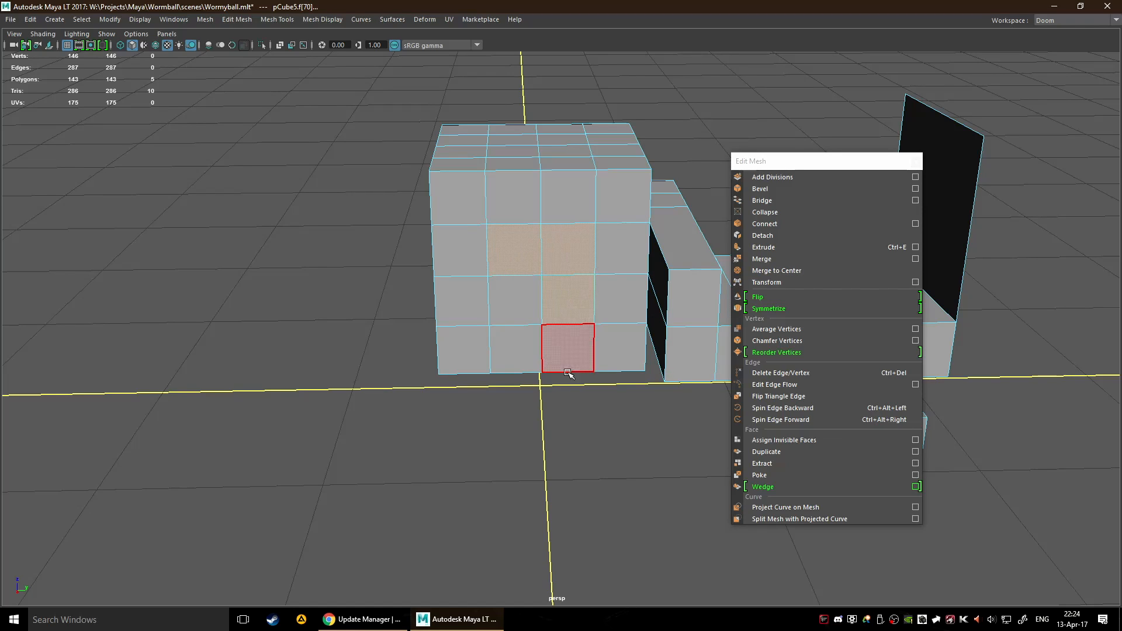
mouse_move(514, 296)
mouse_down()
mouse_move(556, 243)
mouse_move(564, 300)
mouse_up()
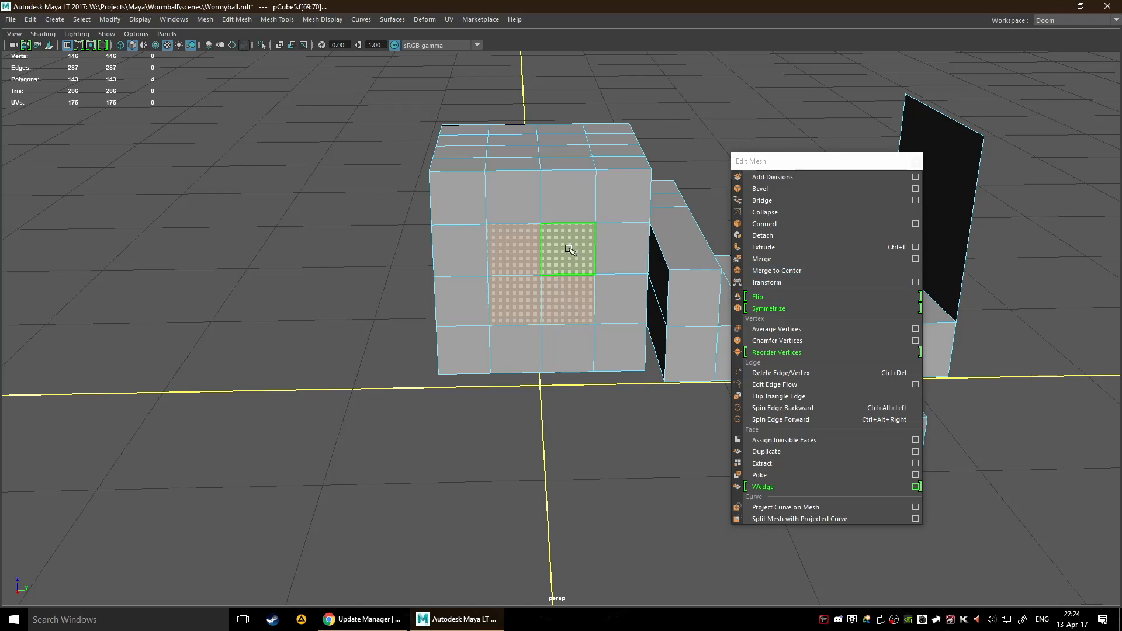
click(778, 270)
scroll(608, 288, up, 2)
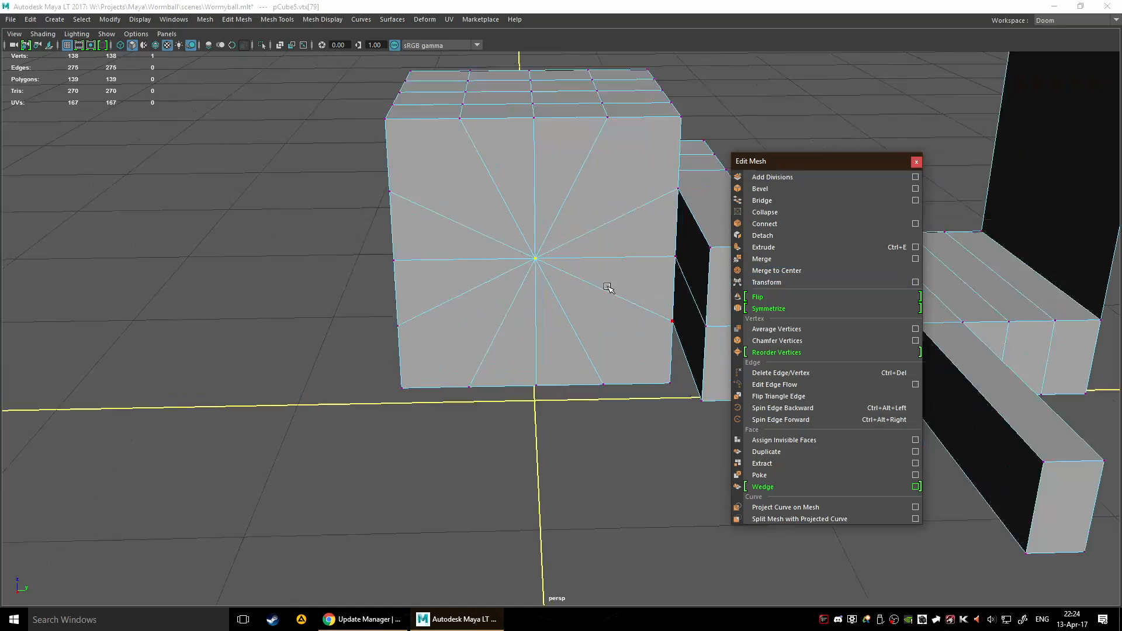
scroll(608, 287, up, 2)
scroll(554, 248, down, 5)
mouse_move(601, 331)
alt+mouse_down()
mouse_move(672, 356)
mouse_move(576, 327)
mouse_move(599, 316)
alt+mouse_up()
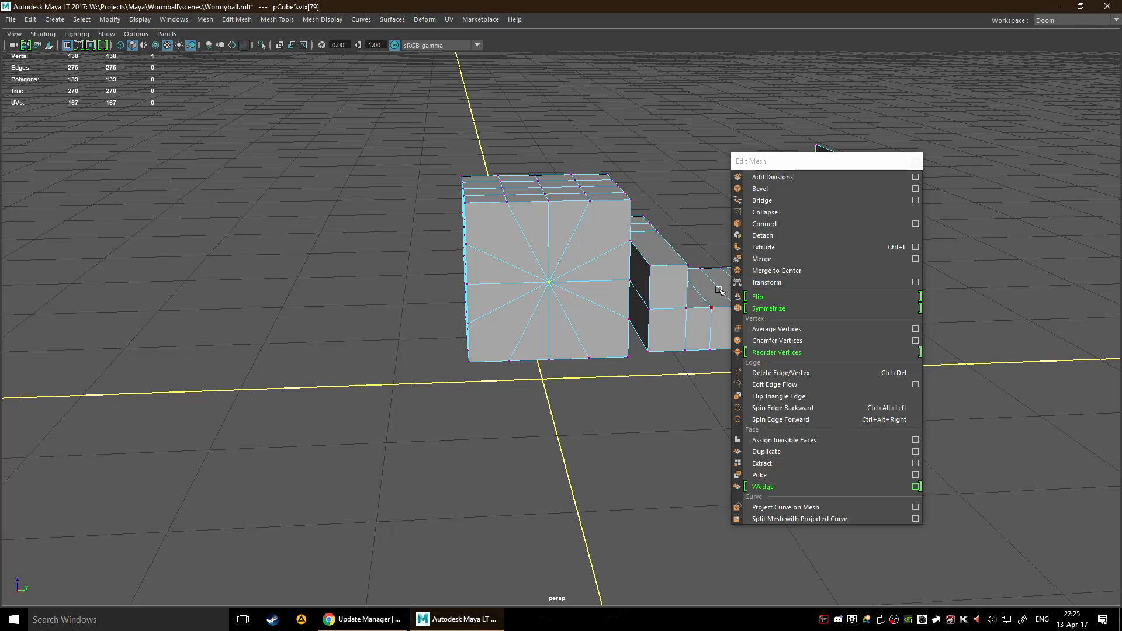
- Pull the central vertex of the cube's free side outward into a point with the Transform component tool
click(771, 283)
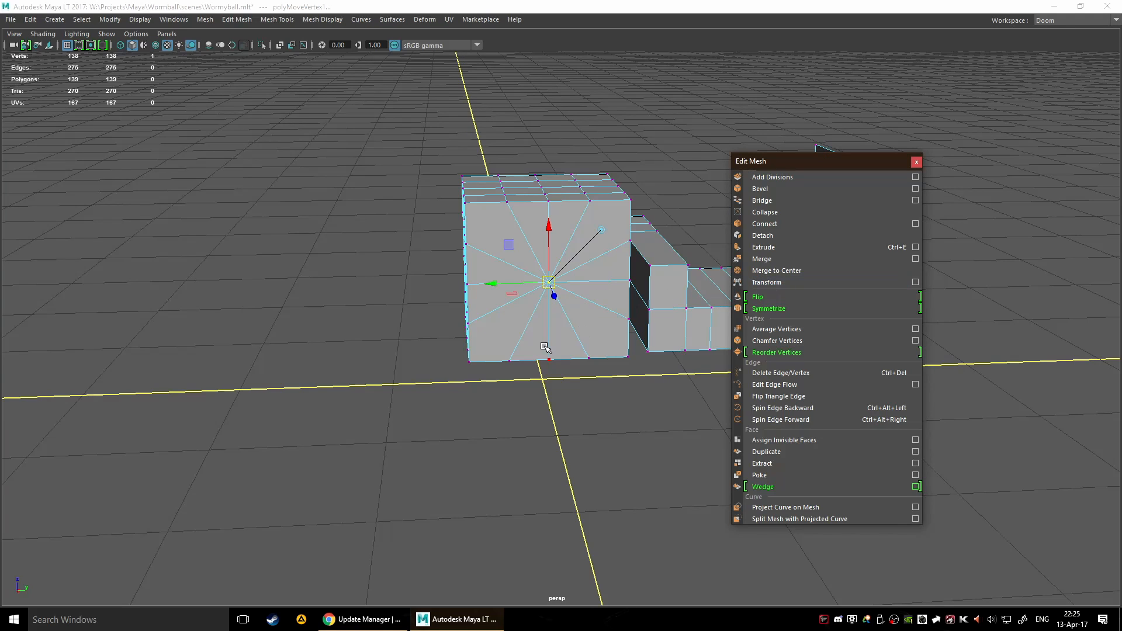
alt+drag(546, 348, 641, 235)
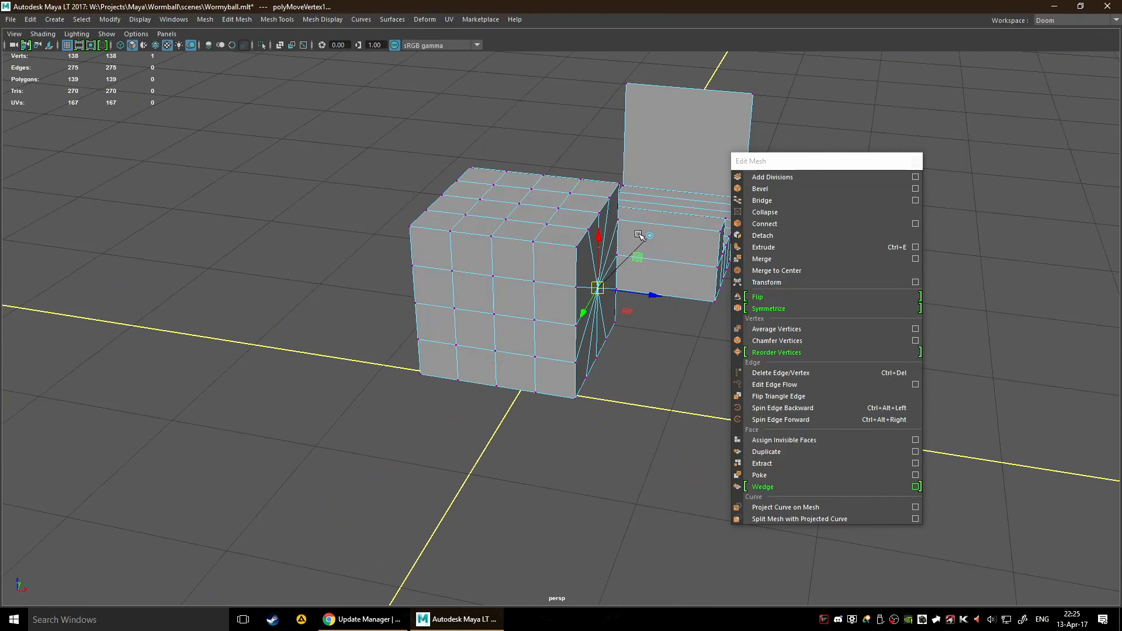
click(651, 237)
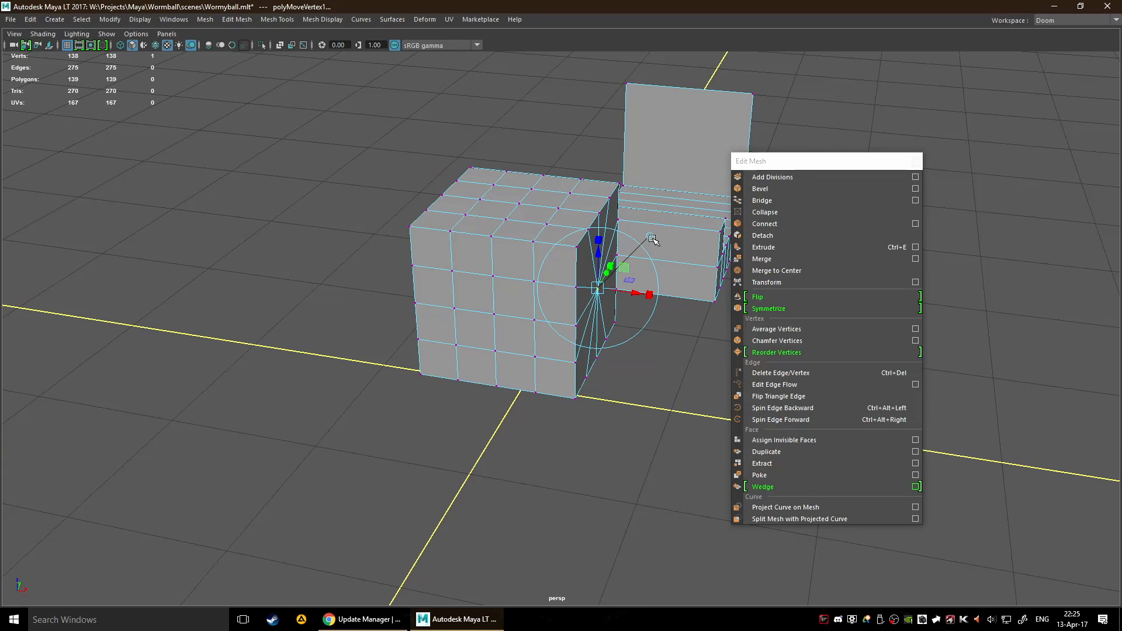
click(619, 228)
click(651, 237)
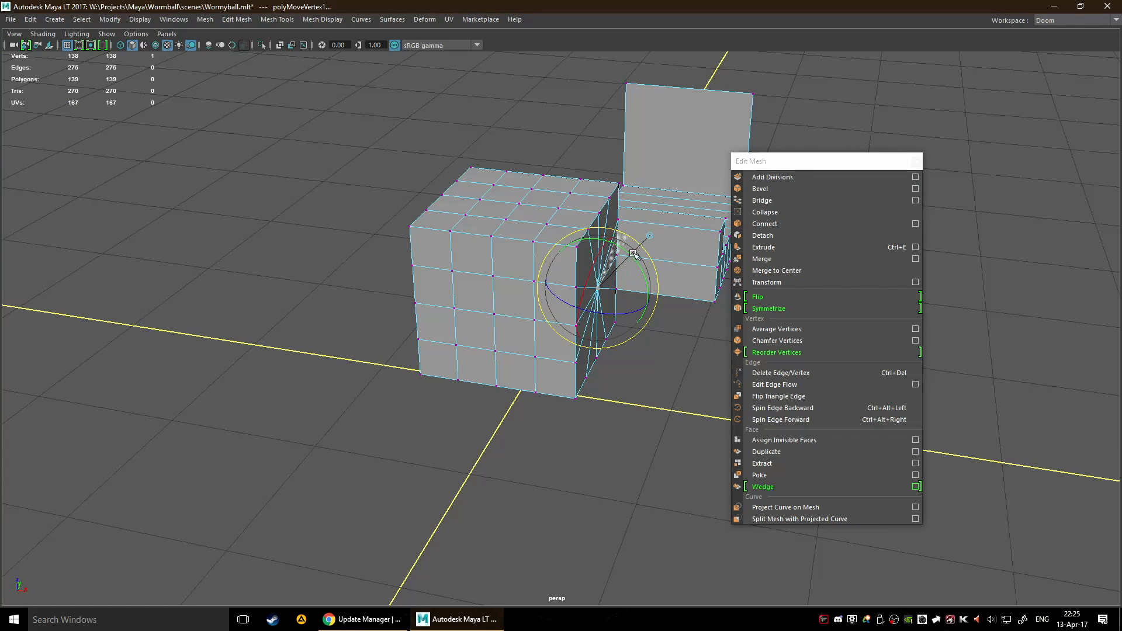
drag(636, 295, 541, 382)
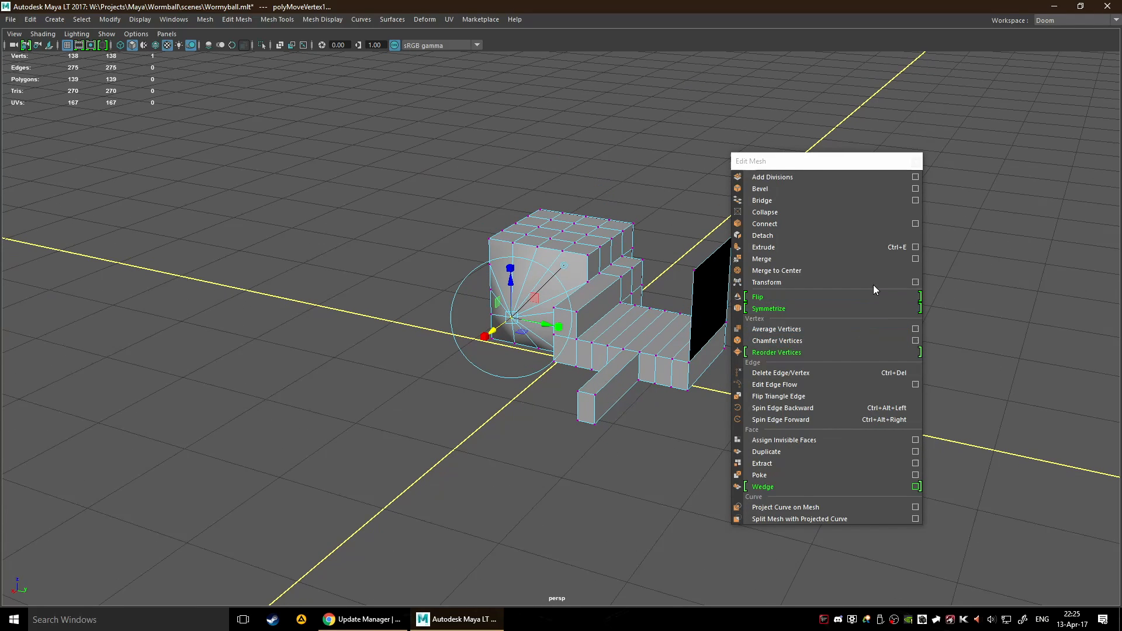
- Review the vertex options of the Transform component tool, close them and clear the vertex selection
click(916, 282)
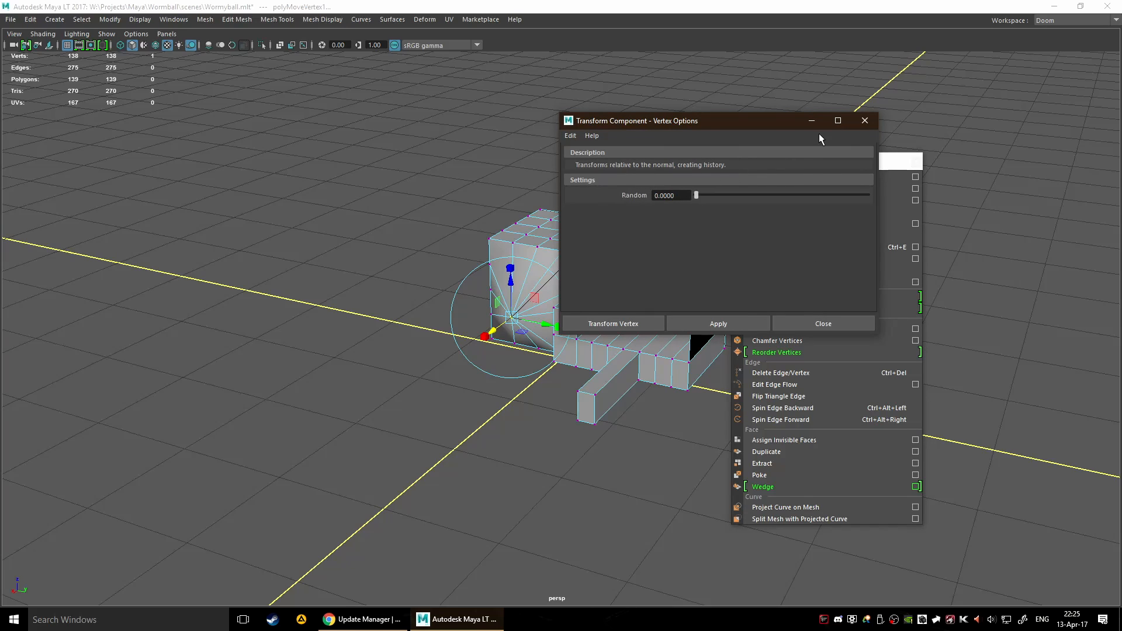
click(866, 121)
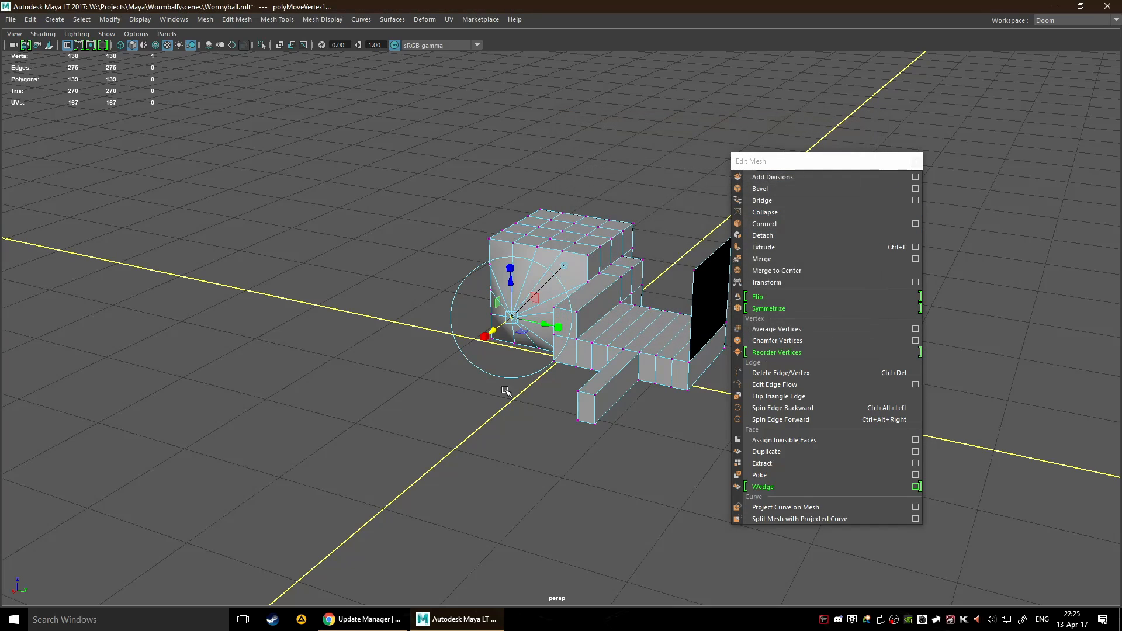
click(468, 389)
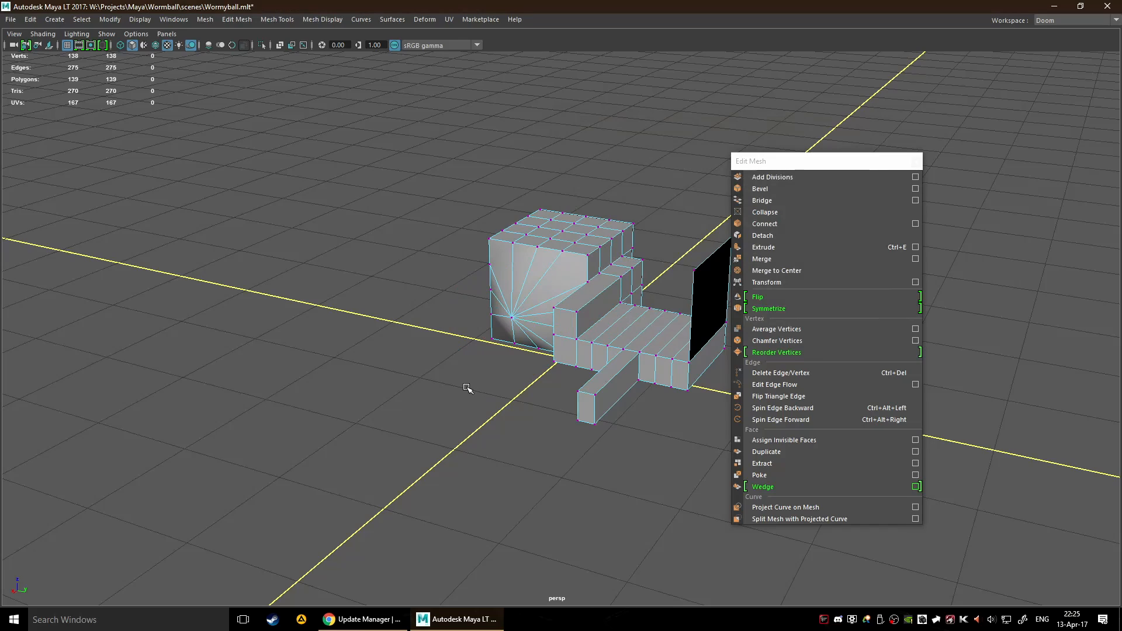
- Try to scale the whole mesh sideways with the Scale tool and deselect it
alt+drag(468, 388, 641, 400)
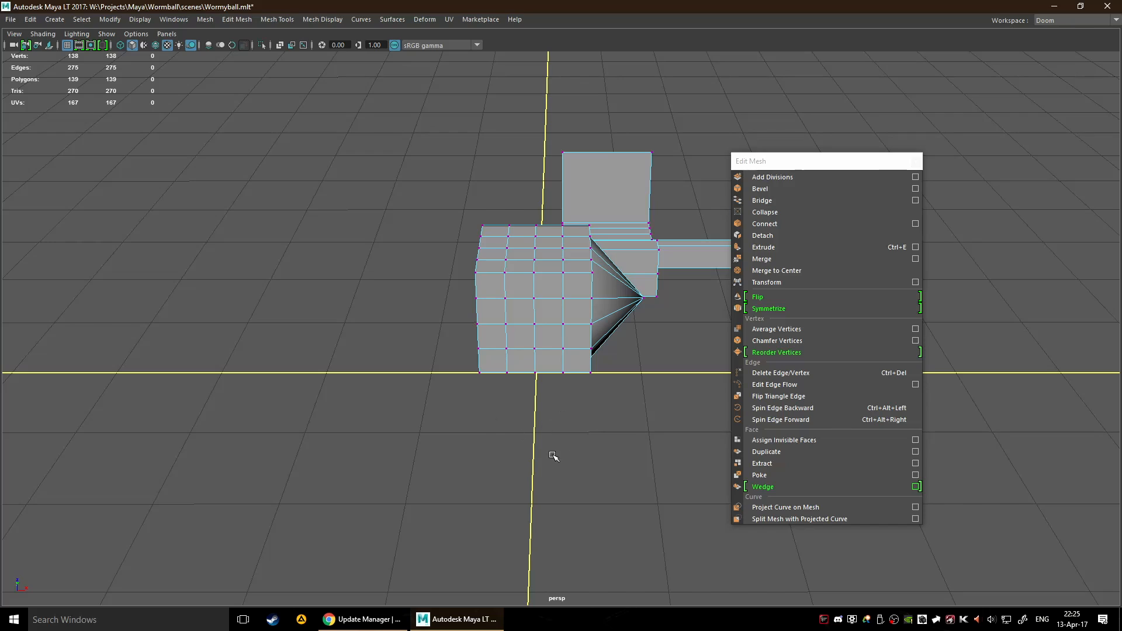
alt+middle_drag(454, 385, 441, 377)
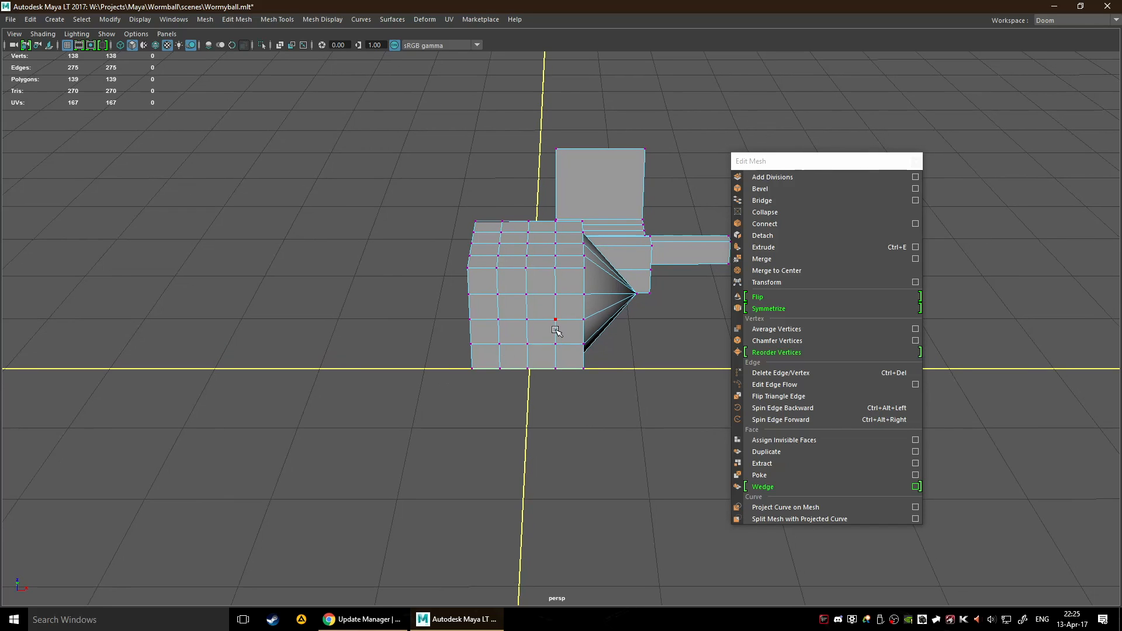
key(F8)
key(e)
key(r)
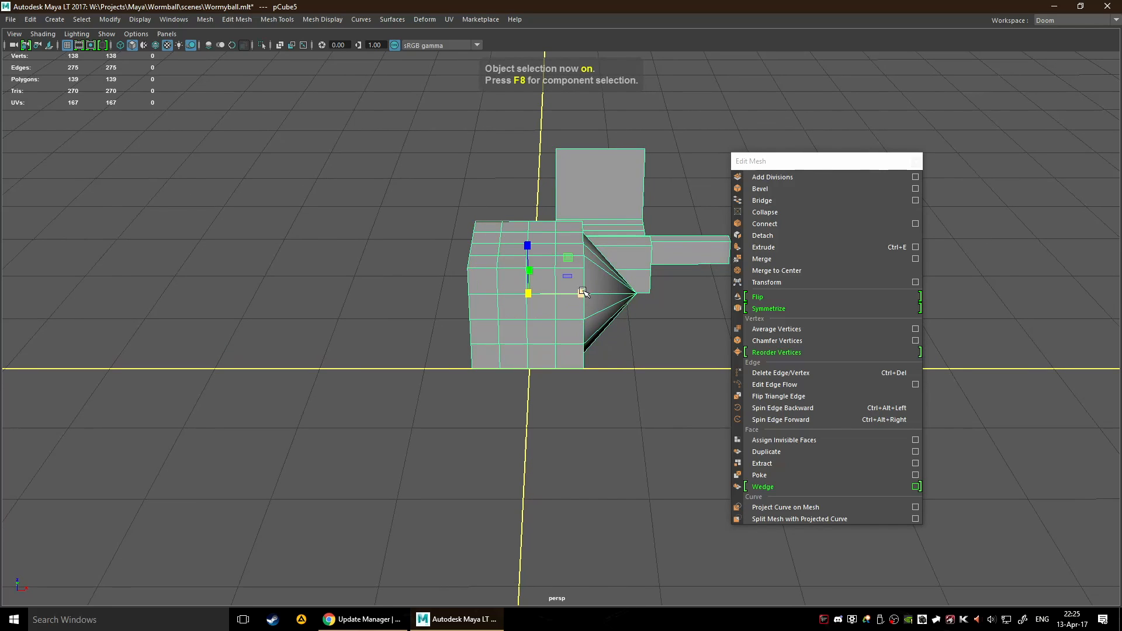
mouse_move(581, 293)
mouse_down()
mouse_move(438, 295)
mouse_move(582, 295)
mouse_up()
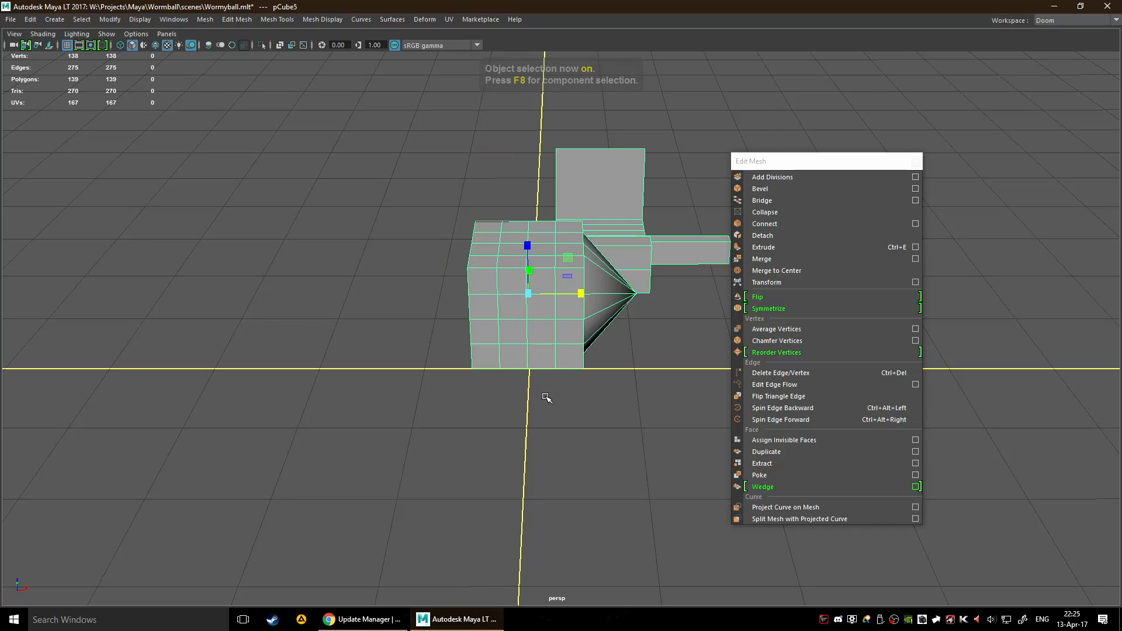
alt+right_drag(589, 456, 585, 423)
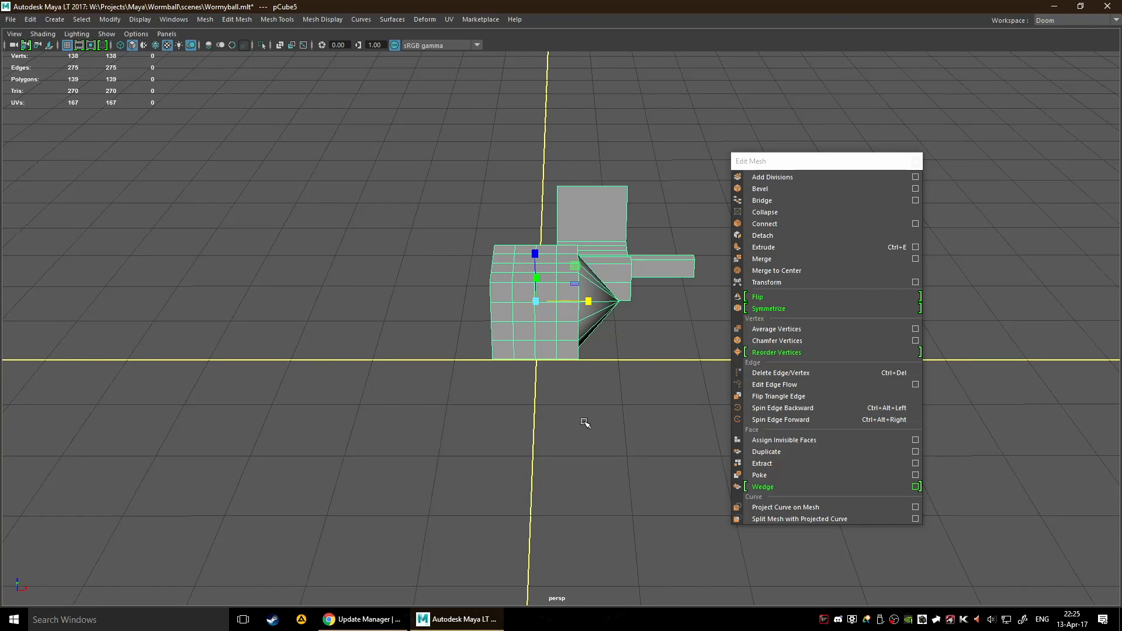
alt+drag(593, 424, 561, 441)
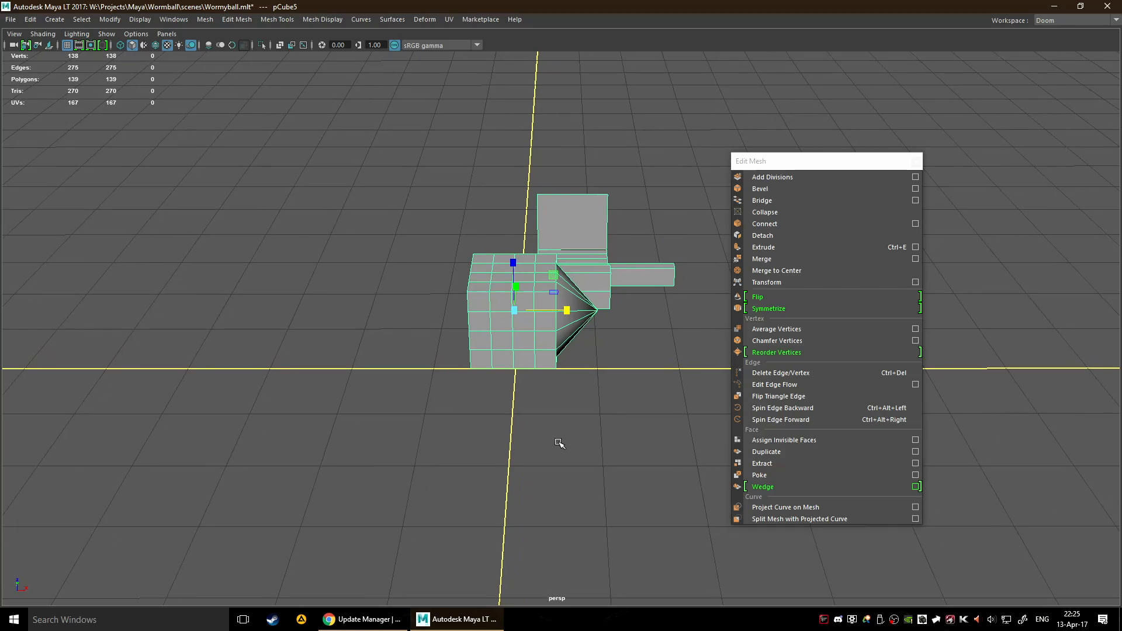
click(546, 441)
- Try to box-select the edges of the cube's pointed side and its attached extrusions
key(F8)
click(570, 298)
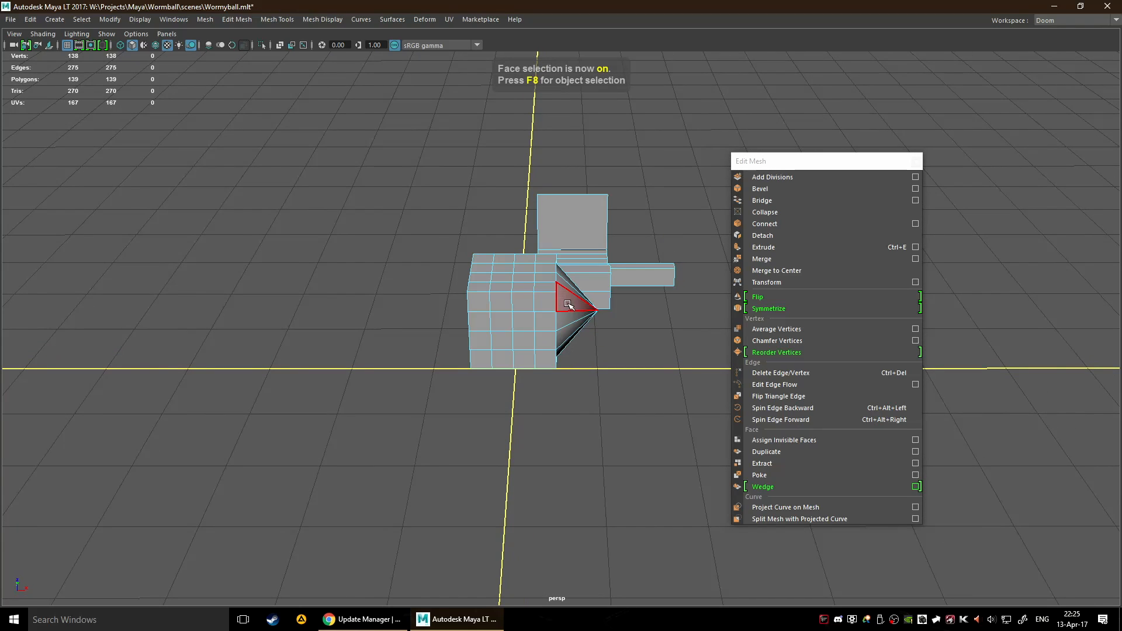
key(F10)
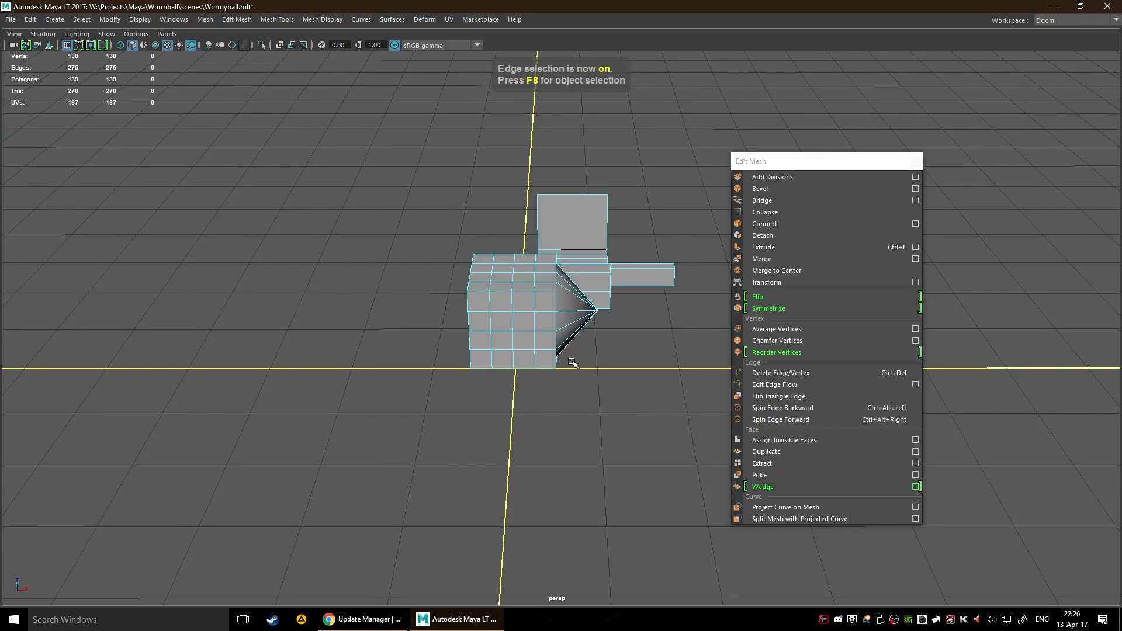
mouse_move(571, 358)
alt+mouse_down()
mouse_move(596, 343)
mouse_move(581, 353)
alt+mouse_up()
drag(523, 169, 677, 435)
drag(531, 165, 691, 448)
click(676, 355)
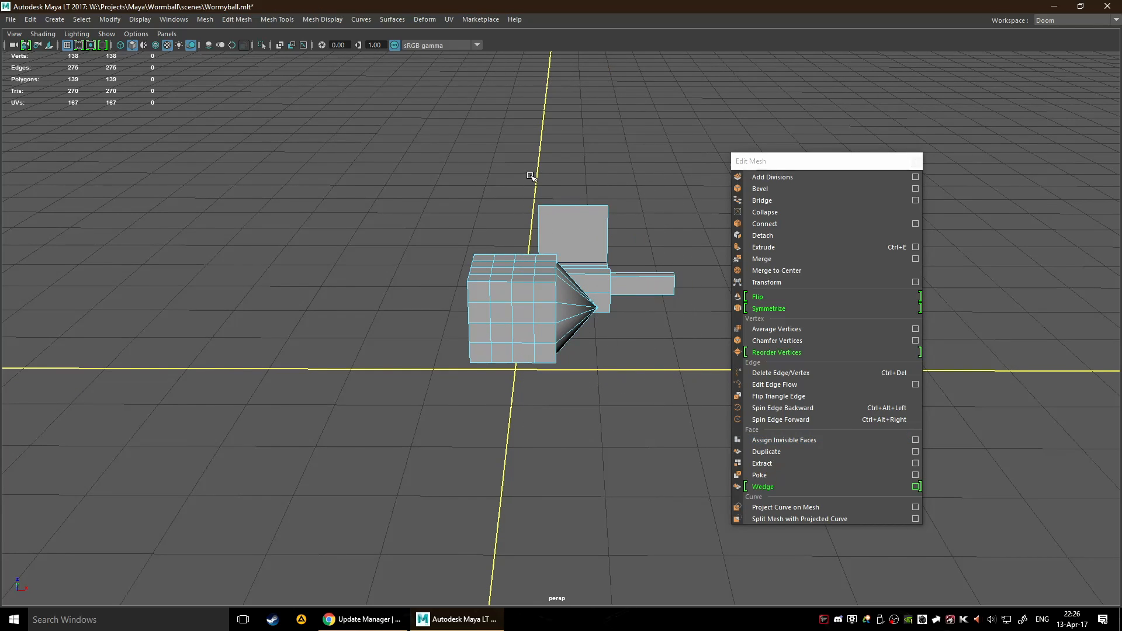
drag(539, 173, 921, 420)
drag(374, 230, 584, 324)
click(603, 461)
drag(493, 180, 676, 427)
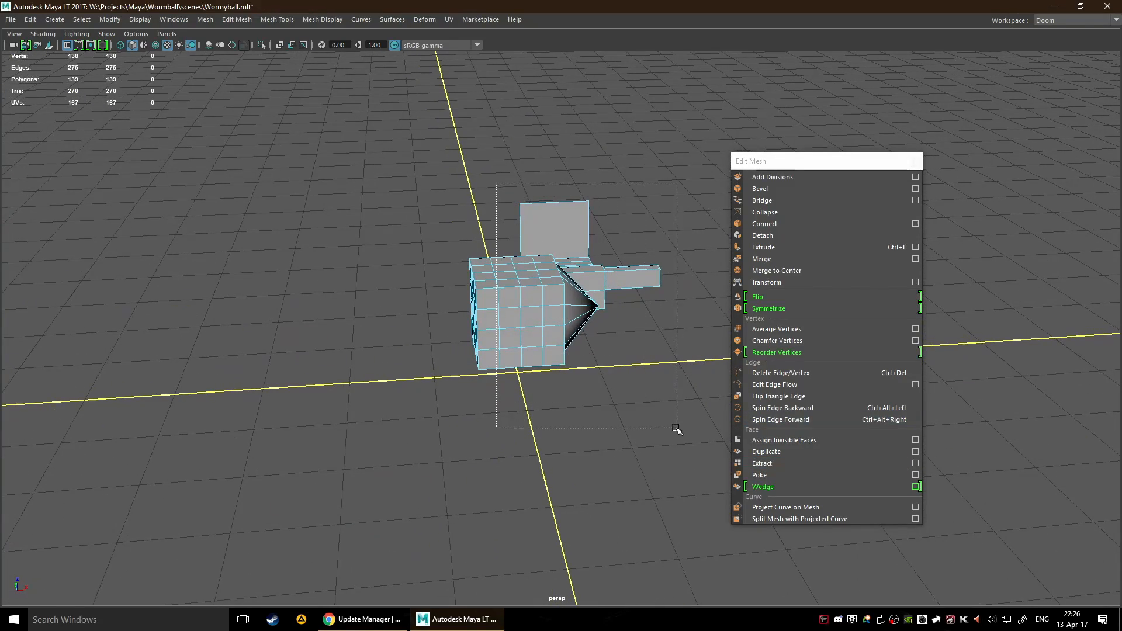
click(641, 396)
- Box-select the faces of the cube's pointed side, the adjoining column and the attached extrusions
key(F11)
key(F8)
key(F11)
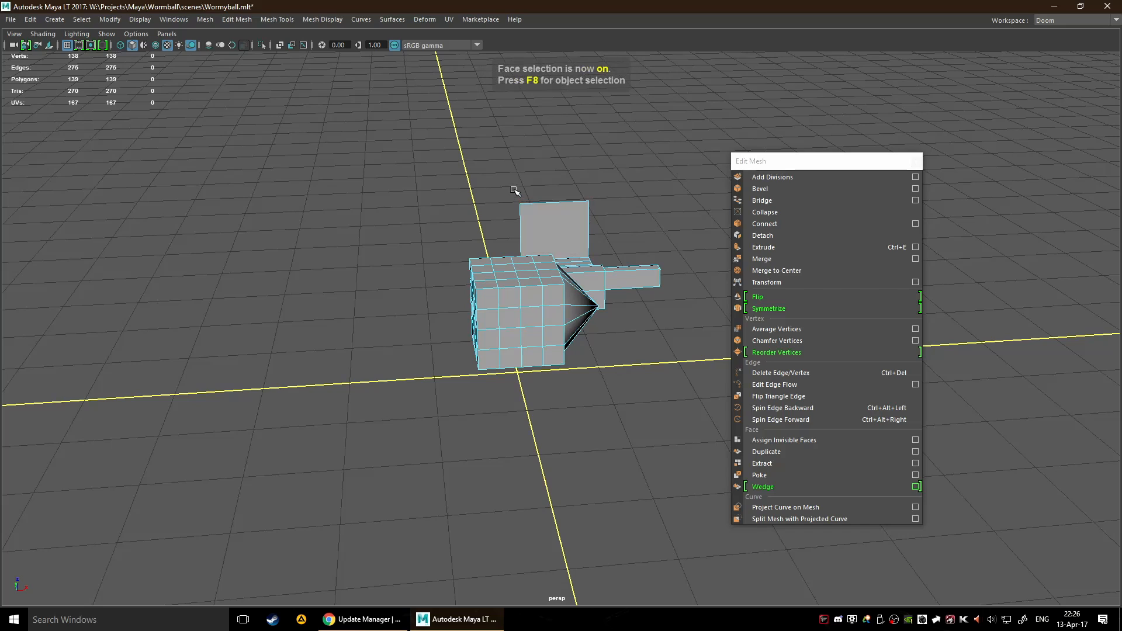
drag(535, 220, 612, 348)
key(ctrl+z)
key(q)
click(545, 248)
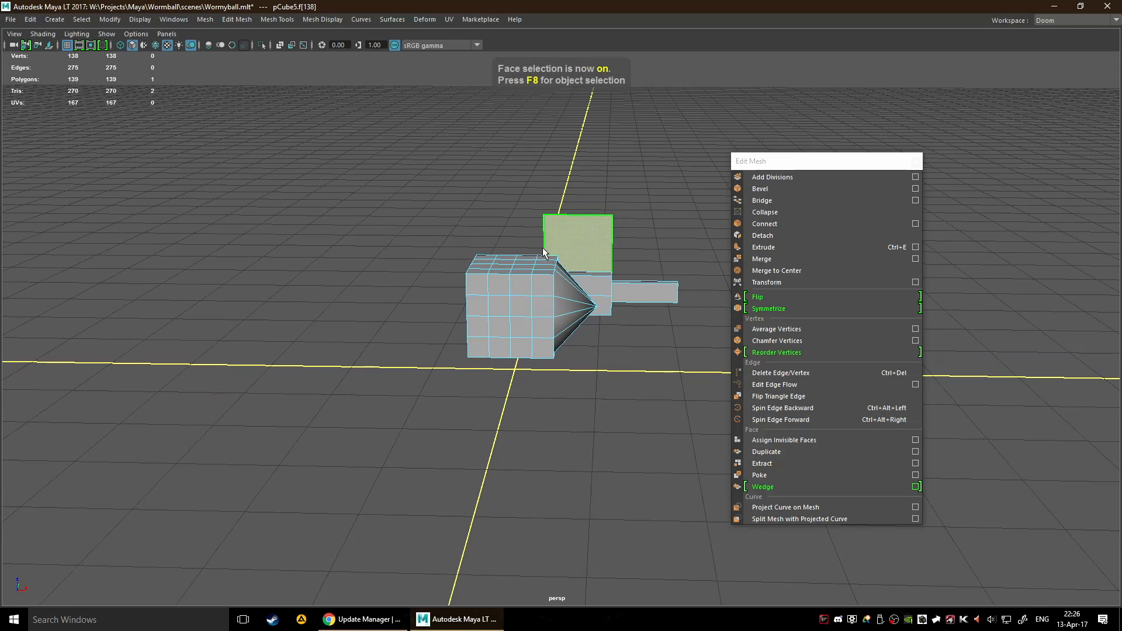
drag(539, 201, 672, 437)
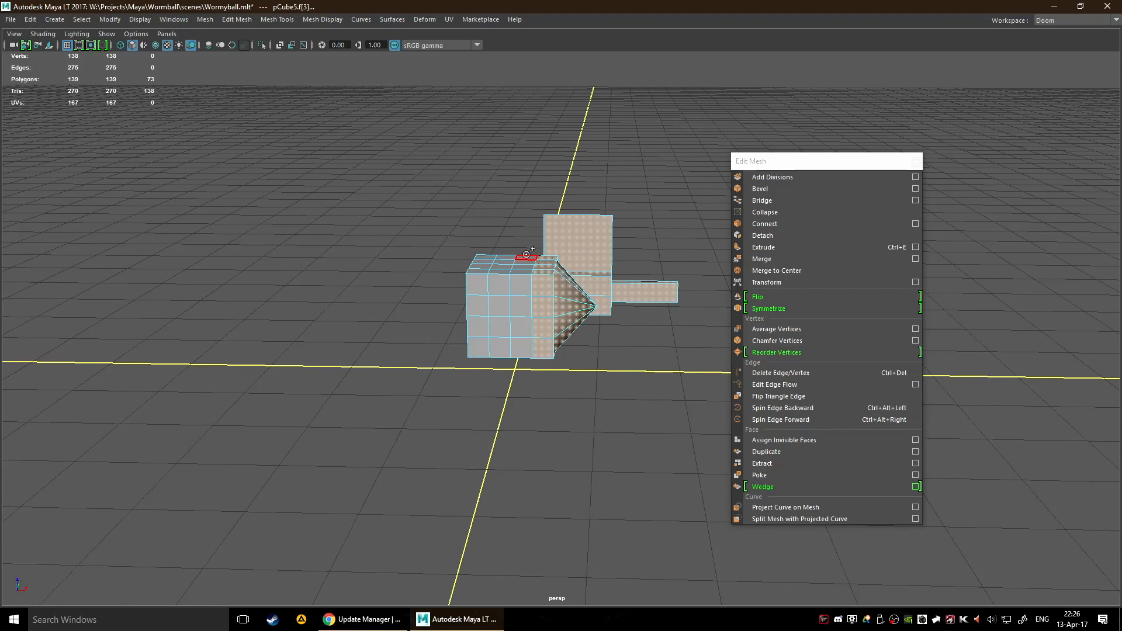
- Remove two faces on the extruded side of the cube from the face selection
alt+drag(559, 351, 821, 396)
ctrl+click(588, 303)
ctrl+click(584, 324)
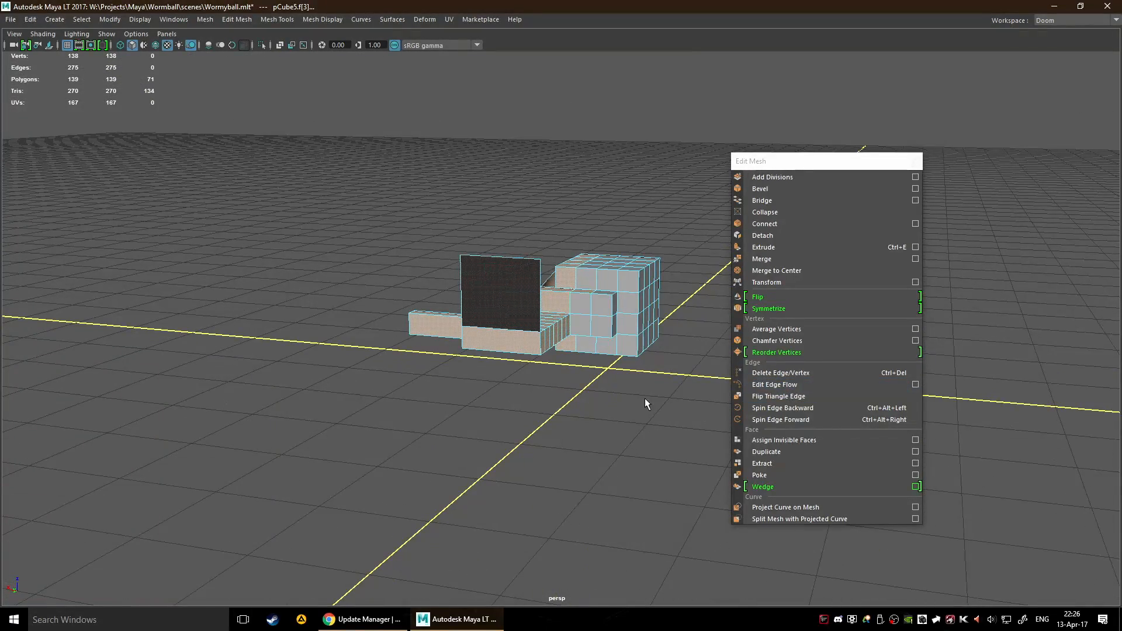
alt+drag(644, 399, 535, 354)
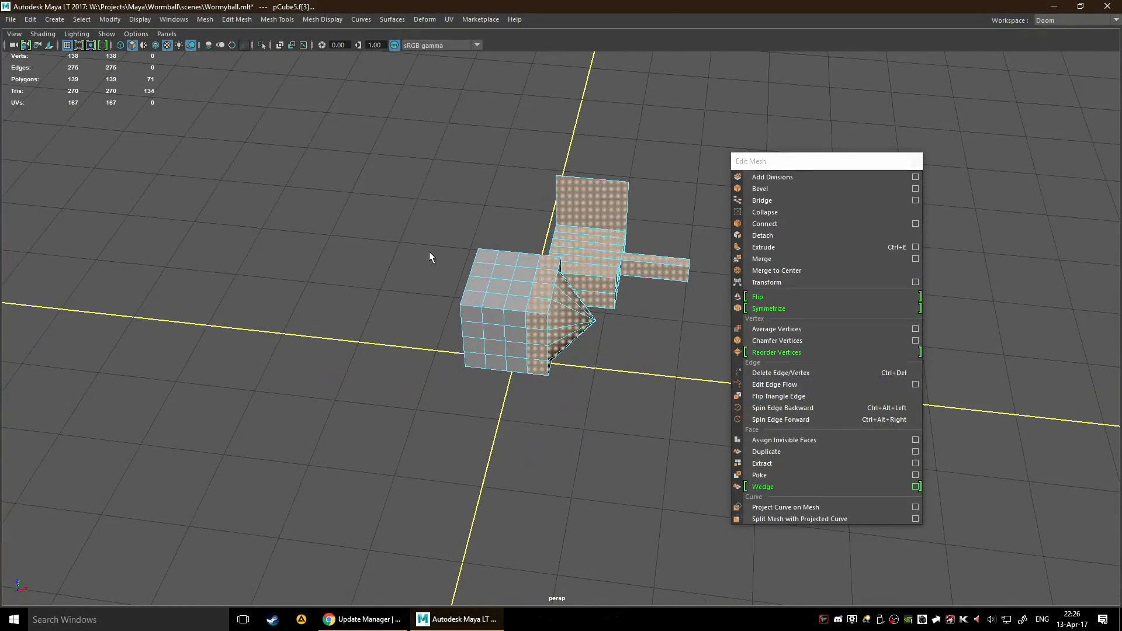
alt+drag(529, 435, 574, 420)
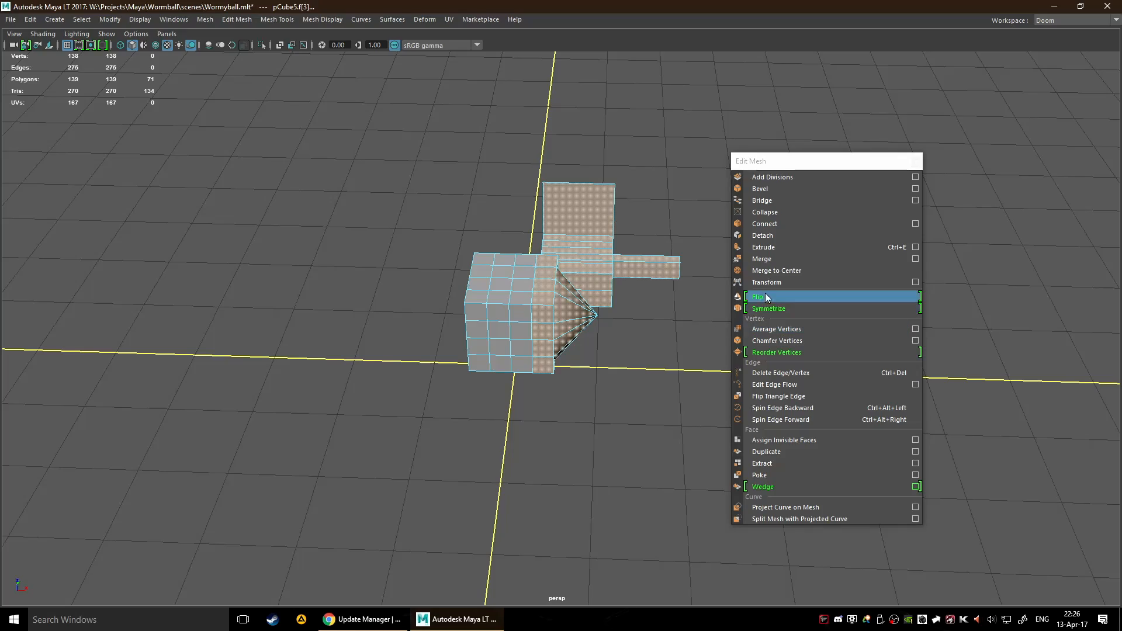
- Flip the selected faces across a middle edge on the cube's upper side, inspect the mesh and undo the flip
click(769, 308)
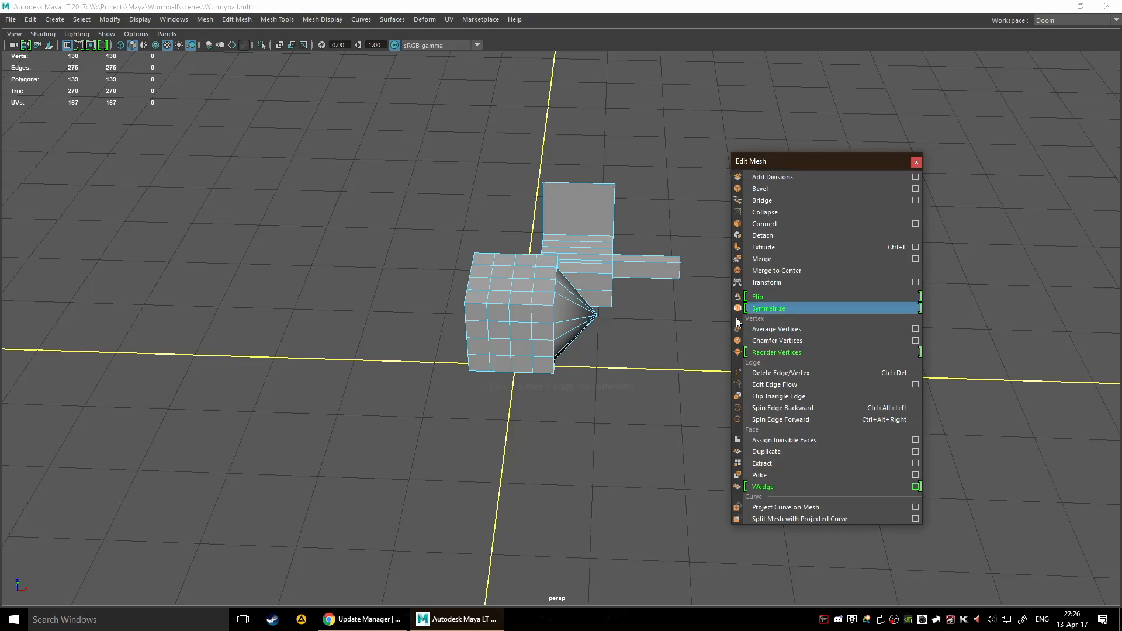
click(515, 288)
alt+drag(427, 403, 316, 448)
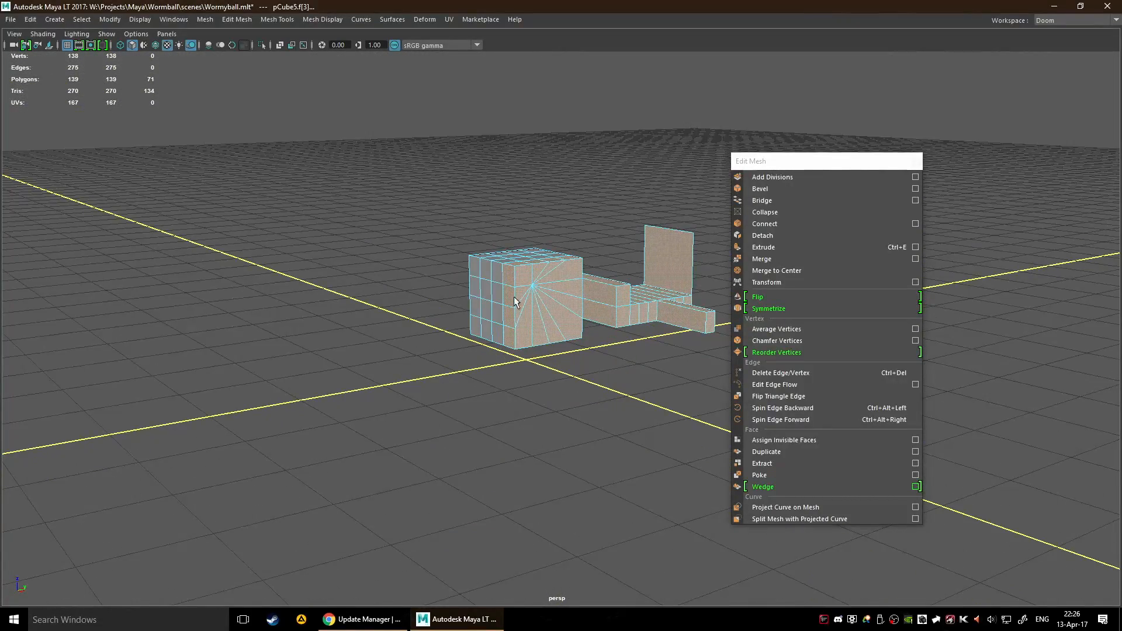
alt+drag(514, 297, 437, 383)
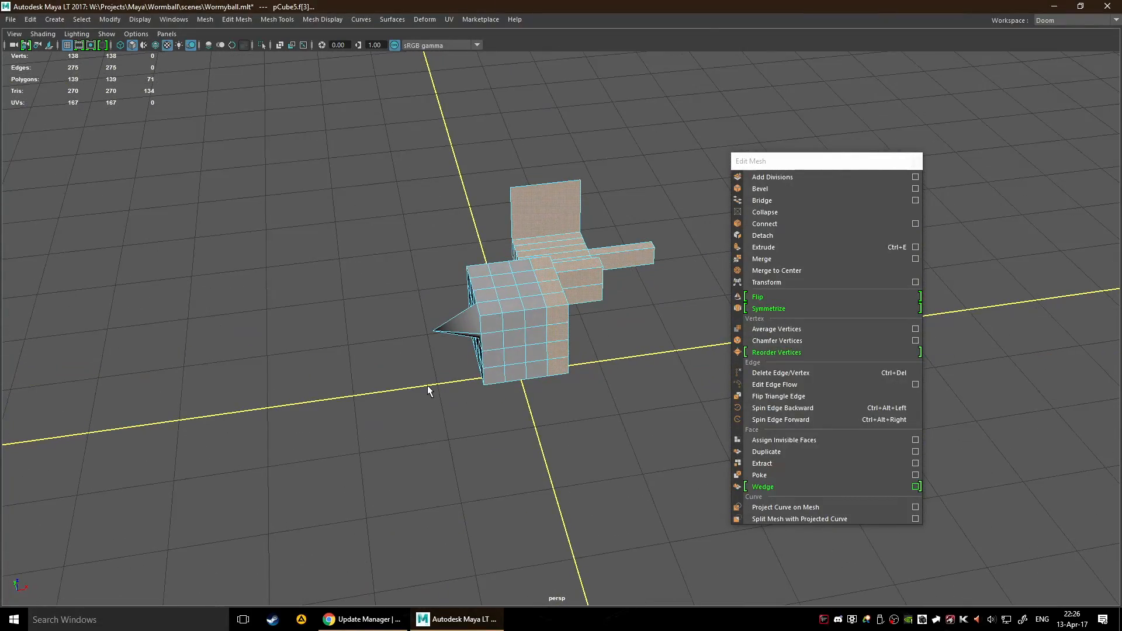
key(ctrl+z)
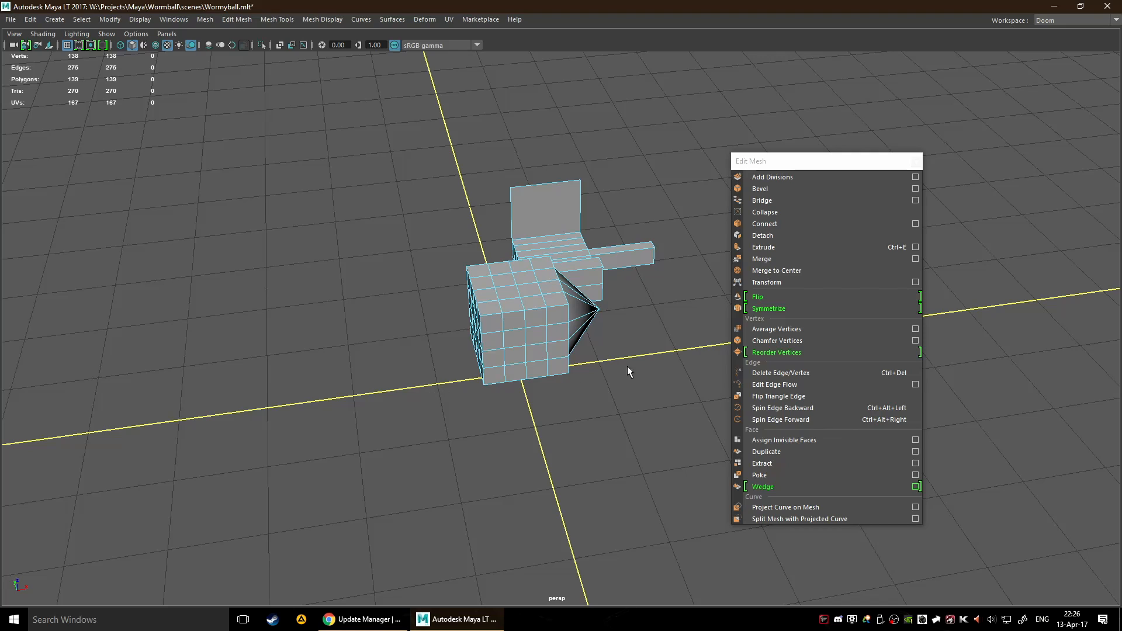
- Symmetrize the faces of the cube's pointed half and attached extrusions across the central edge line, inspect the mesh and revert it
click(774, 311)
alt+drag(657, 387, 593, 303)
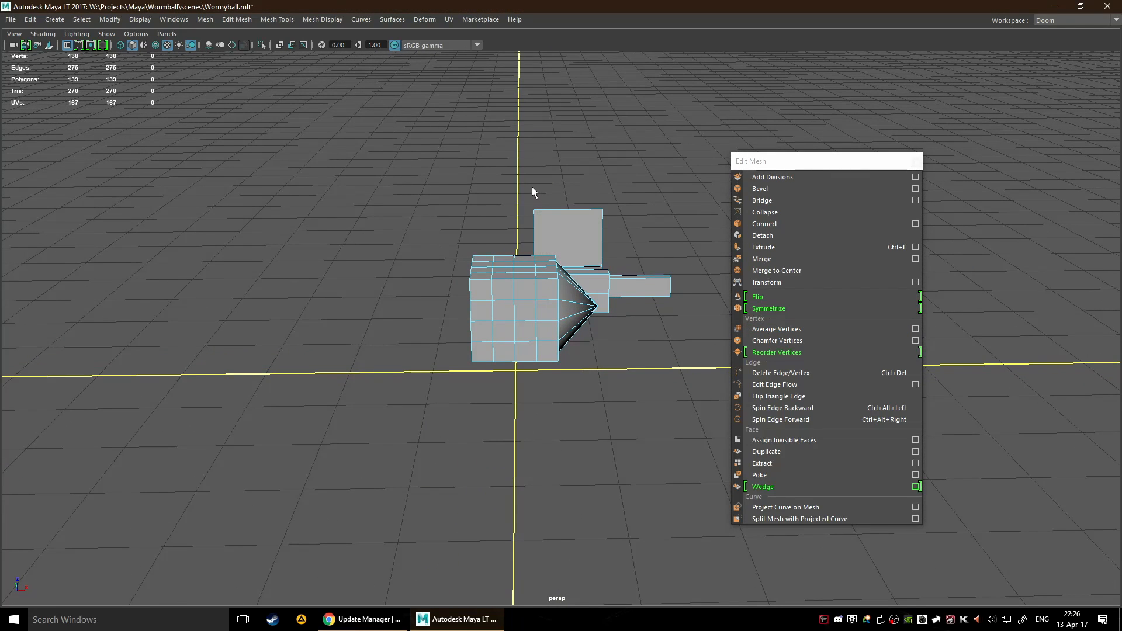
drag(532, 188, 669, 451)
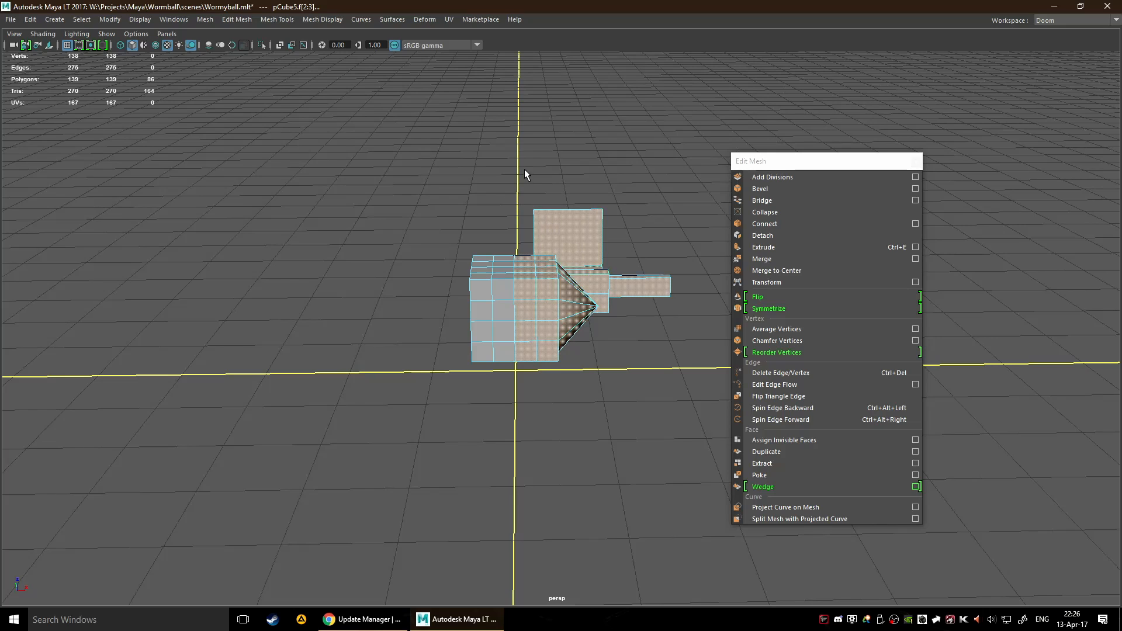
drag(525, 170, 728, 482)
click(769, 308)
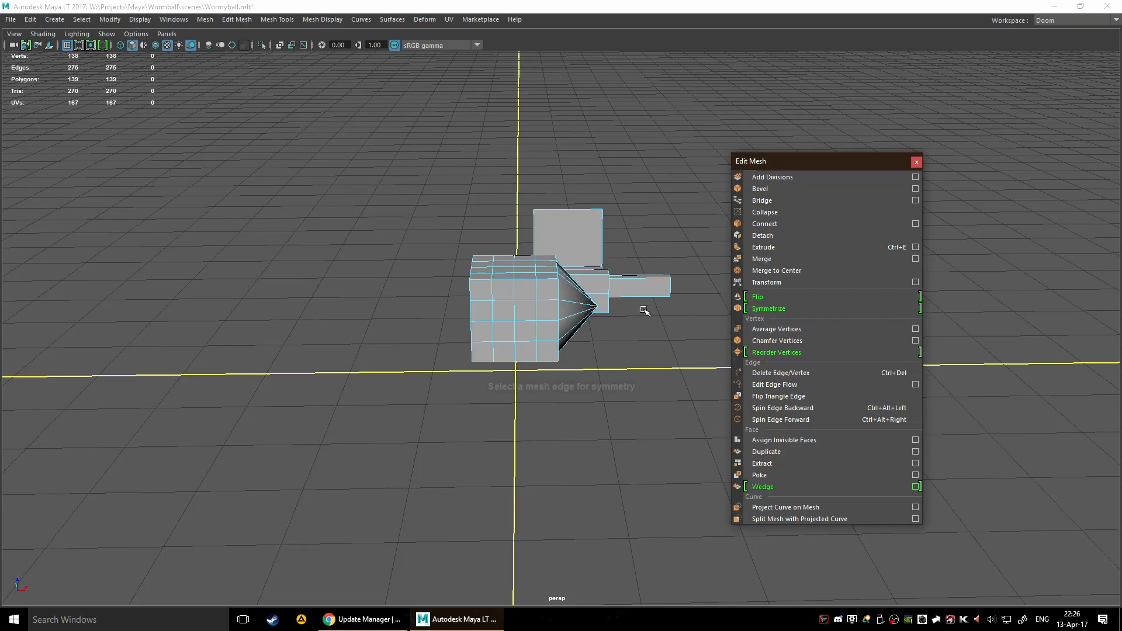
click(514, 270)
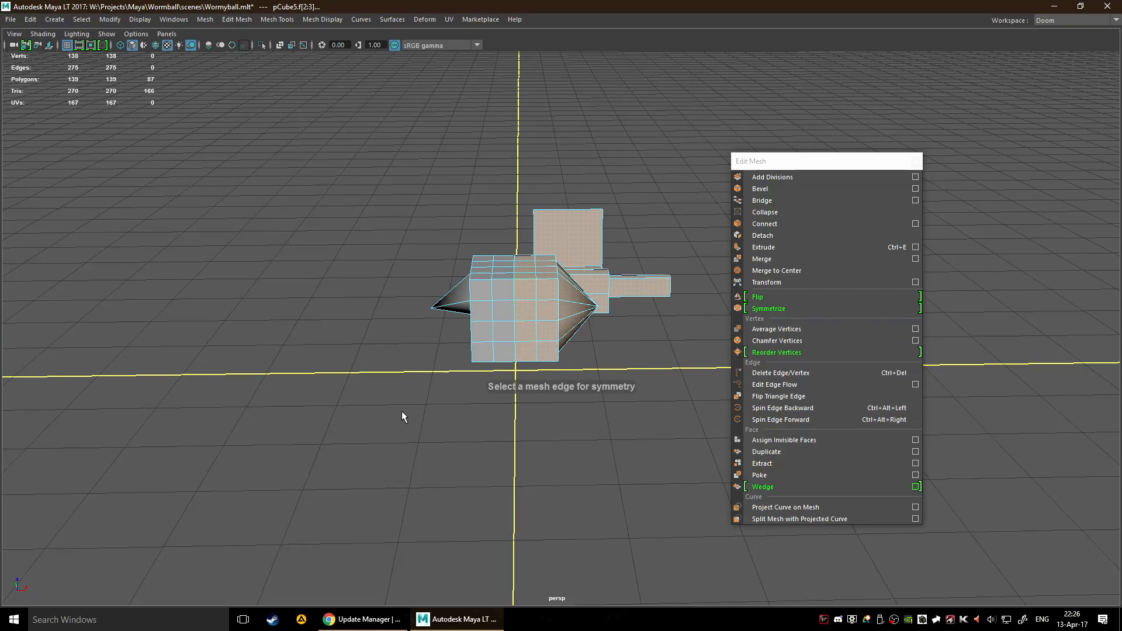
alt+drag(401, 412, 455, 412)
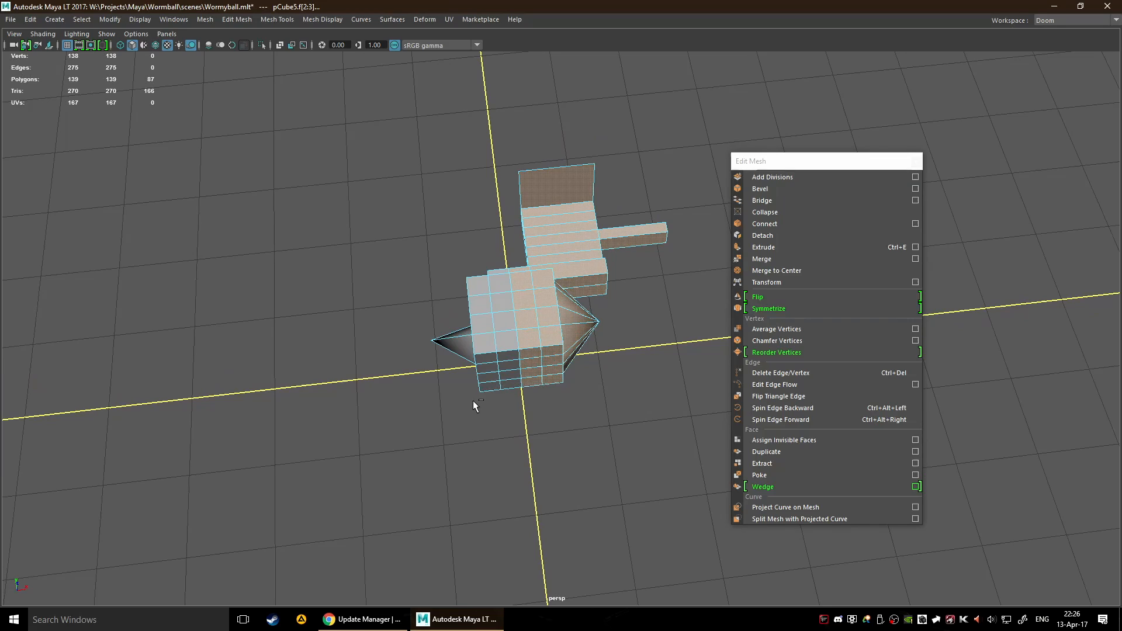
click(473, 401)
mouse_move(617, 415)
alt+mouse_down()
mouse_move(621, 516)
mouse_move(629, 466)
mouse_move(608, 431)
mouse_move(611, 400)
alt+mouse_up()
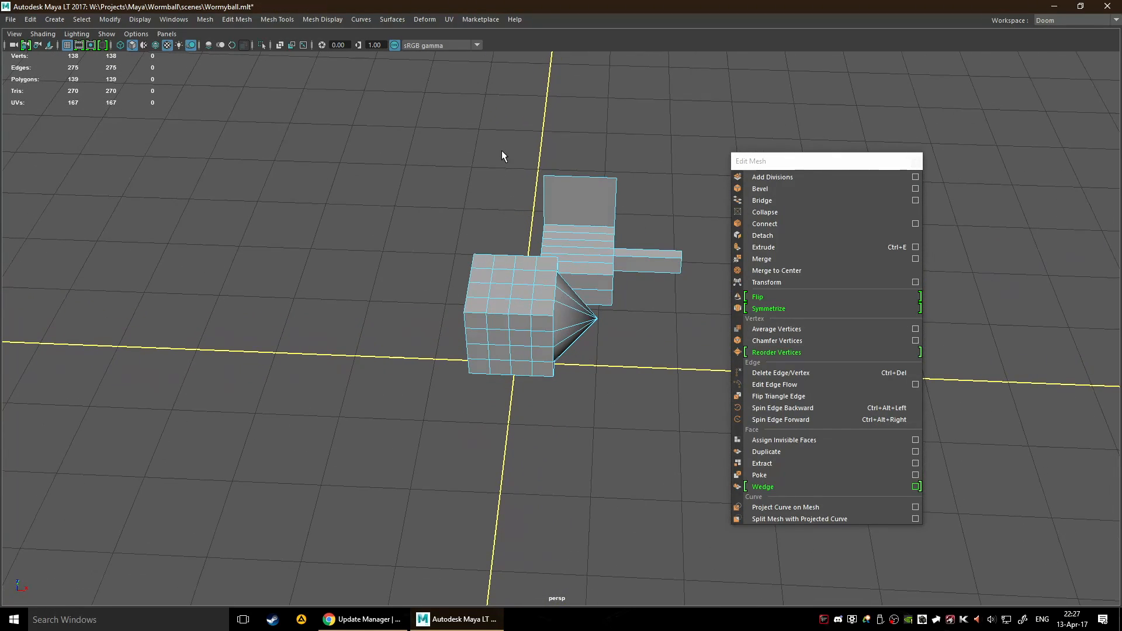
- Try to symmetrize a wider face selection covering most of the cube, using an edge on its flat side as the symmetry line
drag(501, 155, 701, 501)
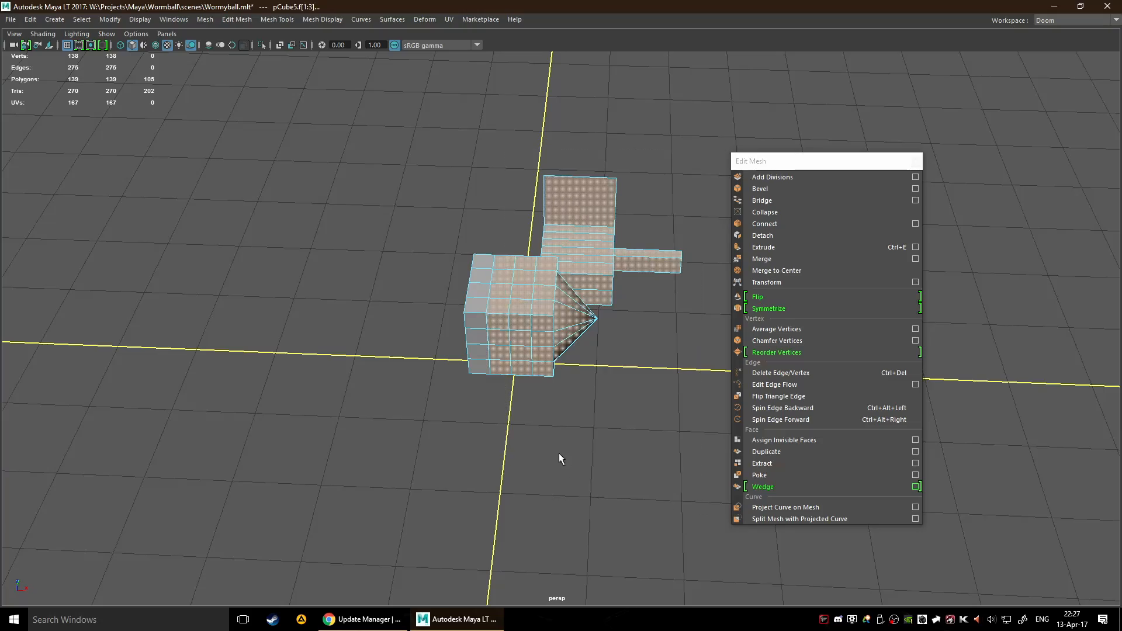
alt+drag(558, 453, 644, 375)
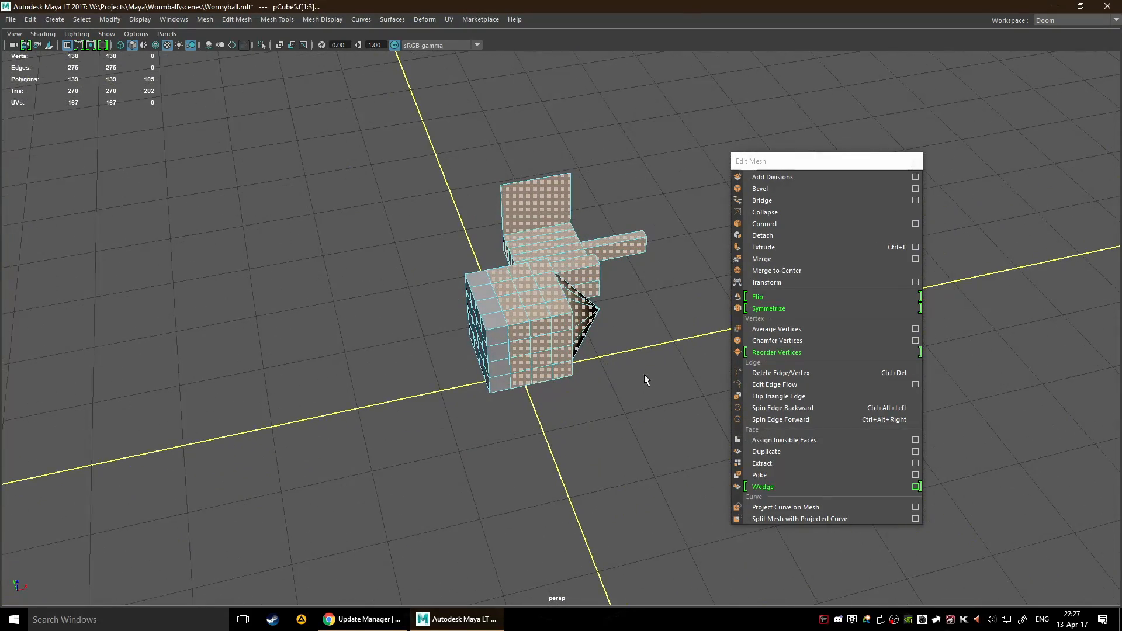
click(781, 310)
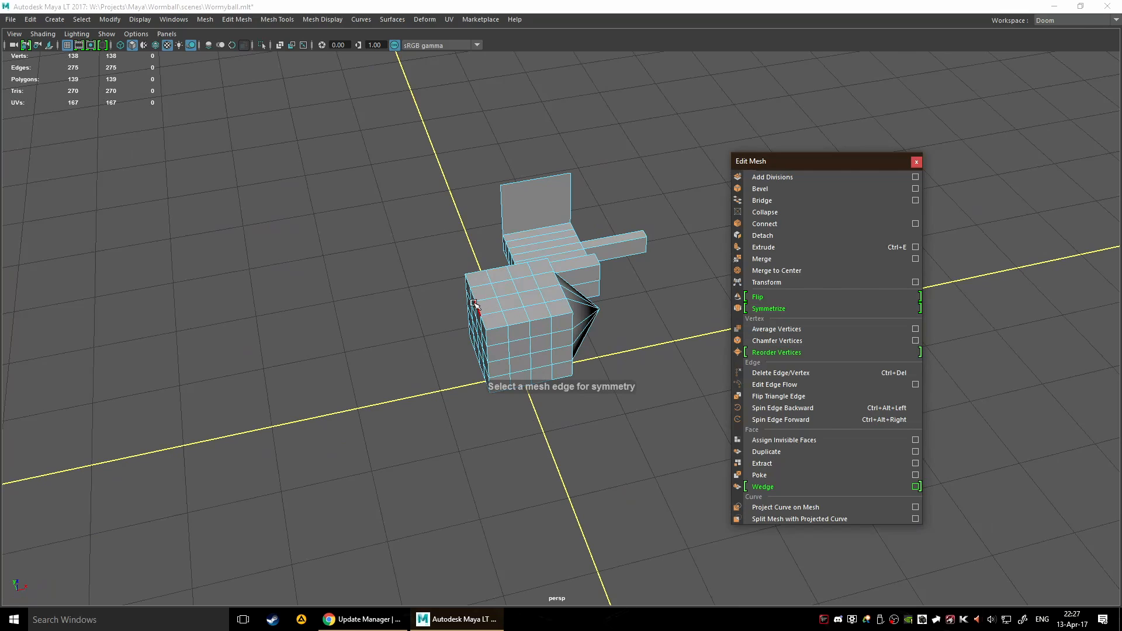
click(475, 304)
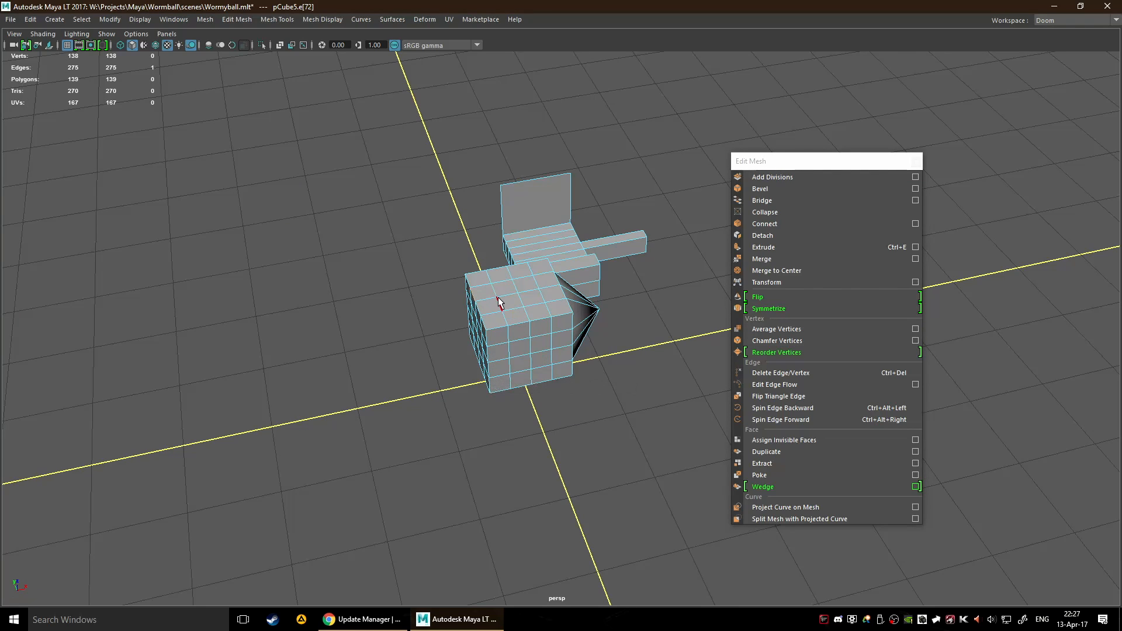
click(498, 289)
alt+drag(513, 401, 542, 409)
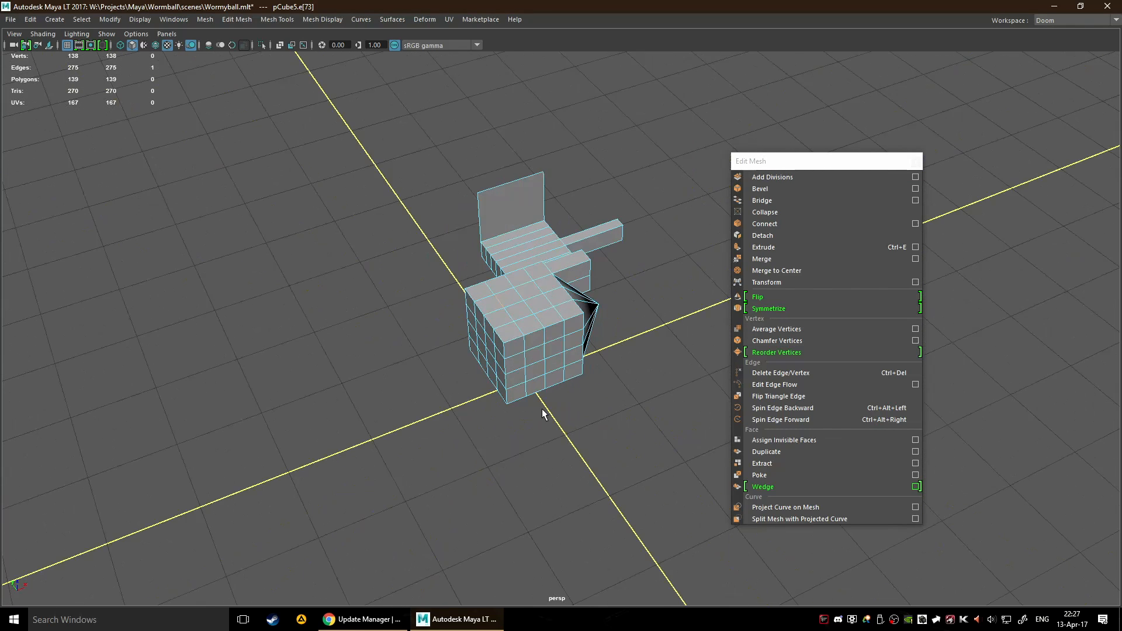
- Try Symmetrize with the edges of the cube's pointed side and attached extrusions selected, and clear the selection
click(786, 310)
alt+drag(655, 388, 526, 418)
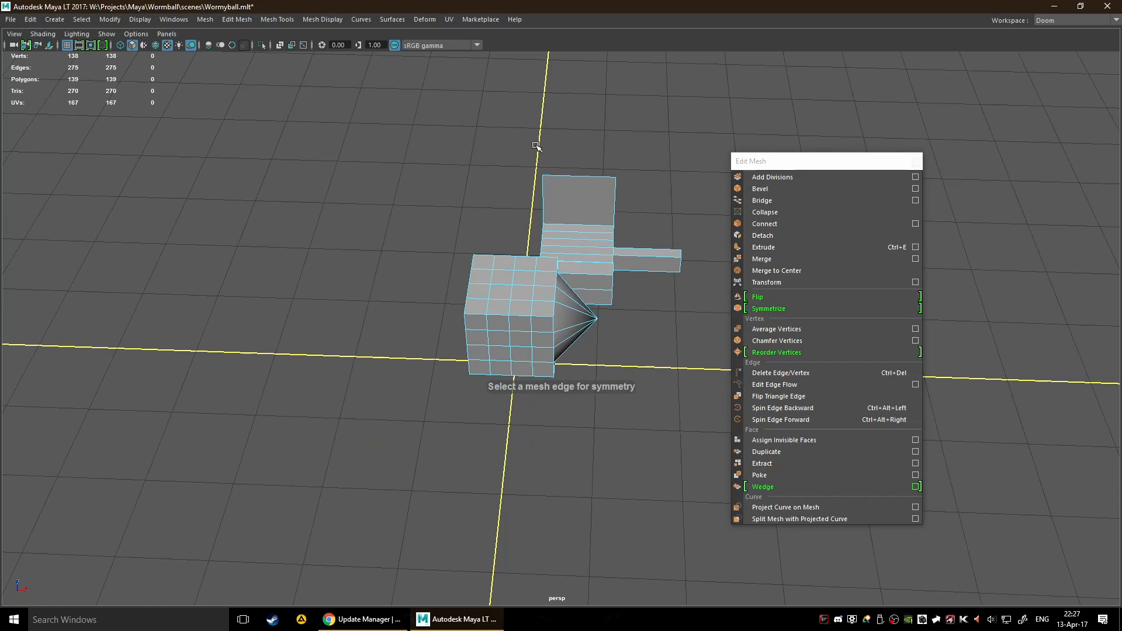
drag(533, 148, 672, 511)
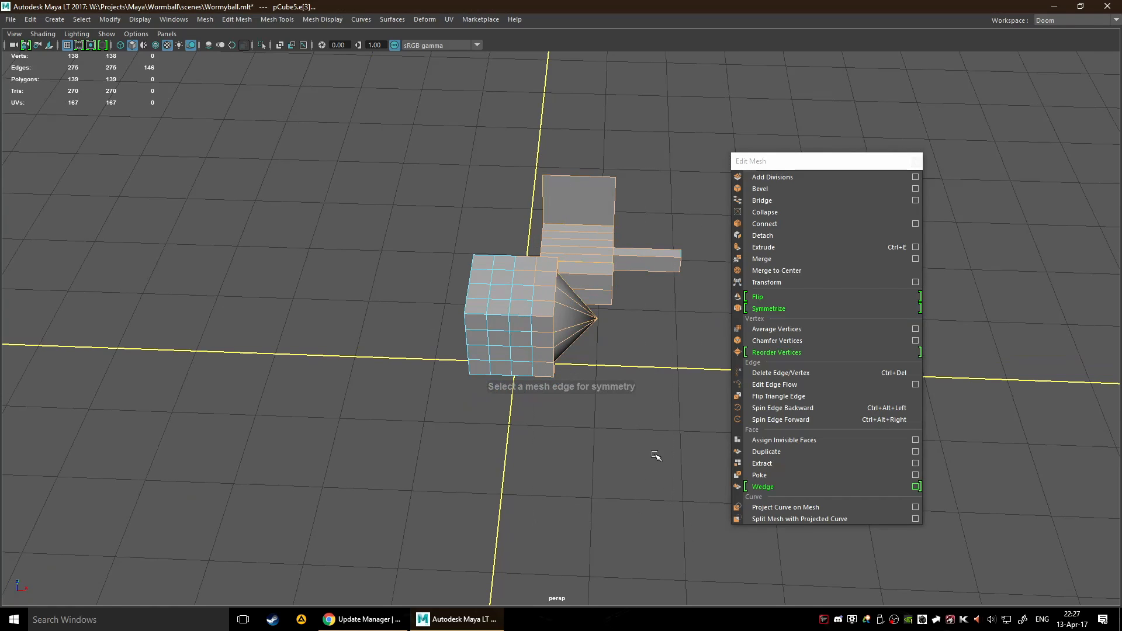
click(654, 454)
scroll(641, 423, down, 4)
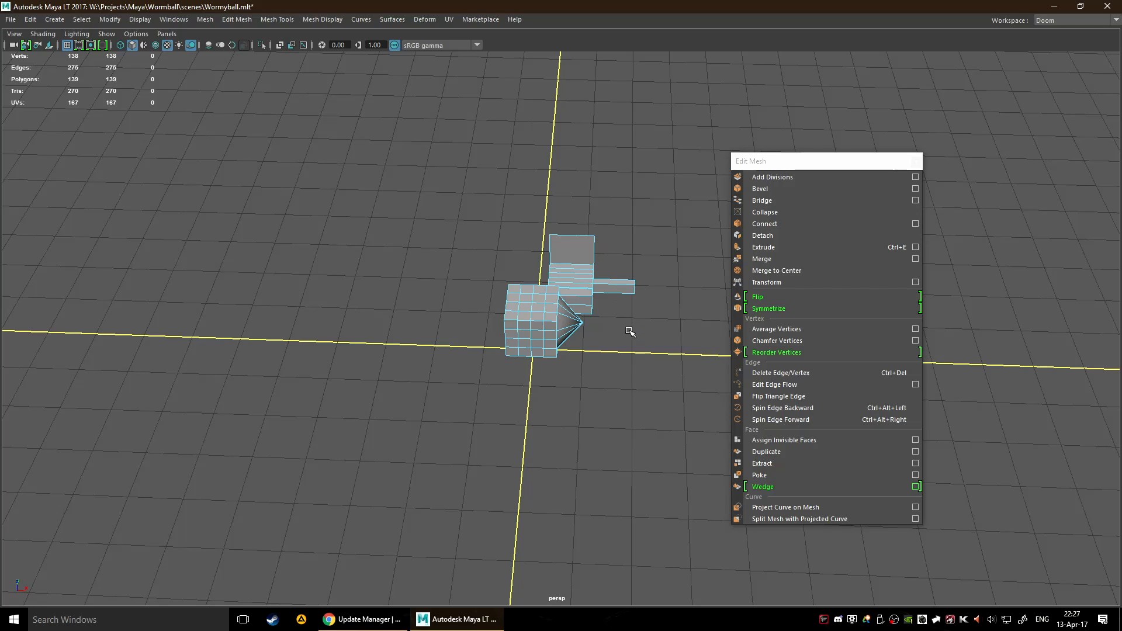
alt+drag(629, 331, 663, 305)
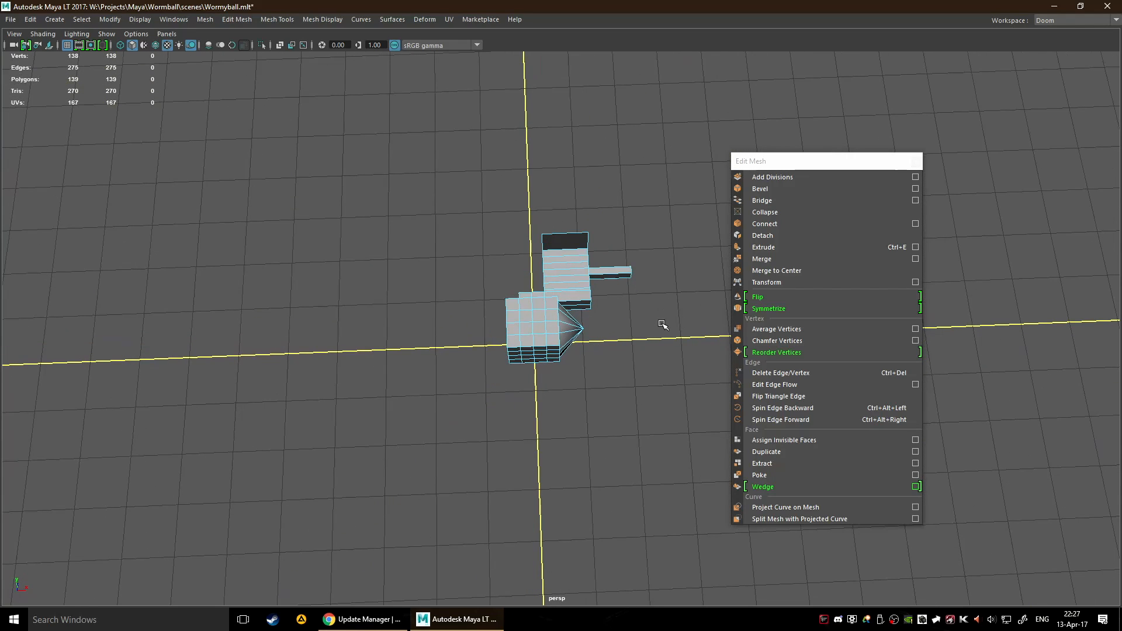
- Average the vertices of all faces on the cube's flat gridded side, with the iterations set to 6
scroll(561, 415, up, 5)
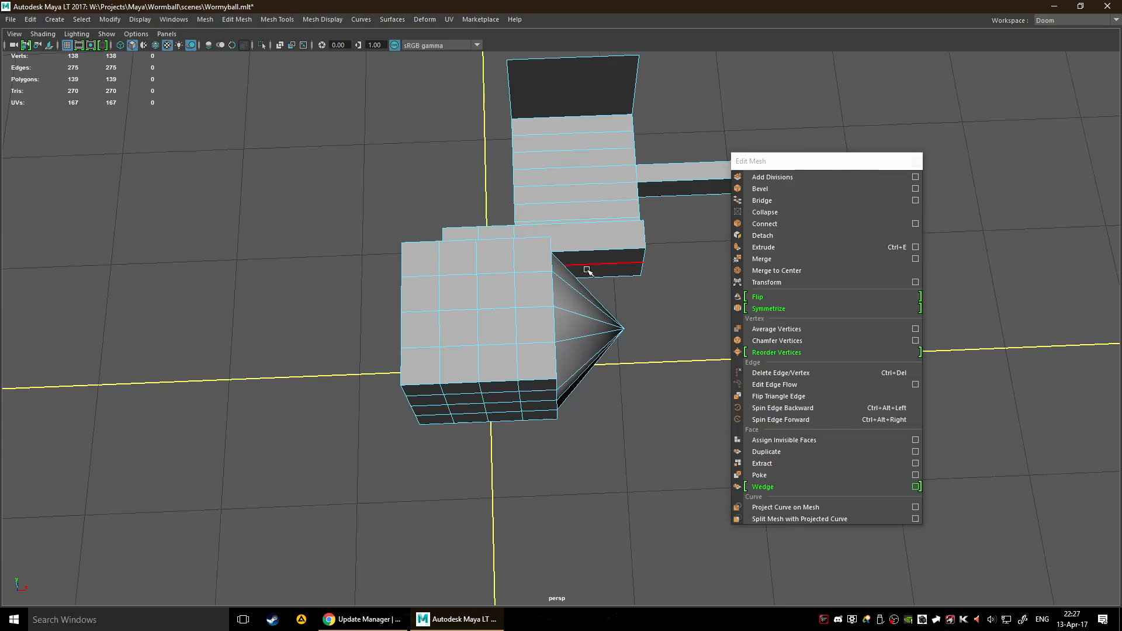
scroll(541, 189, down, 5)
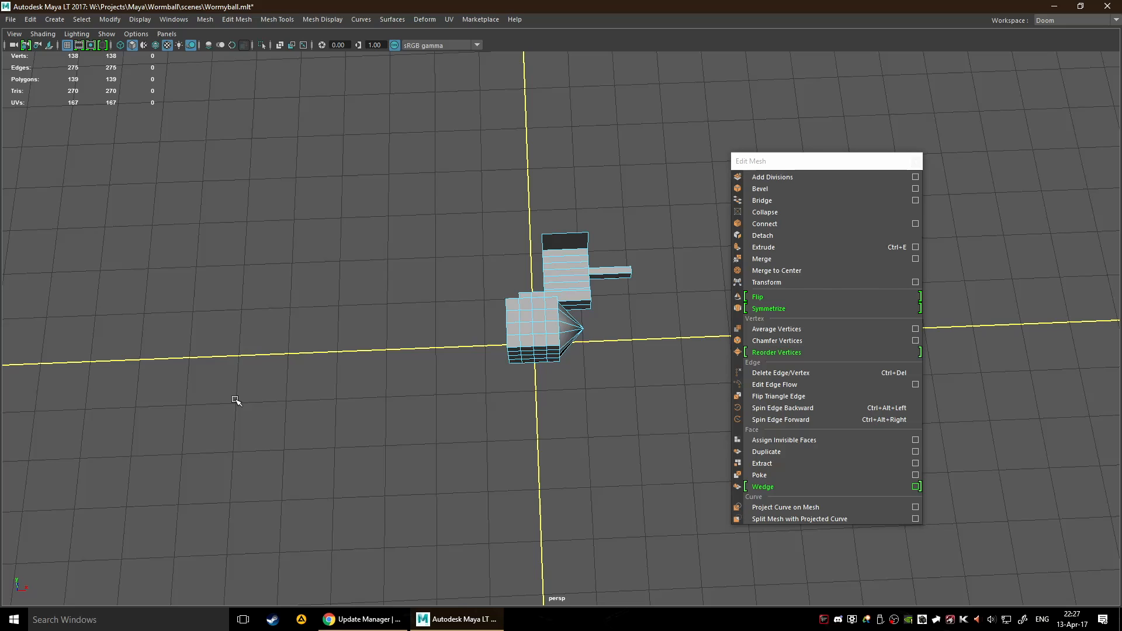
scroll(246, 403, up, 3)
alt+drag(350, 376, 520, 307)
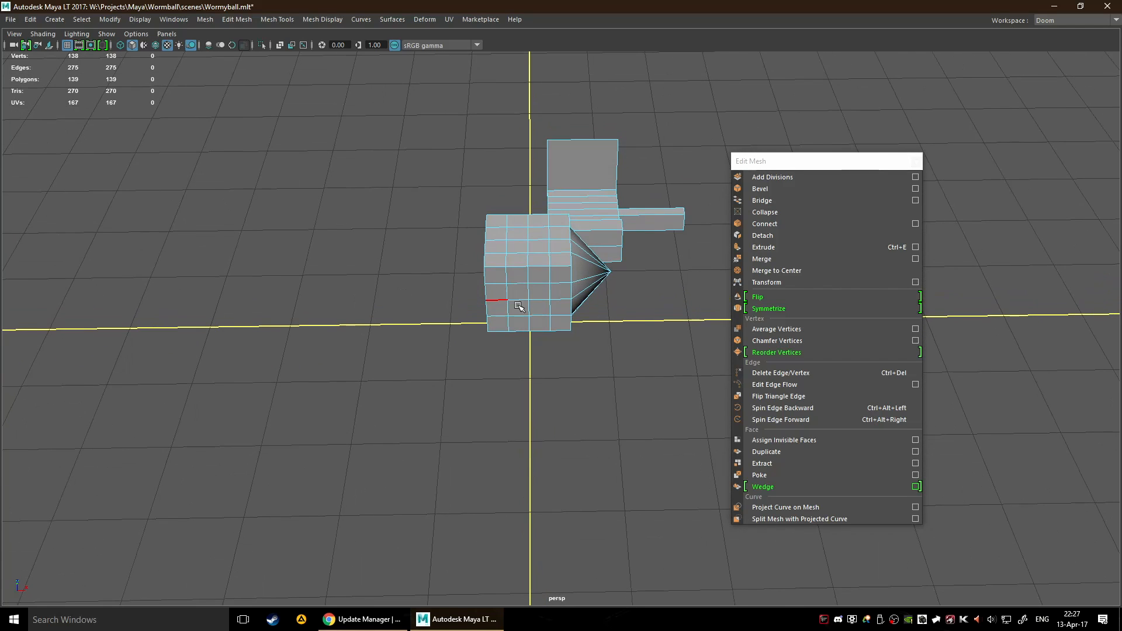
scroll(649, 368, up, 2)
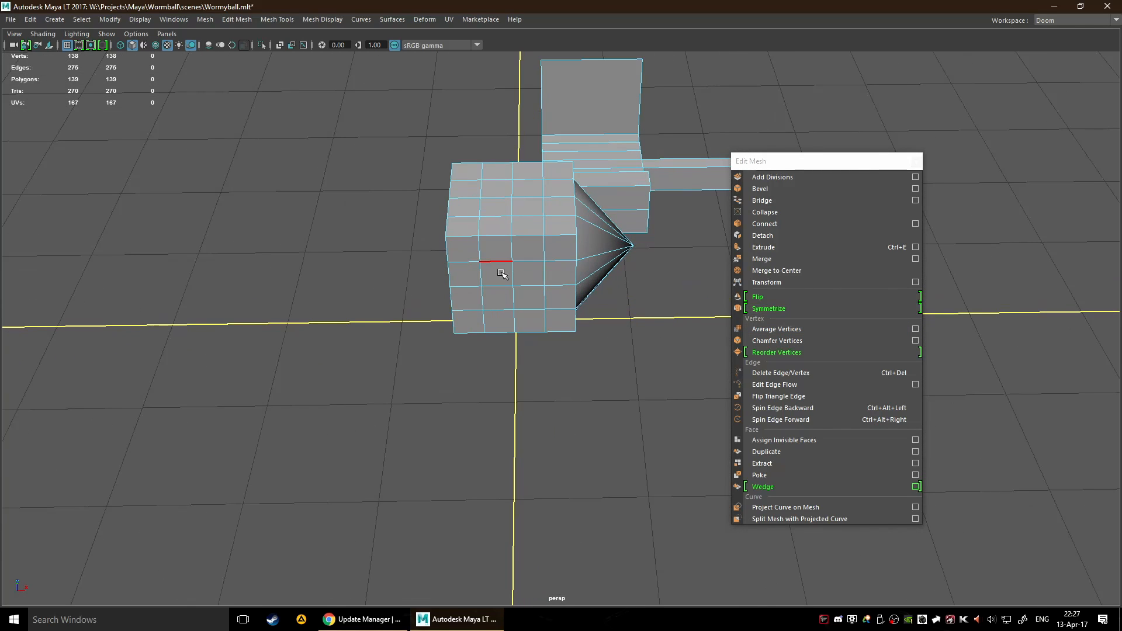
key(F11)
click(457, 259)
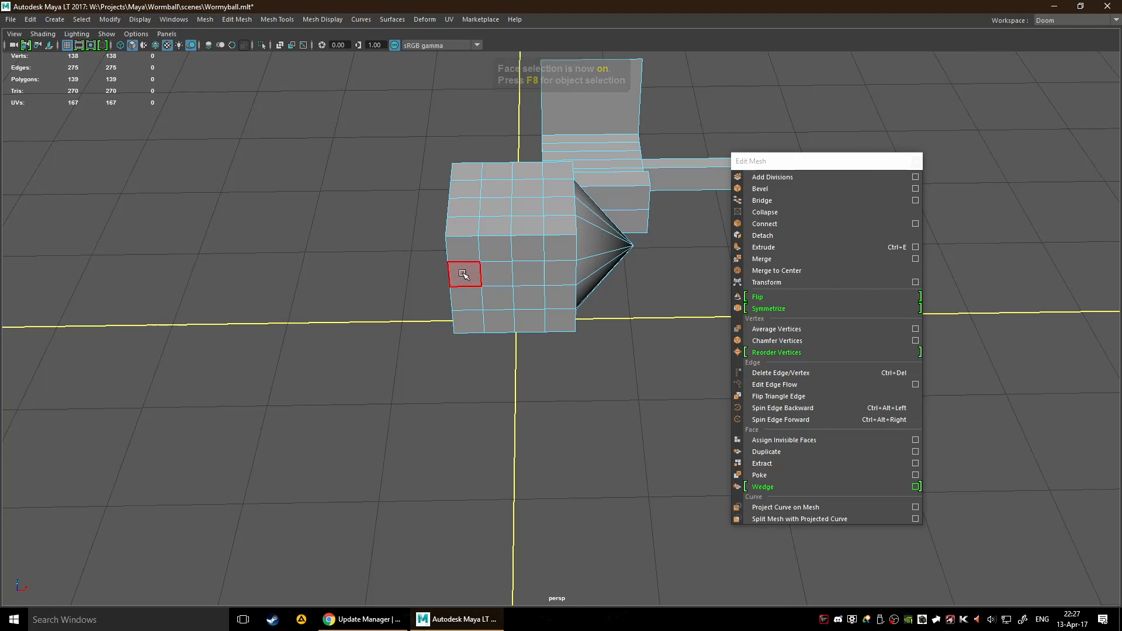
mouse_move(462, 273)
mouse_down()
mouse_move(486, 303)
mouse_move(555, 310)
mouse_move(504, 261)
mouse_move(534, 293)
mouse_move(477, 320)
mouse_move(608, 322)
mouse_move(393, 293)
mouse_move(476, 316)
mouse_up()
click(777, 328)
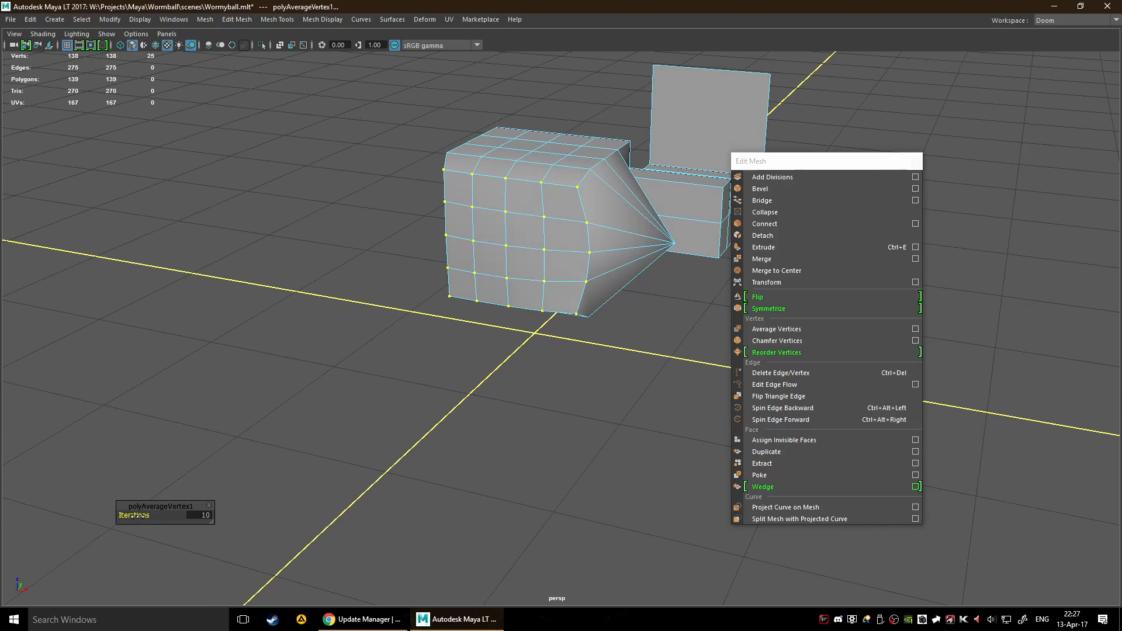
mouse_move(126, 516)
mouse_down()
mouse_move(248, 517)
mouse_move(113, 519)
mouse_up()
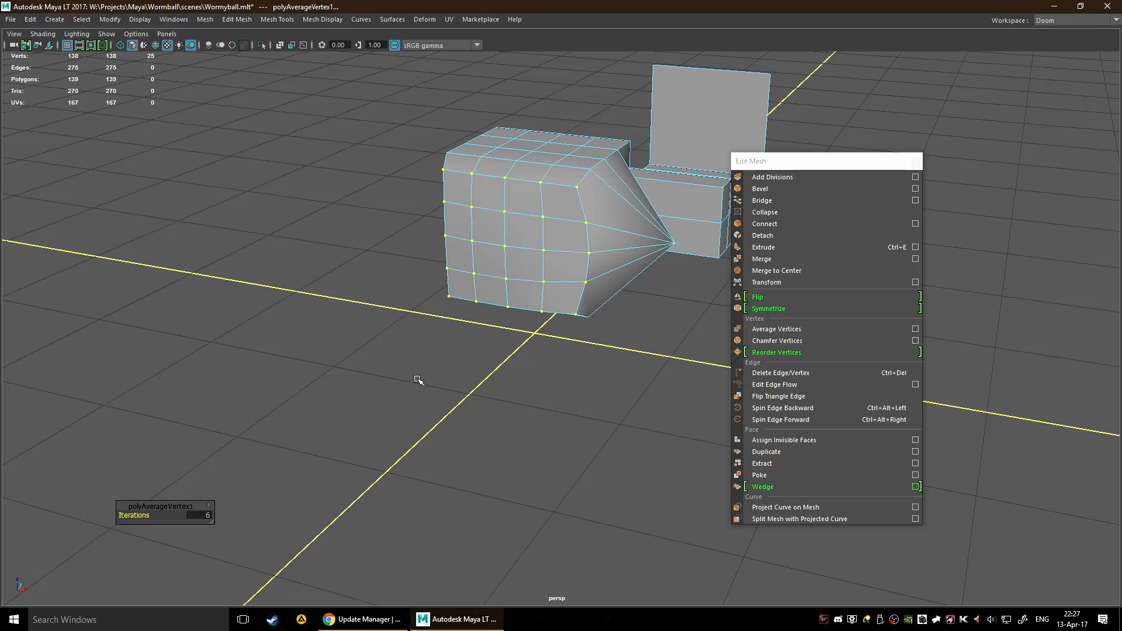
- Chamfer the vertices of the averaged side, inspect the resulting face pattern and undo the chamfer
click(829, 342)
scroll(474, 290, up, 5)
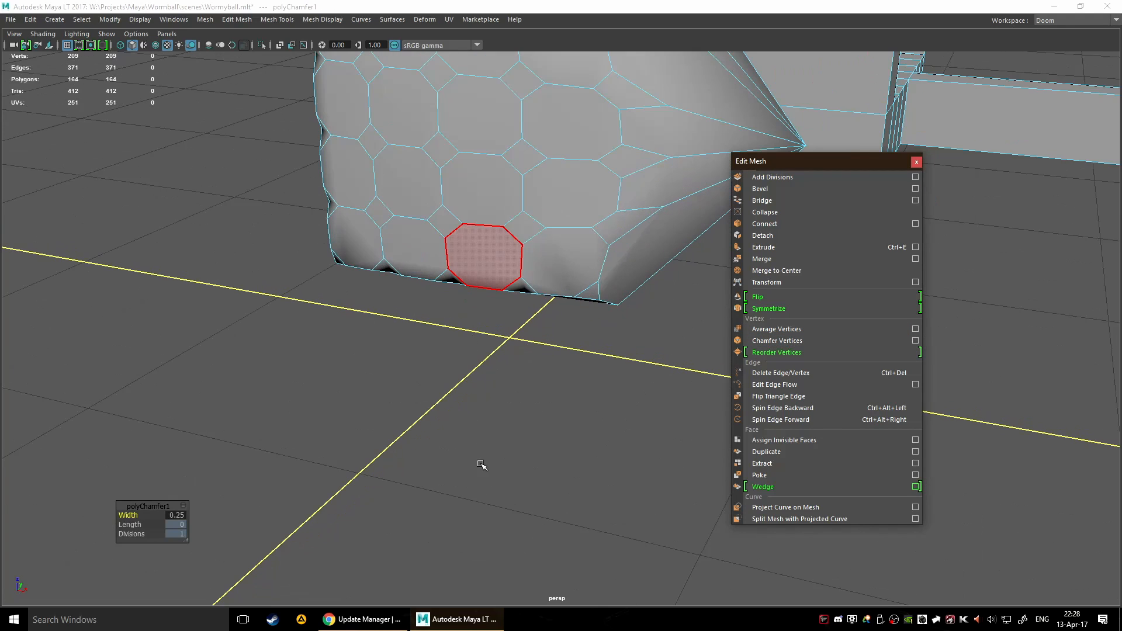
alt+drag(481, 464, 528, 391)
alt+middle_drag(472, 378, 565, 489)
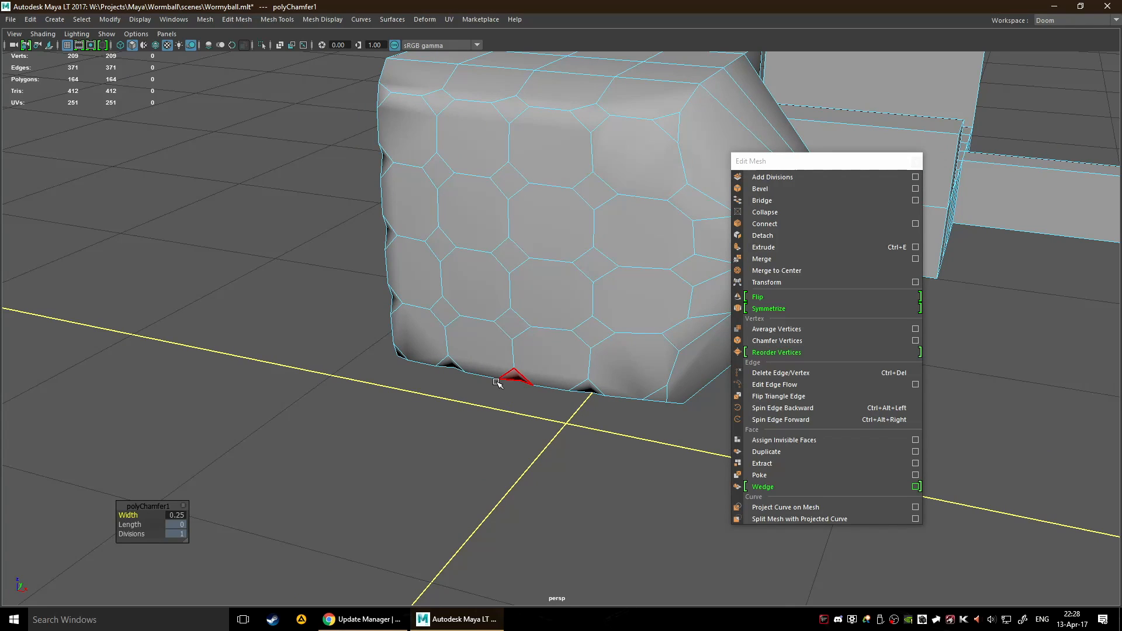
key(ctrl+z)
- Try Reorder Vertices by picking neighbouring grid vertices in the middle of the averaged side, and exit the tool
click(798, 353)
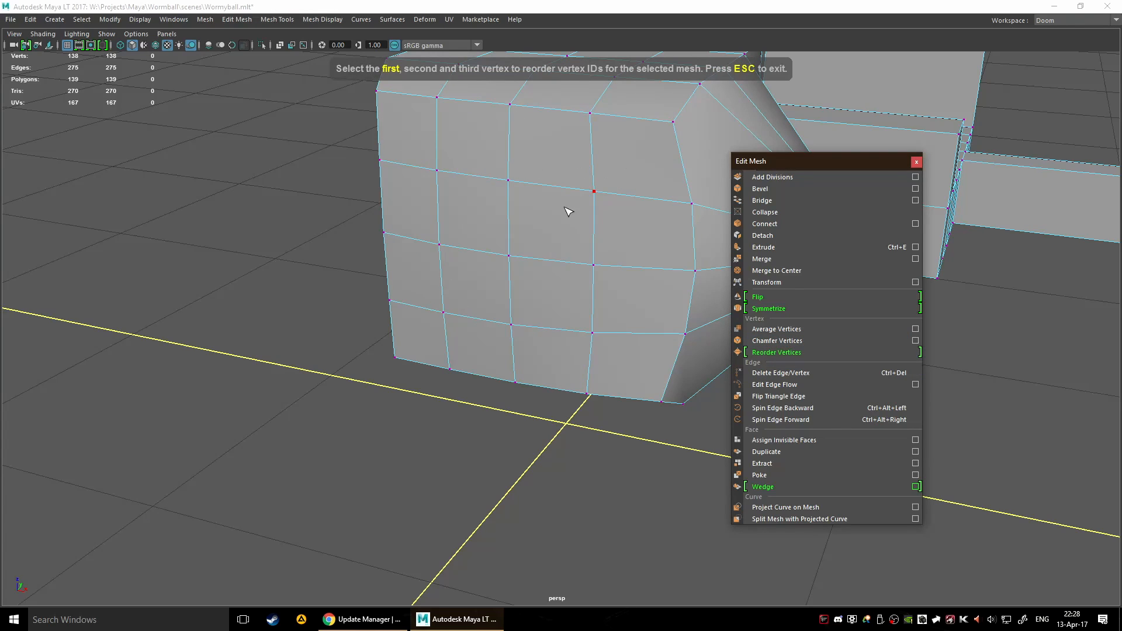
click(503, 188)
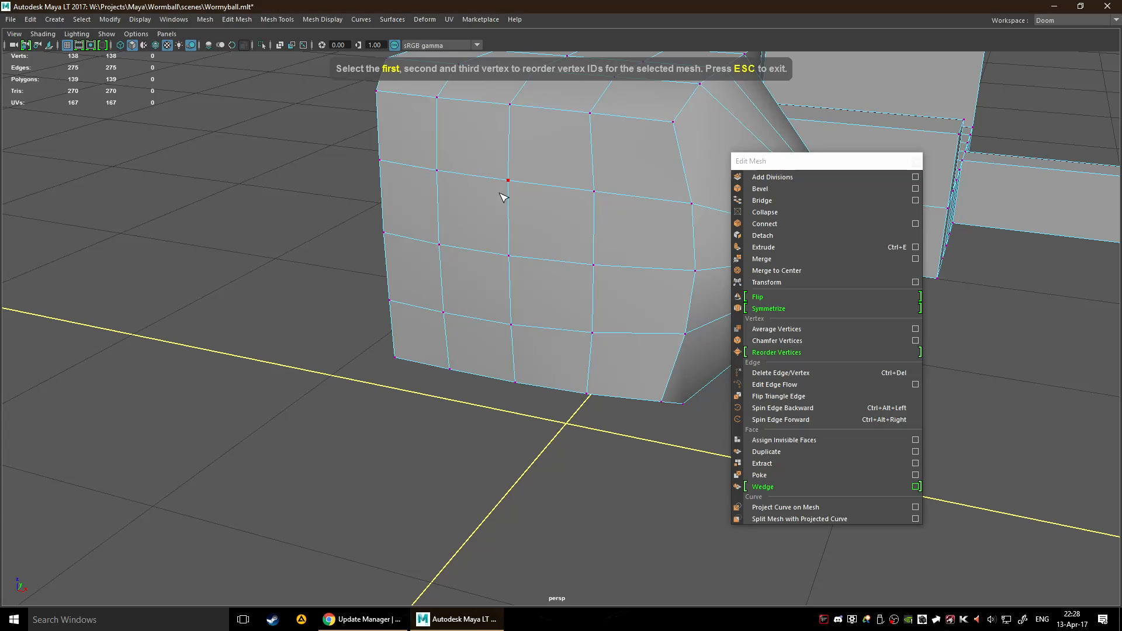
click(509, 255)
click(592, 197)
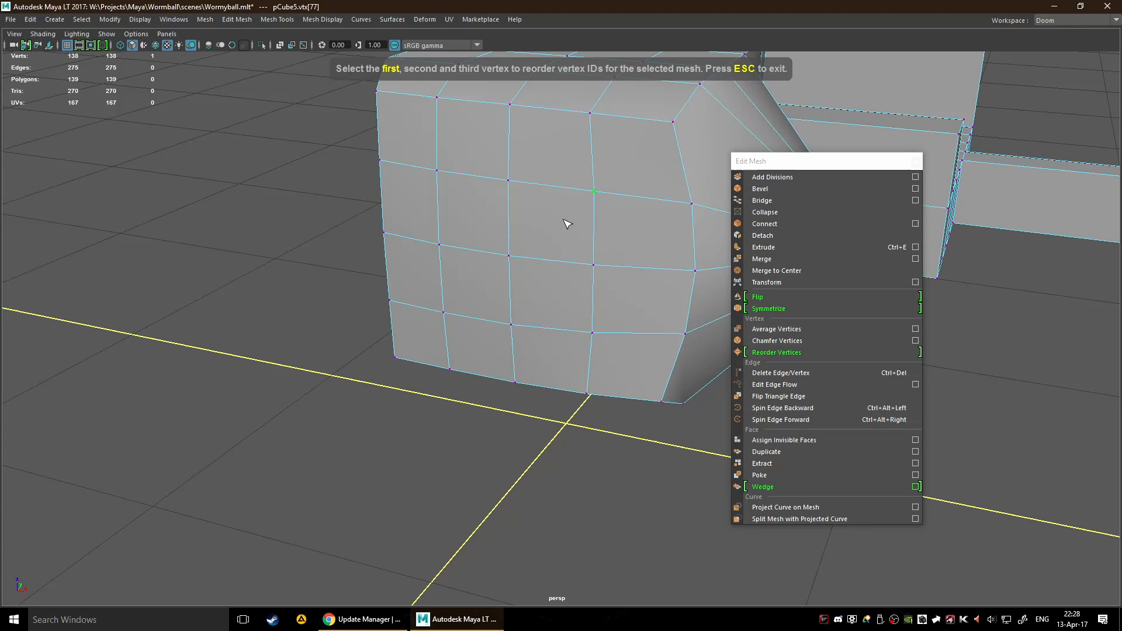
click(509, 182)
click(766, 352)
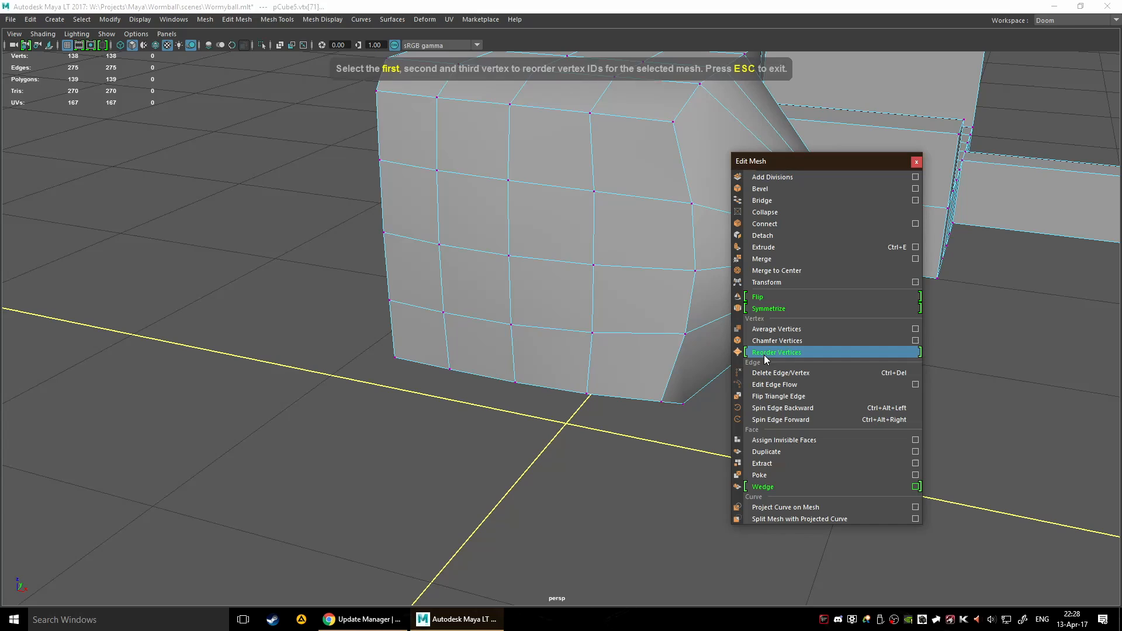
click(514, 275)
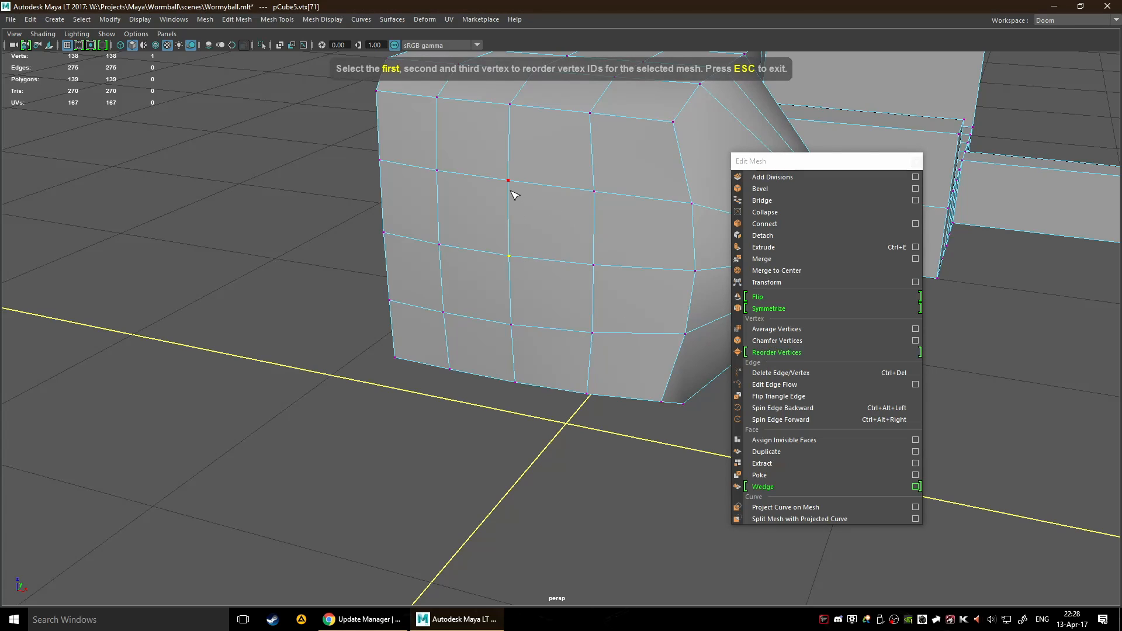
click(785, 352)
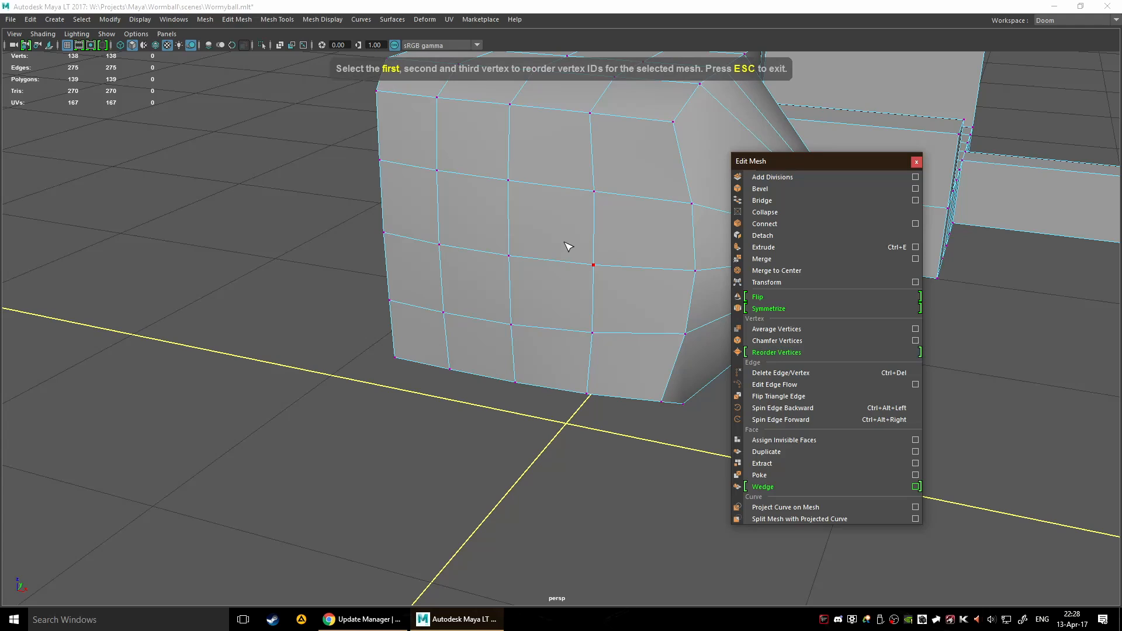
key(Escape)
key(Escape)
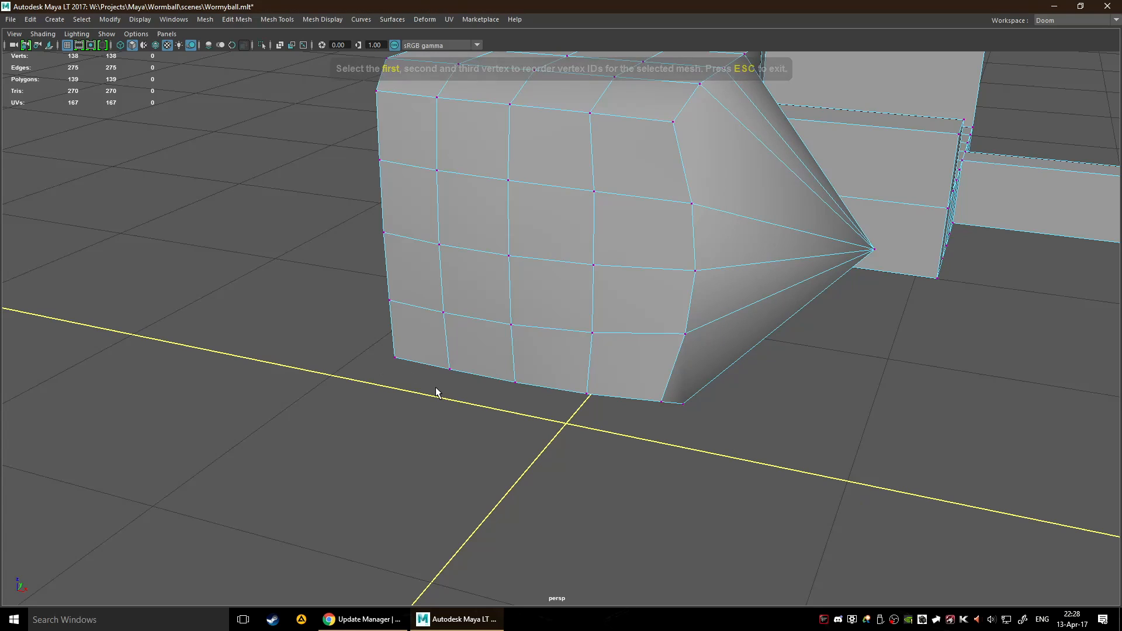
- Reopen the Edit Mesh commands as a floating window beside the cube
key(space)
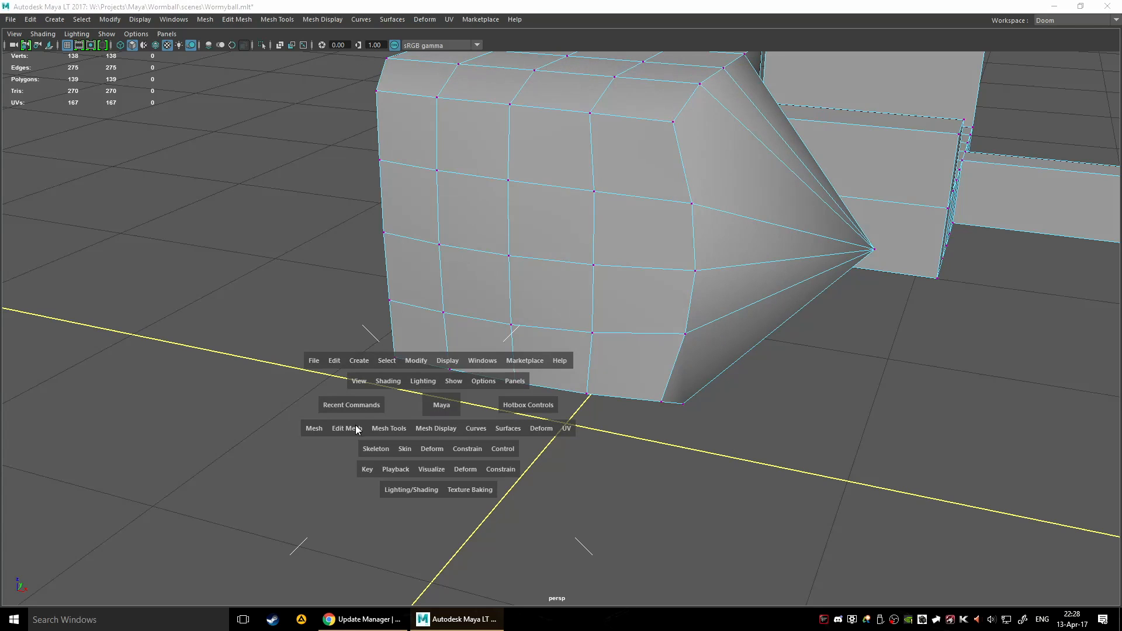
drag(358, 431, 915, 105)
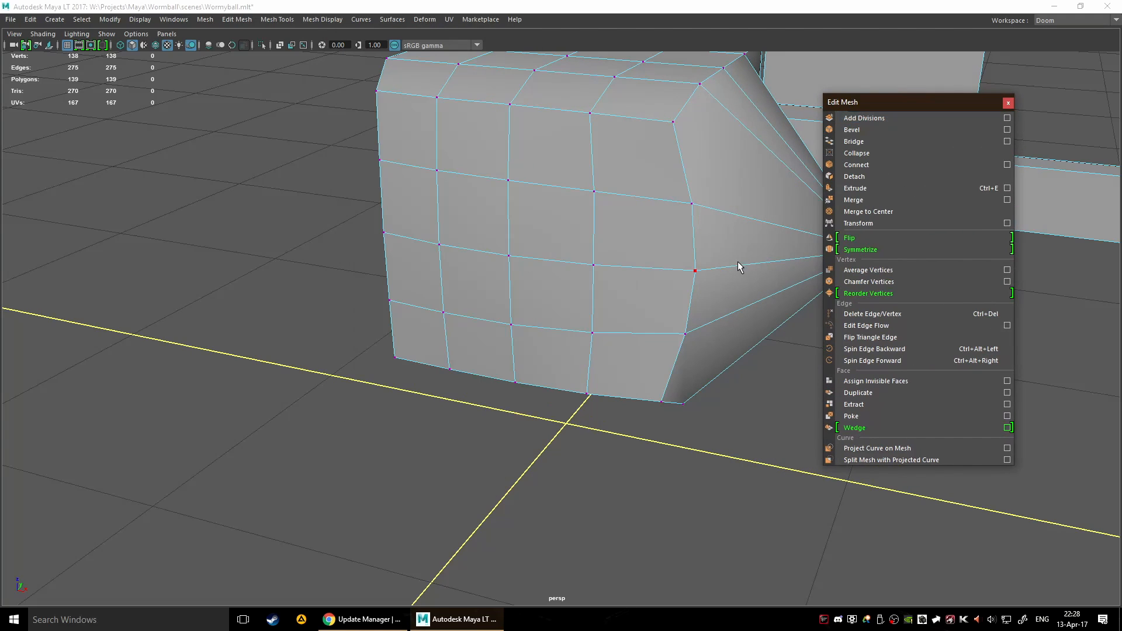
alt+middle_drag(636, 311, 652, 316)
alt+drag(648, 328, 597, 393)
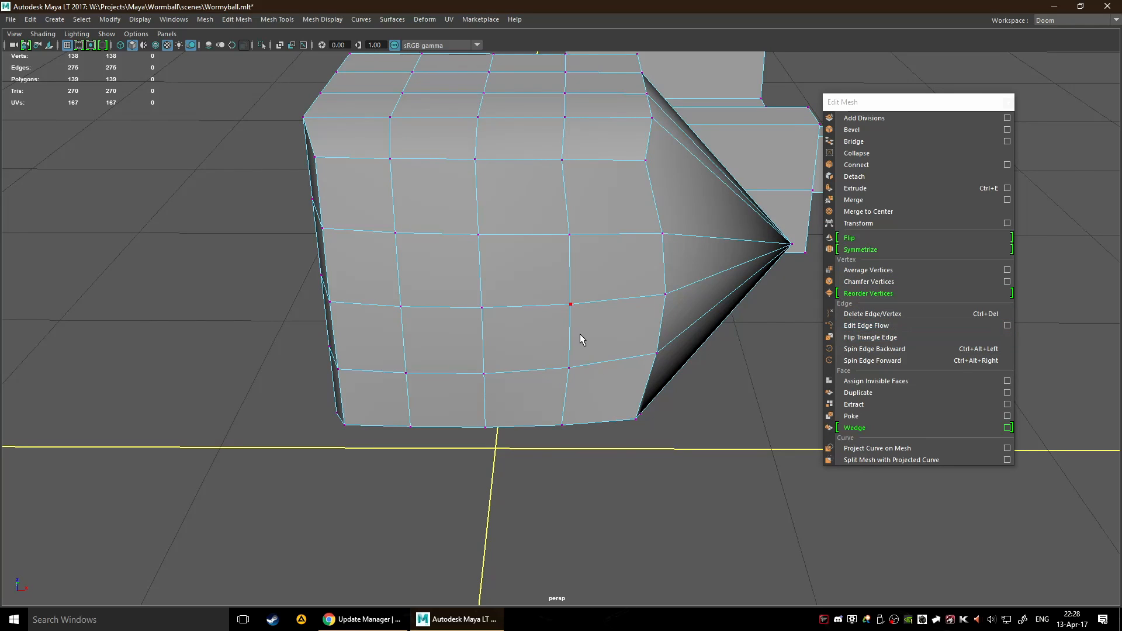
mouse_move(423, 342)
alt+mouse_down()
mouse_move(465, 370)
mouse_move(549, 315)
mouse_move(408, 352)
mouse_move(443, 350)
alt+mouse_up()
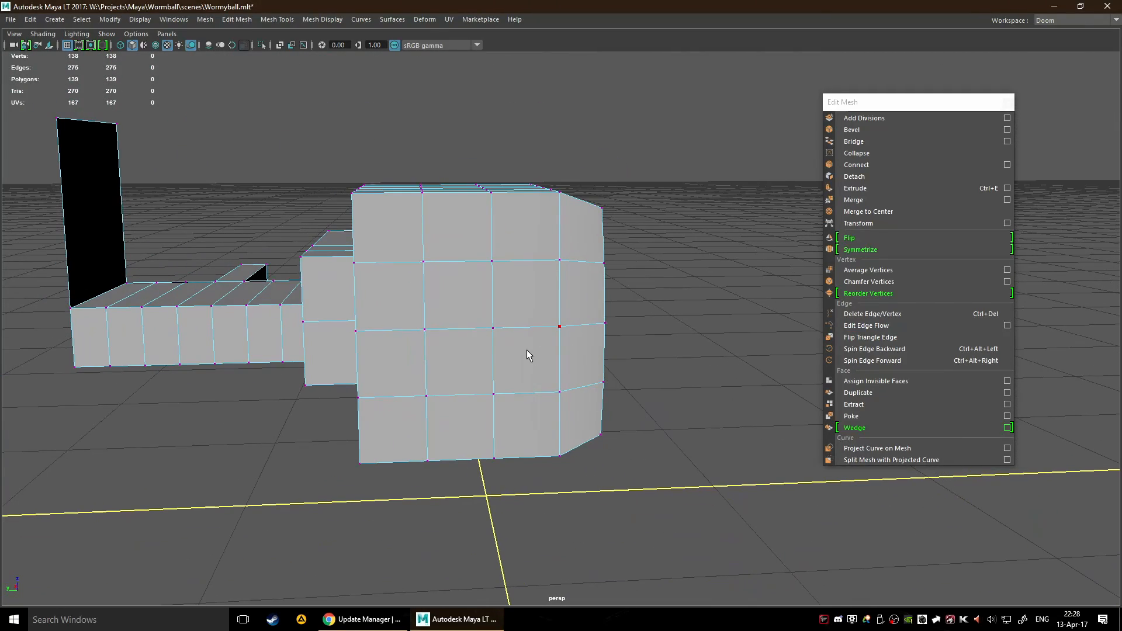
- Apply Edit Edge Flow to the middle horizontal edges running around two adjoining sides of the cube, with Adjust Edge Flow set to 0
key(F10)
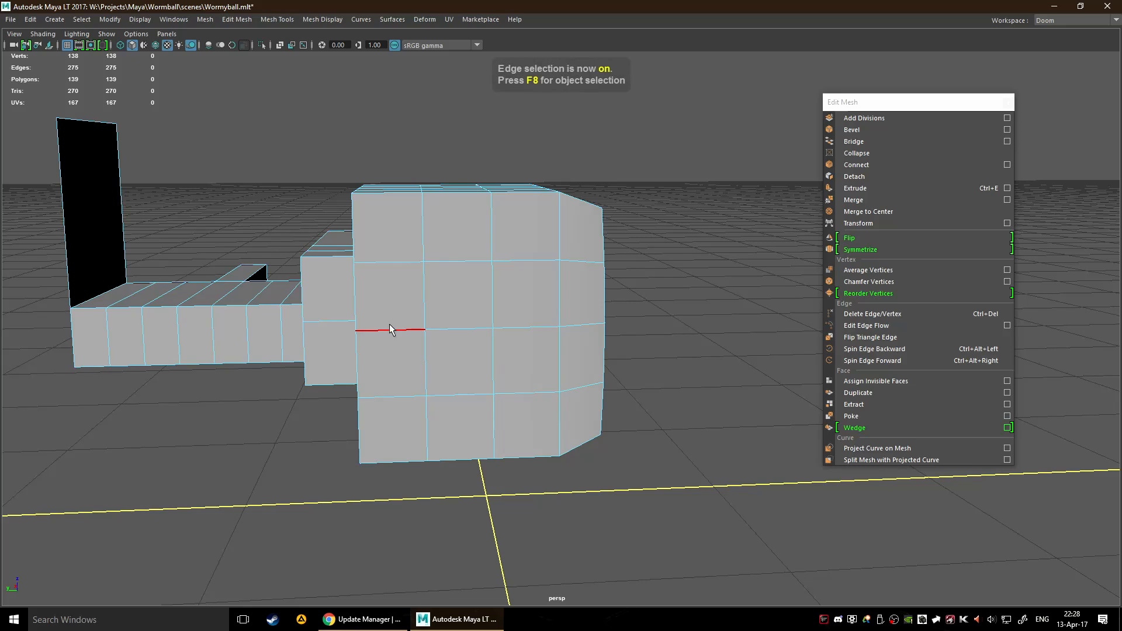
click(448, 344)
shift+click(527, 330)
shift+click(572, 328)
alt+drag(625, 383, 585, 384)
click(893, 327)
alt+drag(648, 342, 476, 318)
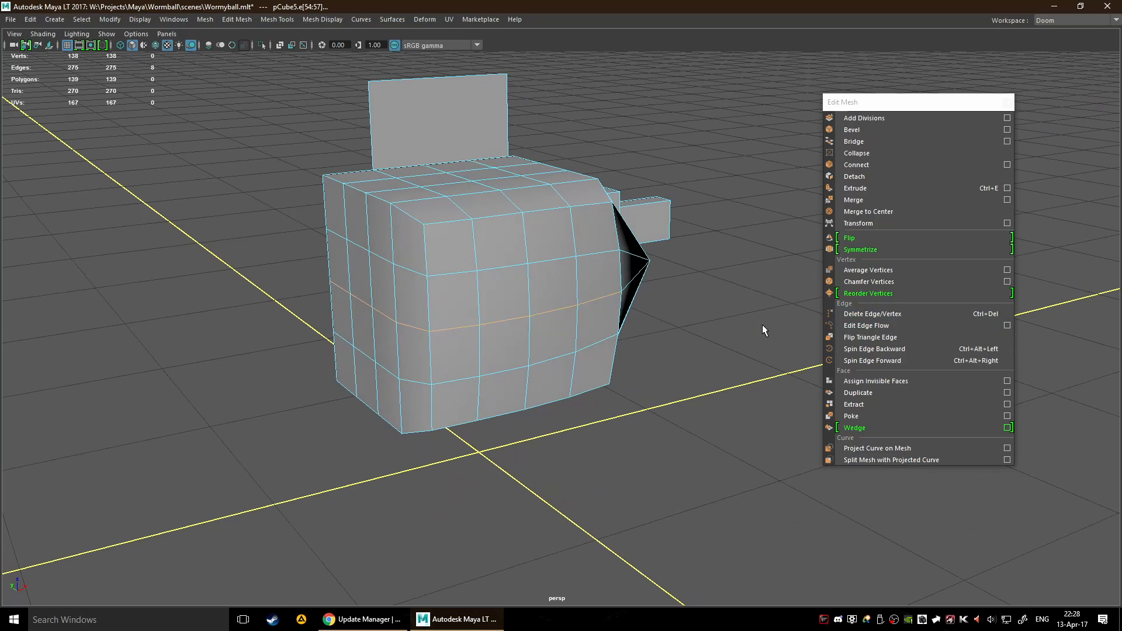
click(855, 327)
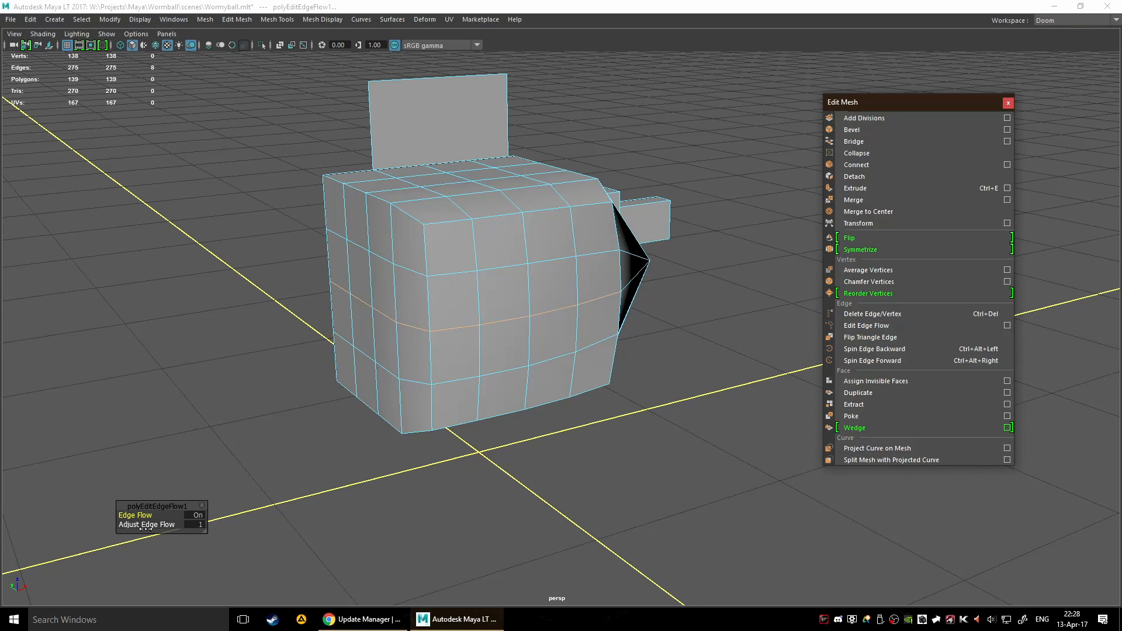
drag(149, 524, 136, 524)
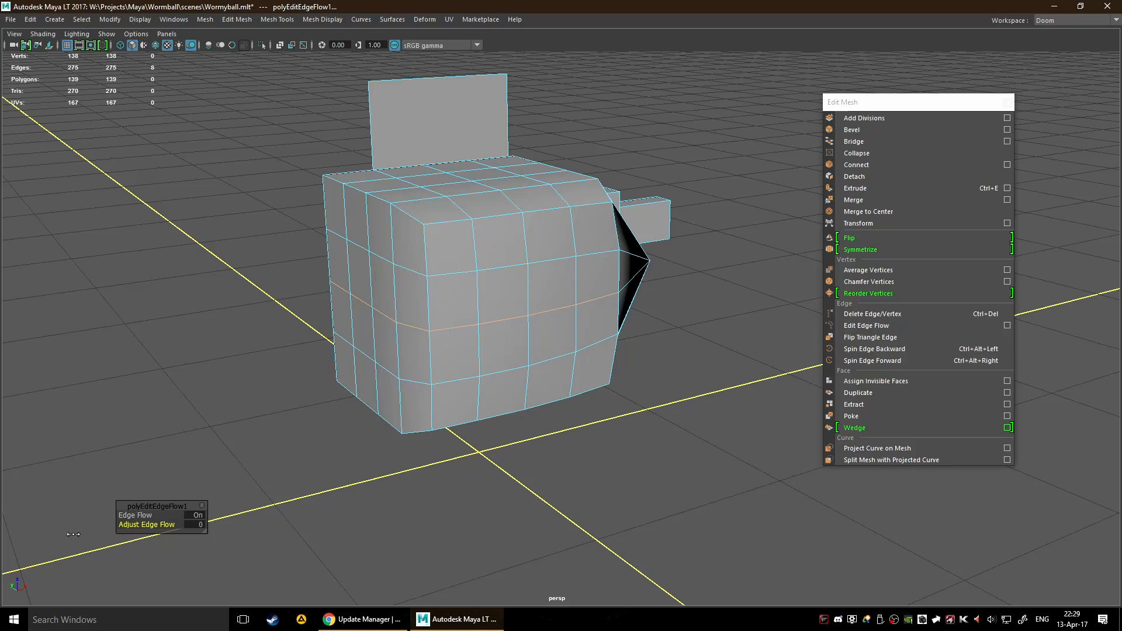
alt+drag(299, 430, 410, 490)
click(393, 401)
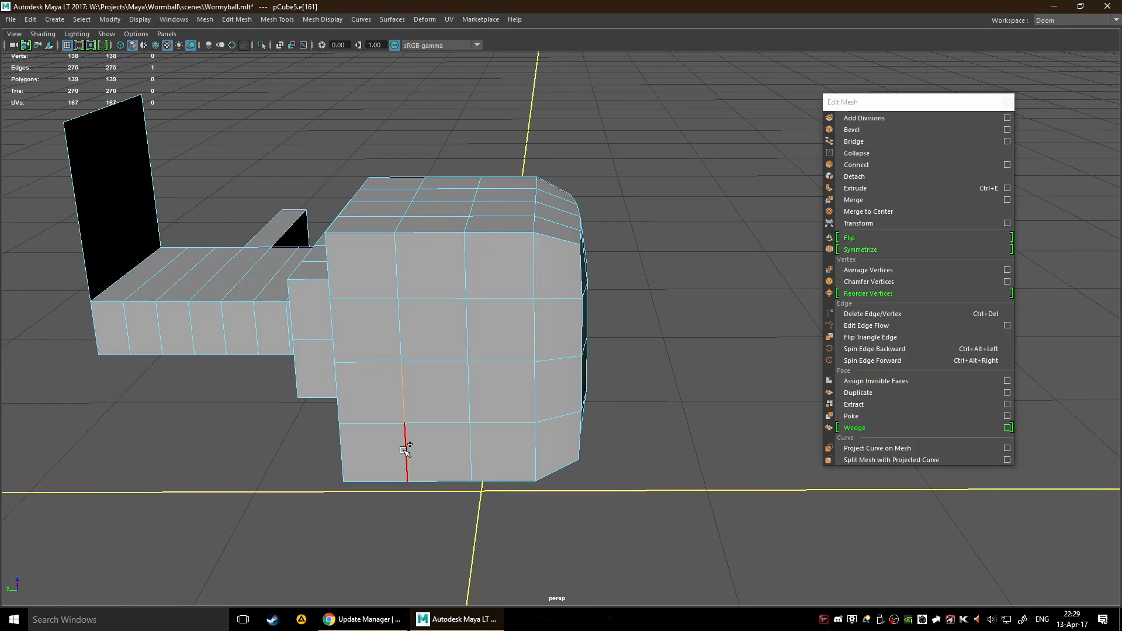
shift+click(408, 451)
shift+click(448, 422)
click(722, 380)
- Apply Edit Edge Flow to the four middle horizontal edges of the rounded side, with Adjust Edge Flow set to 1
alt+drag(722, 380, 467, 342)
click(435, 315)
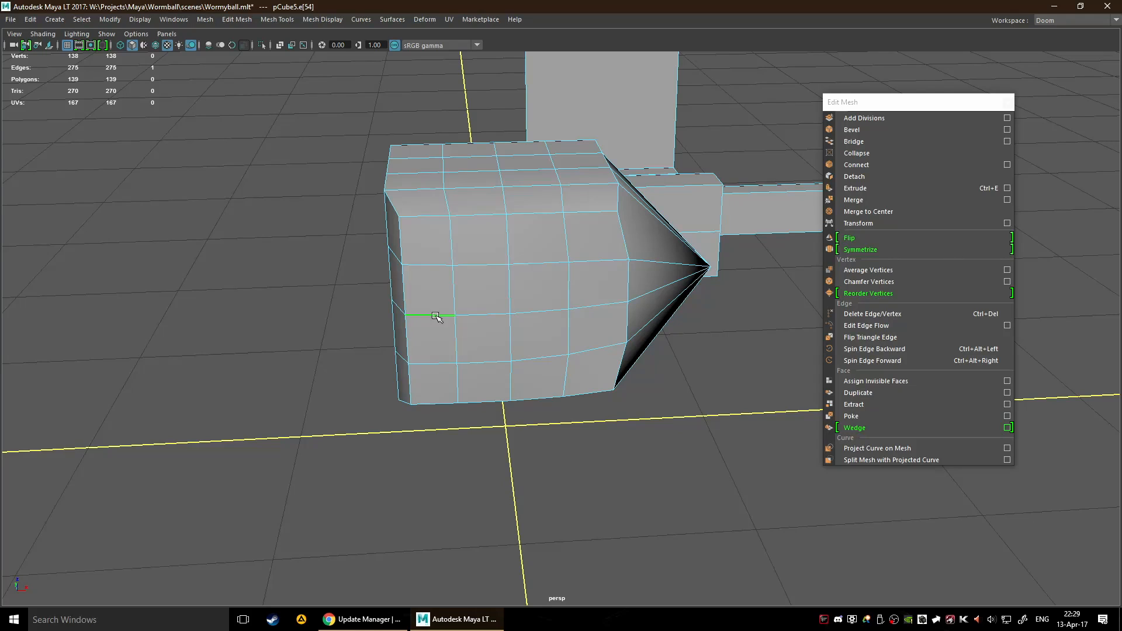
shift+click(496, 313)
shift+click(539, 312)
shift+click(599, 305)
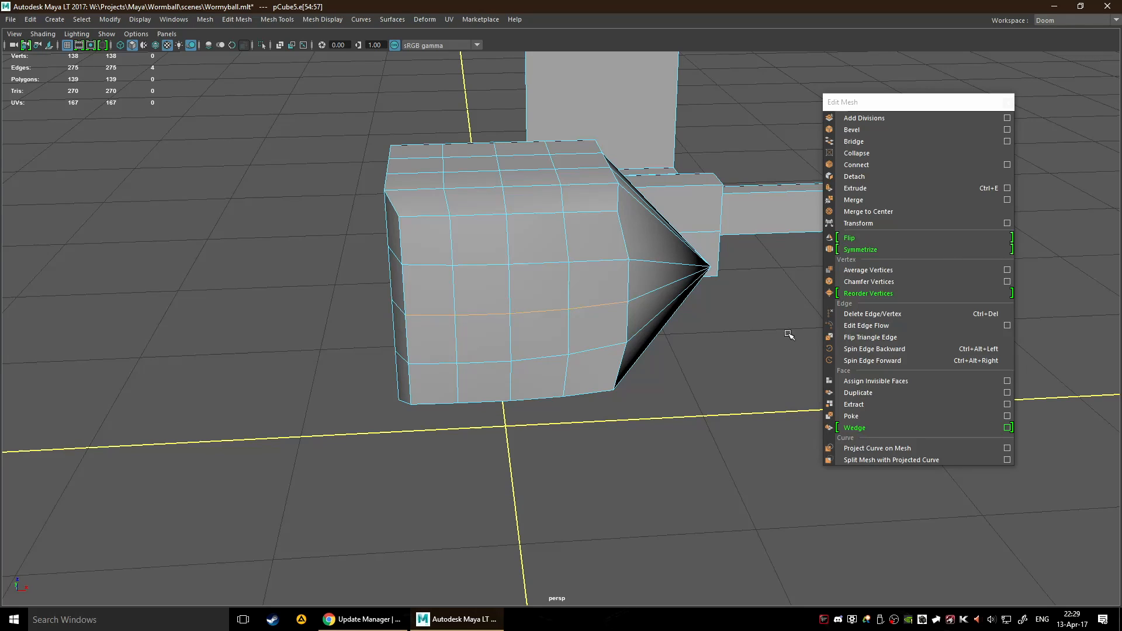
click(872, 326)
alt+drag(648, 410, 743, 414)
drag(151, 526, 146, 525)
drag(79, 529, 165, 533)
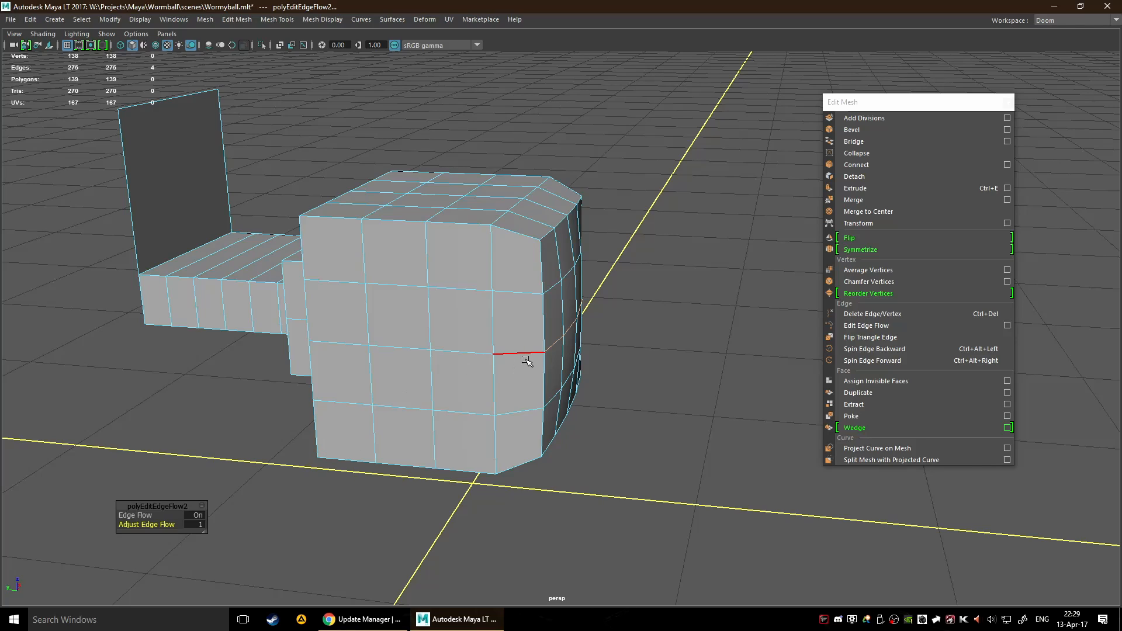
- Apply Edit Edge Flow to four middle edges crossing the corner between flat and rounded sides, set Adjust Edge Flow to 0 and inspect the shape
click(494, 353)
shift+click(534, 351)
shift+click(563, 344)
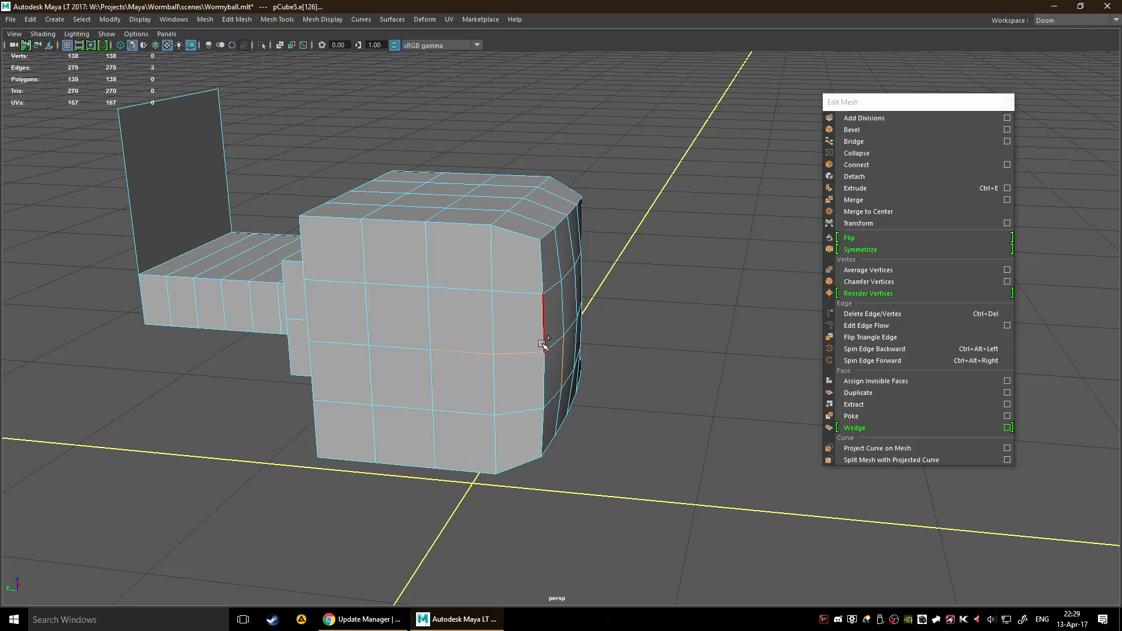
shift+click(563, 350)
shift+click(555, 344)
shift+click(578, 339)
click(850, 329)
click(850, 329)
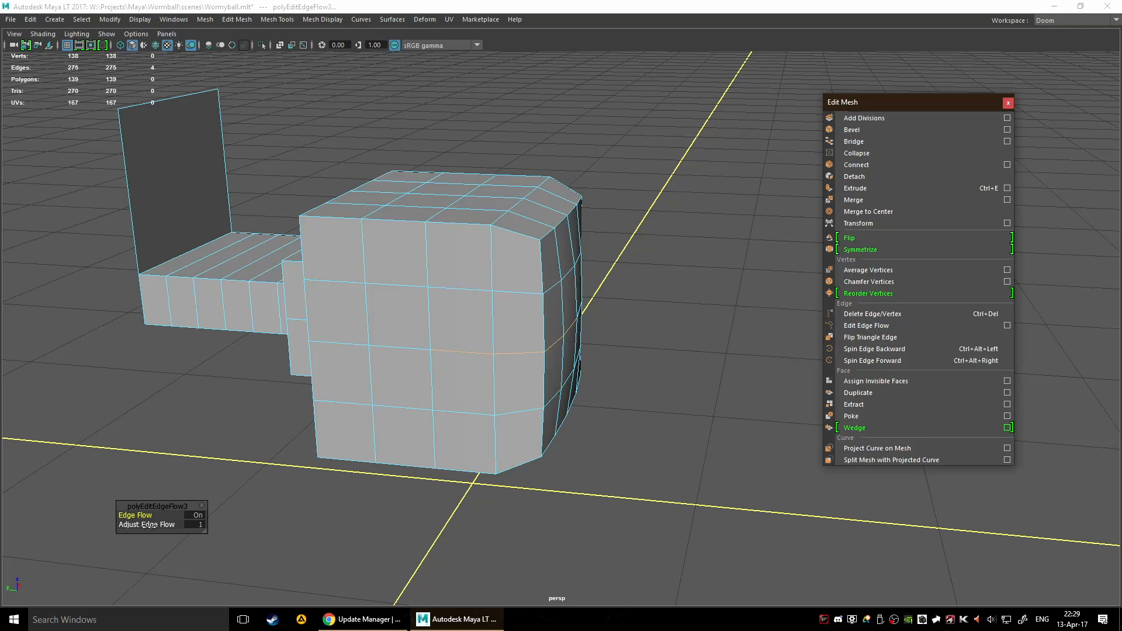
mouse_move(100, 527)
mouse_down()
mouse_move(193, 528)
mouse_move(111, 524)
mouse_up()
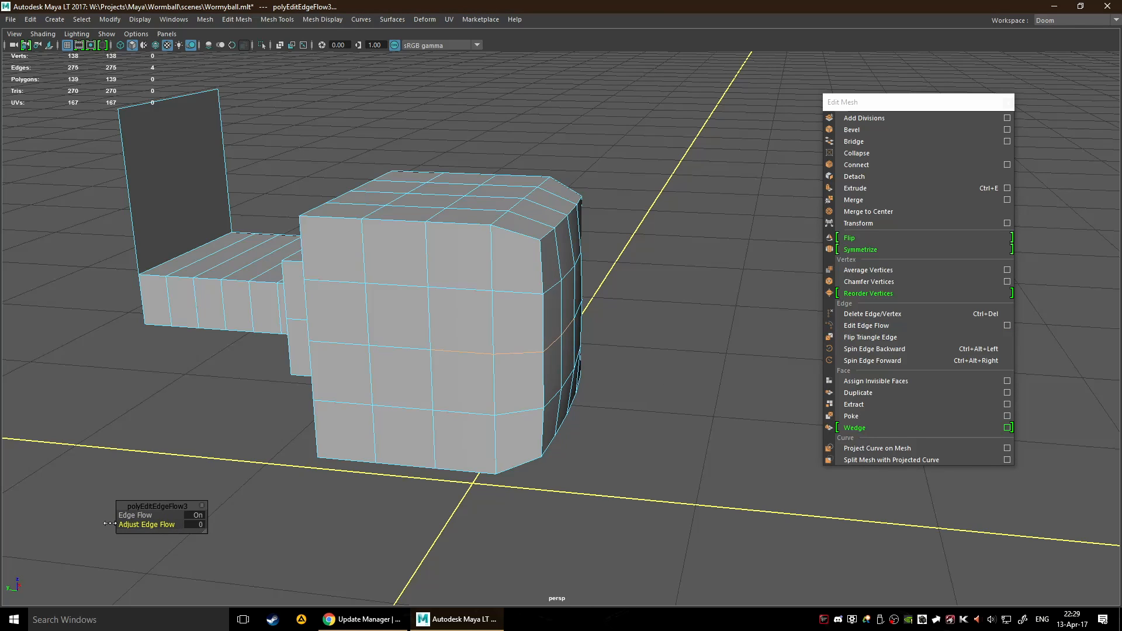
alt+drag(552, 464, 585, 471)
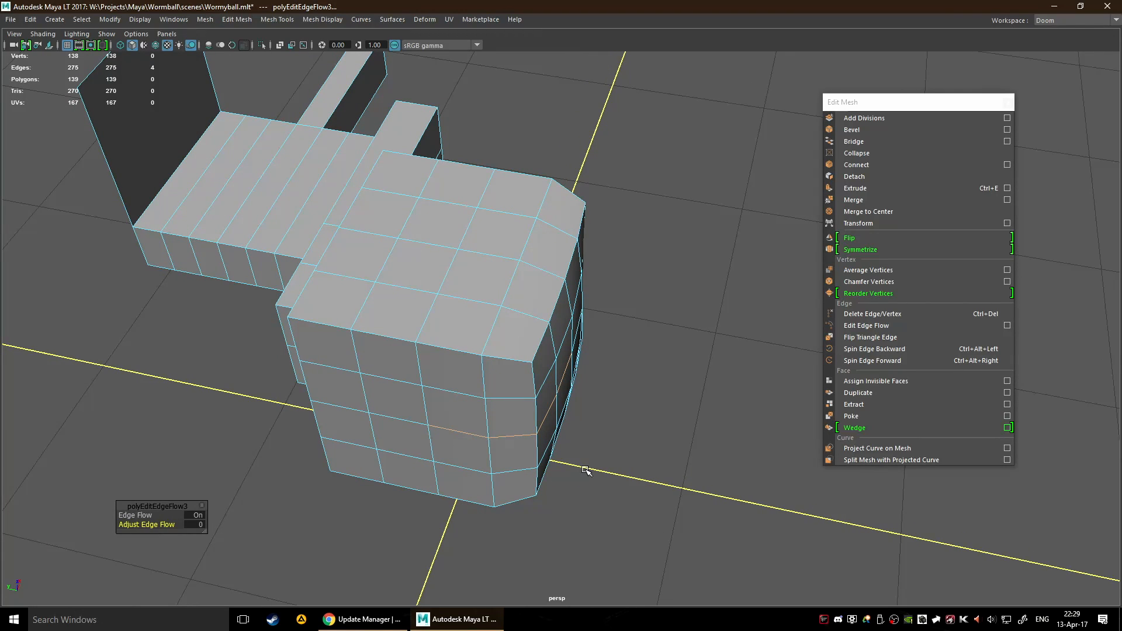
alt+drag(581, 469, 657, 387)
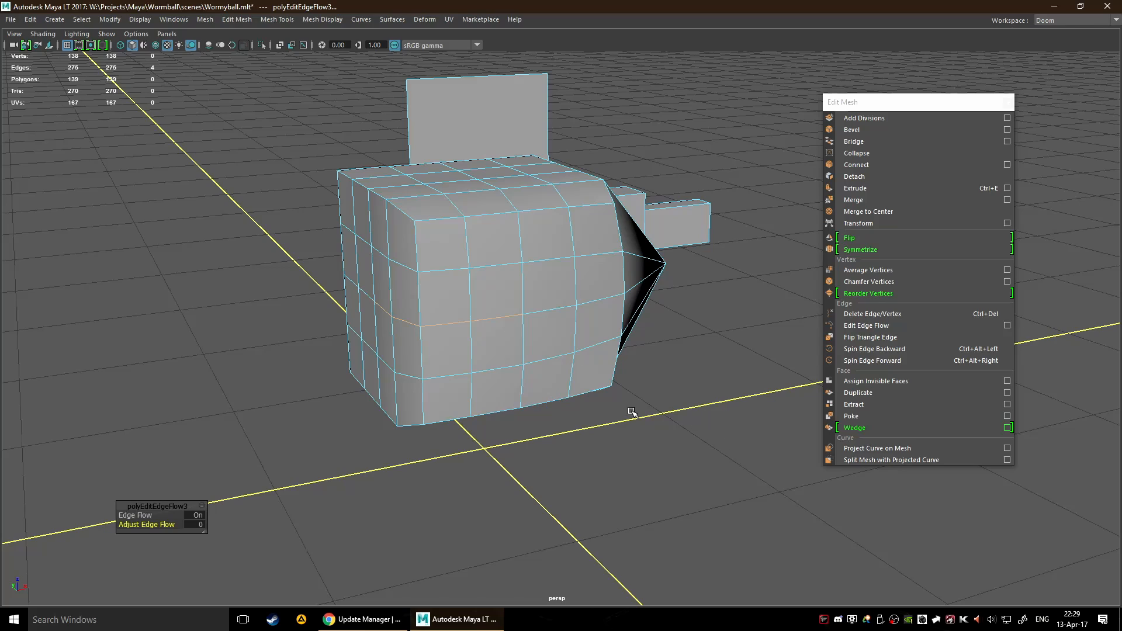
- Spin backward a single middle-row edge on the cube's rounded side
click(491, 320)
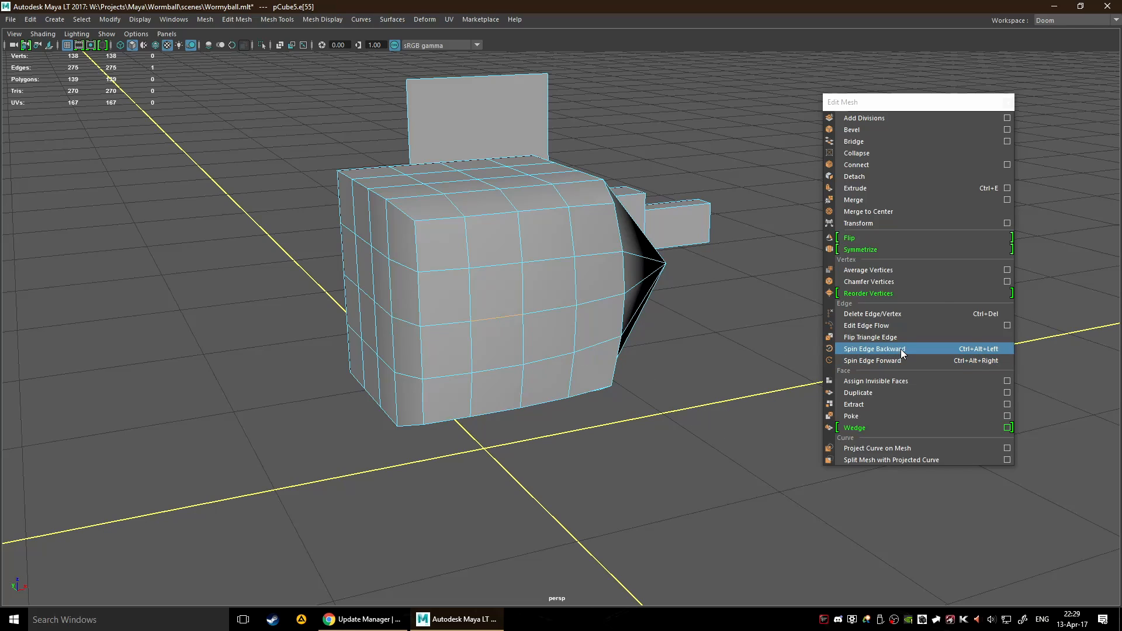
click(898, 350)
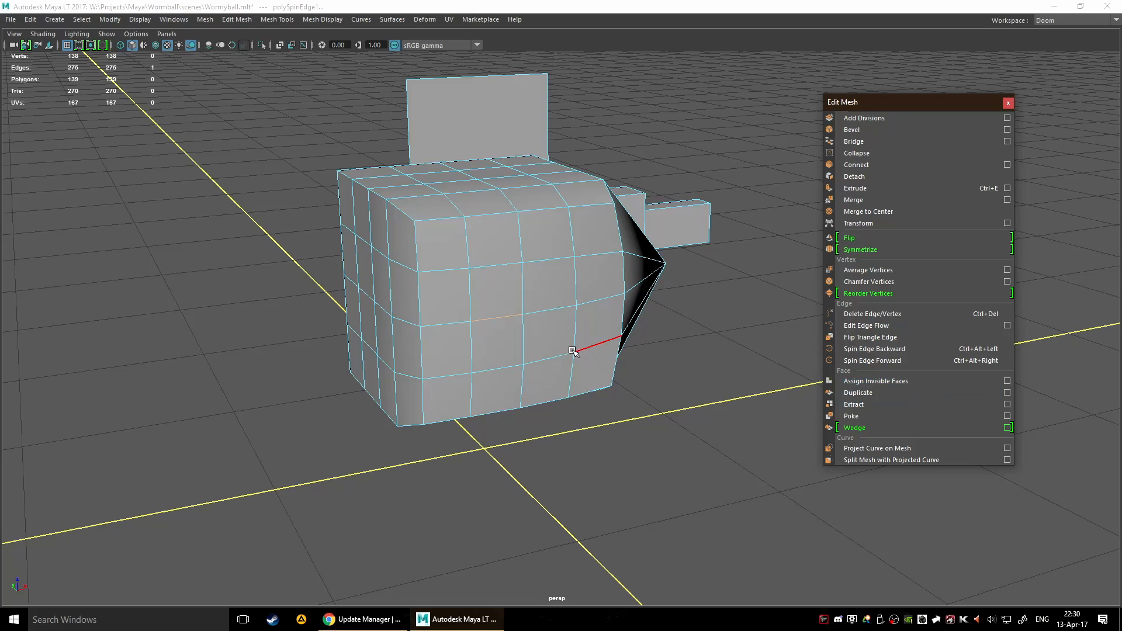
- Duplicate one face near the middle of the cube's rounded side and offset the copy outward with Local Translate Z 0.242
key(F11)
click(497, 285)
click(861, 395)
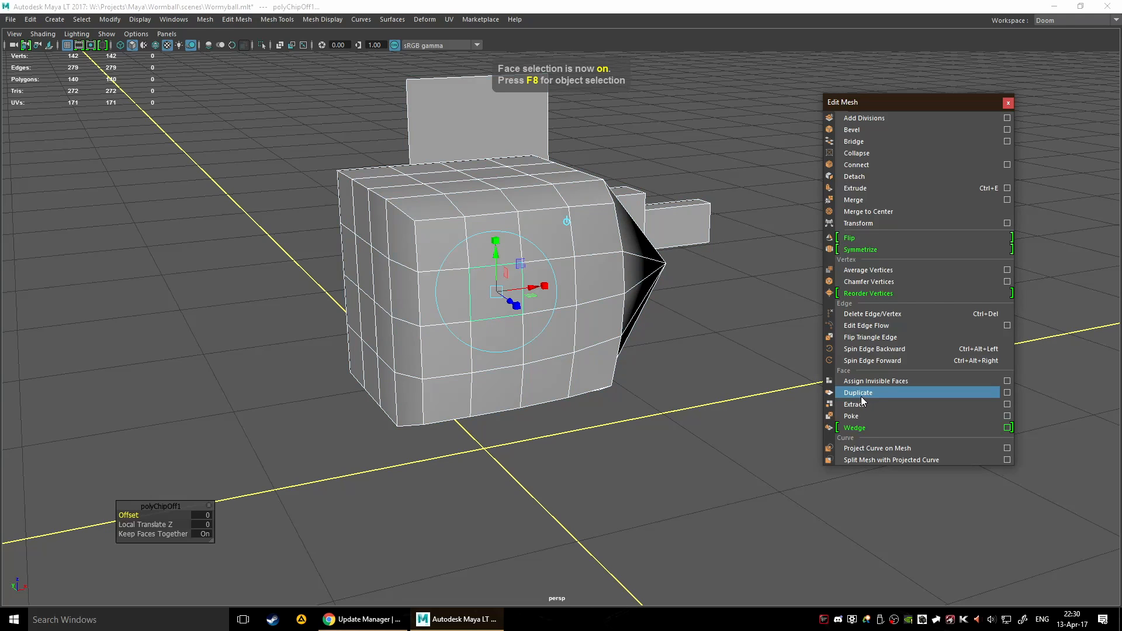
alt+drag(522, 428, 576, 426)
drag(583, 305, 630, 311)
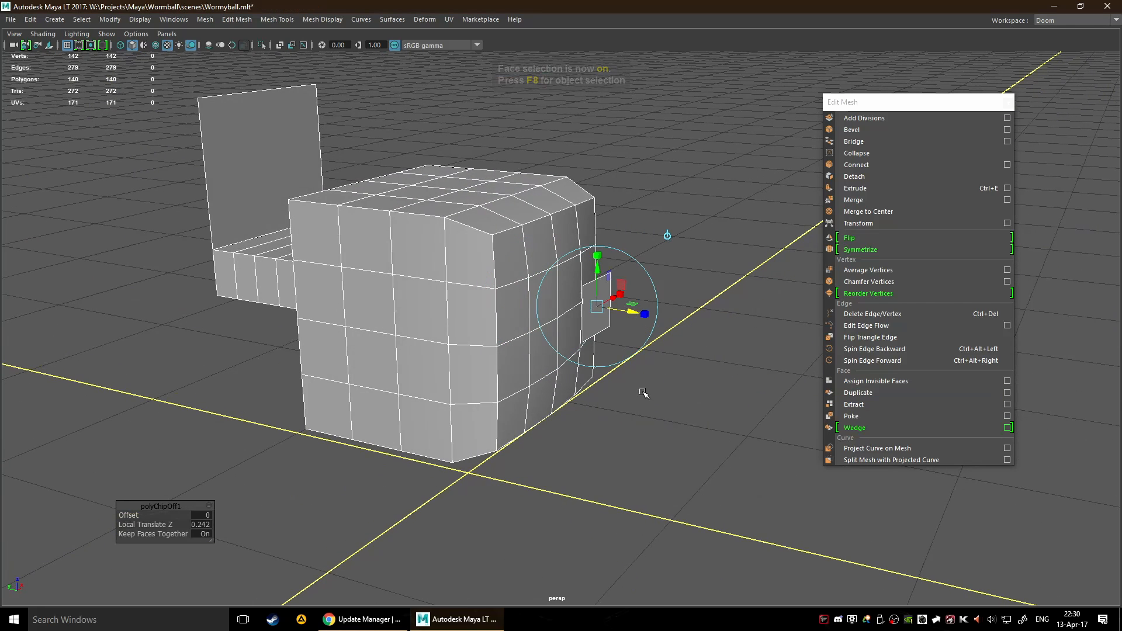
- Scale down the duplicated face floating in front of the cube's rounded side
alt+drag(644, 393, 579, 419)
drag(557, 320, 620, 351)
alt+drag(586, 442, 687, 444)
alt+drag(695, 383, 593, 384)
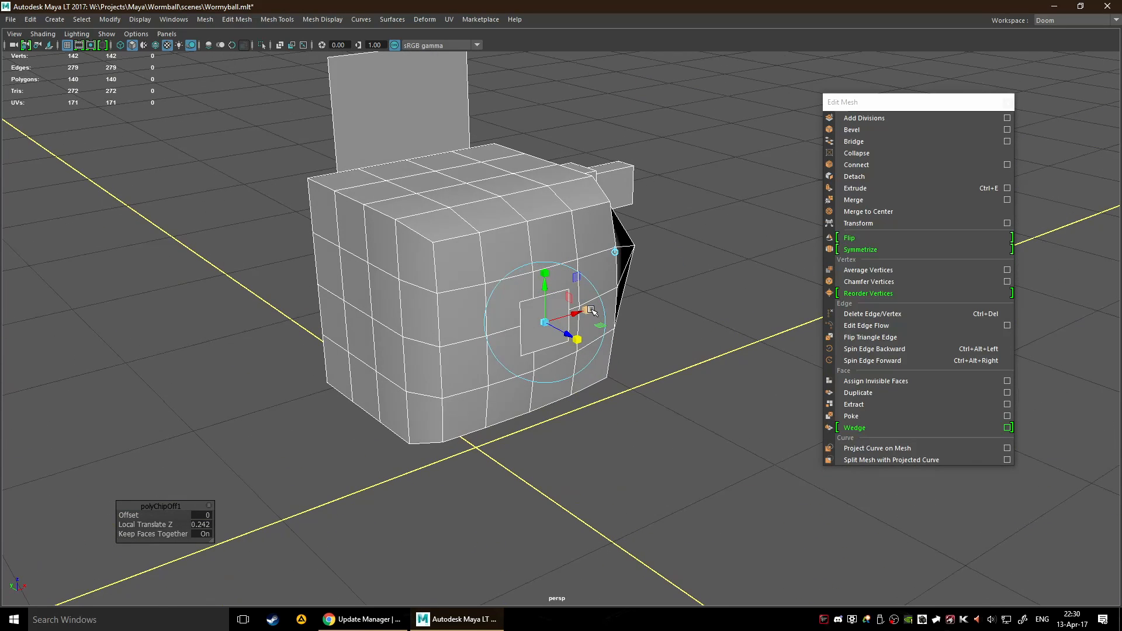
drag(587, 311, 569, 314)
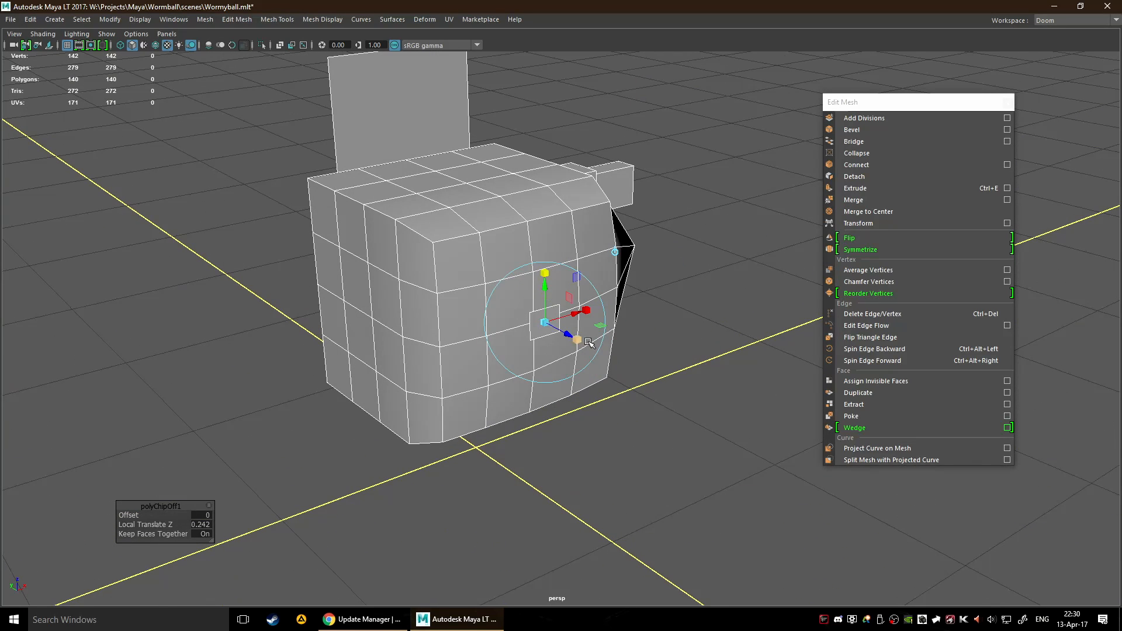
- Select the duplicated face as a separate object and delete it
click(614, 426)
click(550, 329)
alt+drag(630, 416, 690, 412)
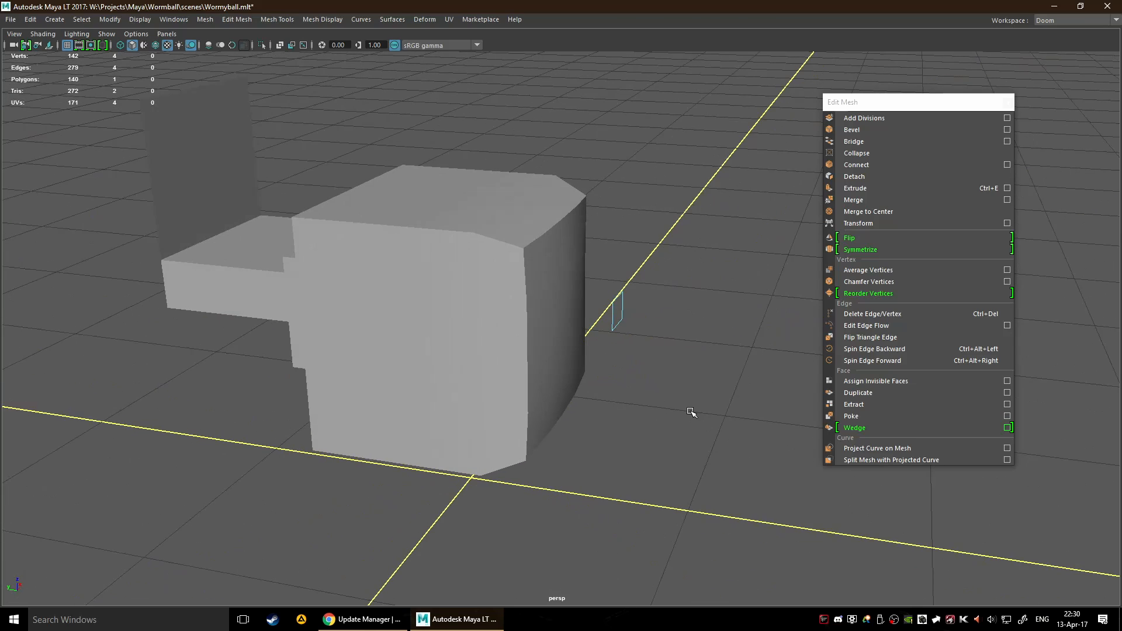
key(F8)
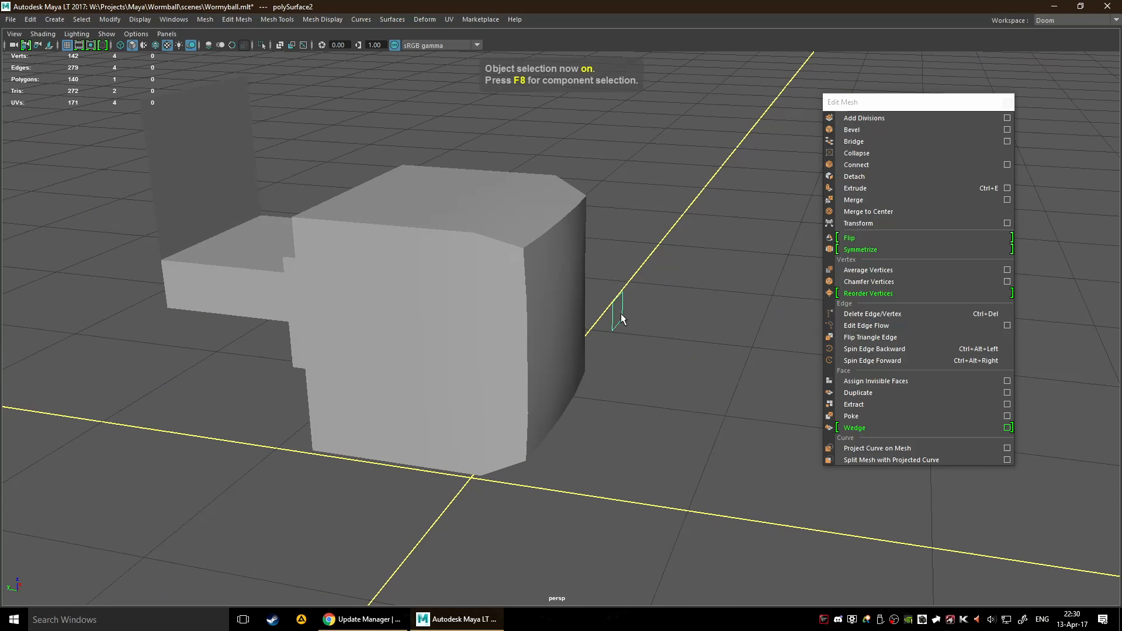
key(Delete)
- Poke a single inner face in the second row from the bottom on the cube's flat side
key(F8)
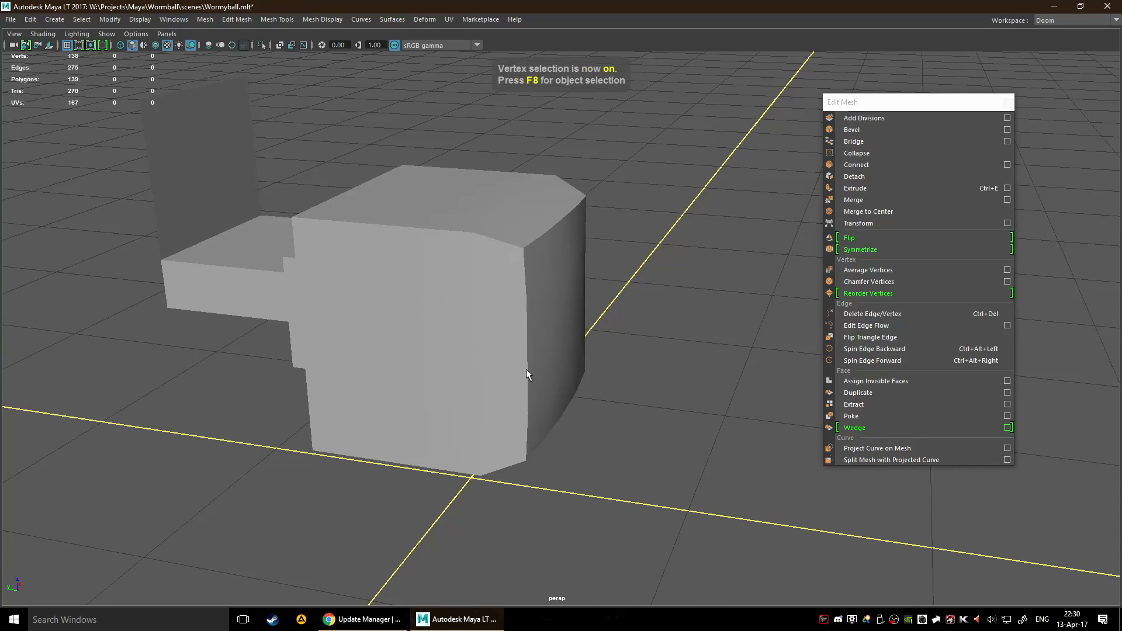
click(526, 370)
alt+drag(577, 422, 592, 420)
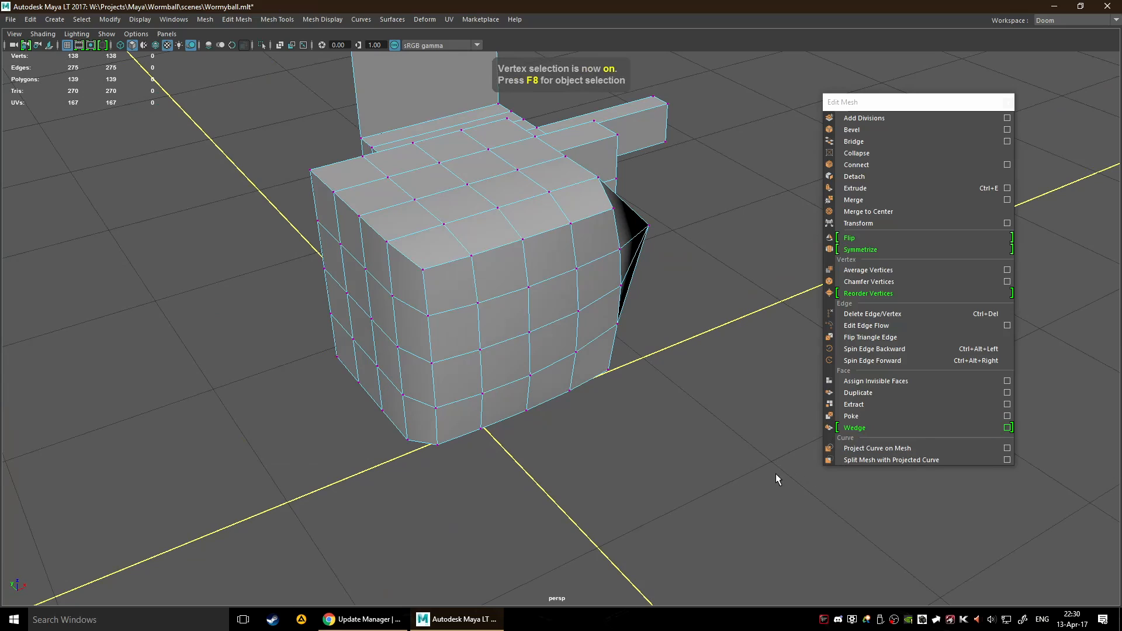
alt+drag(816, 410, 765, 360)
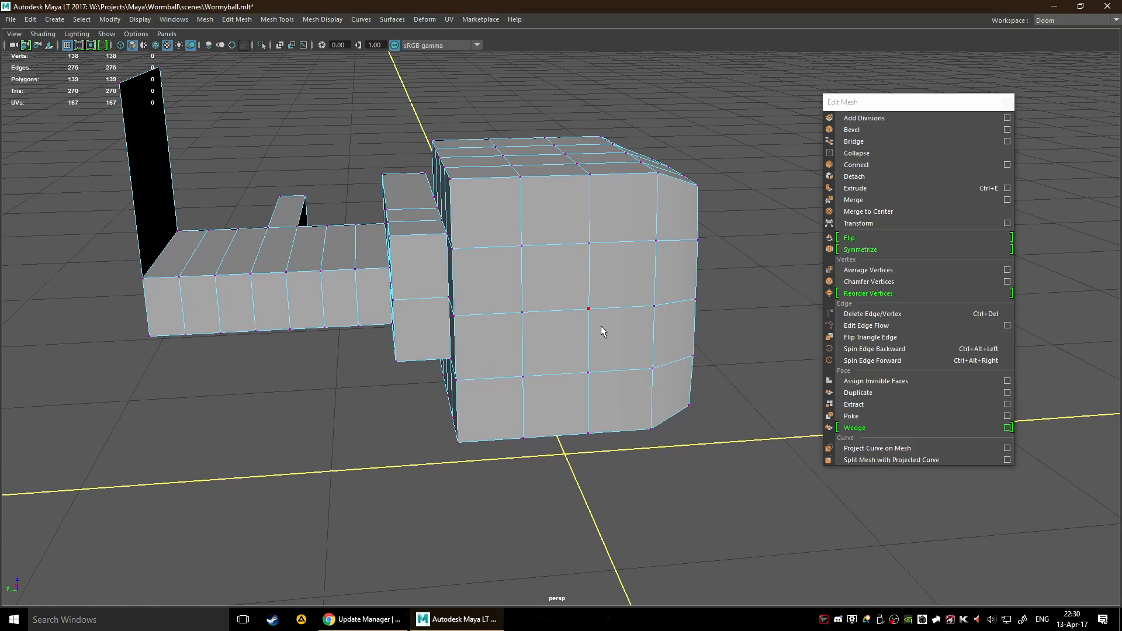
key(F11)
click(542, 328)
key(f)
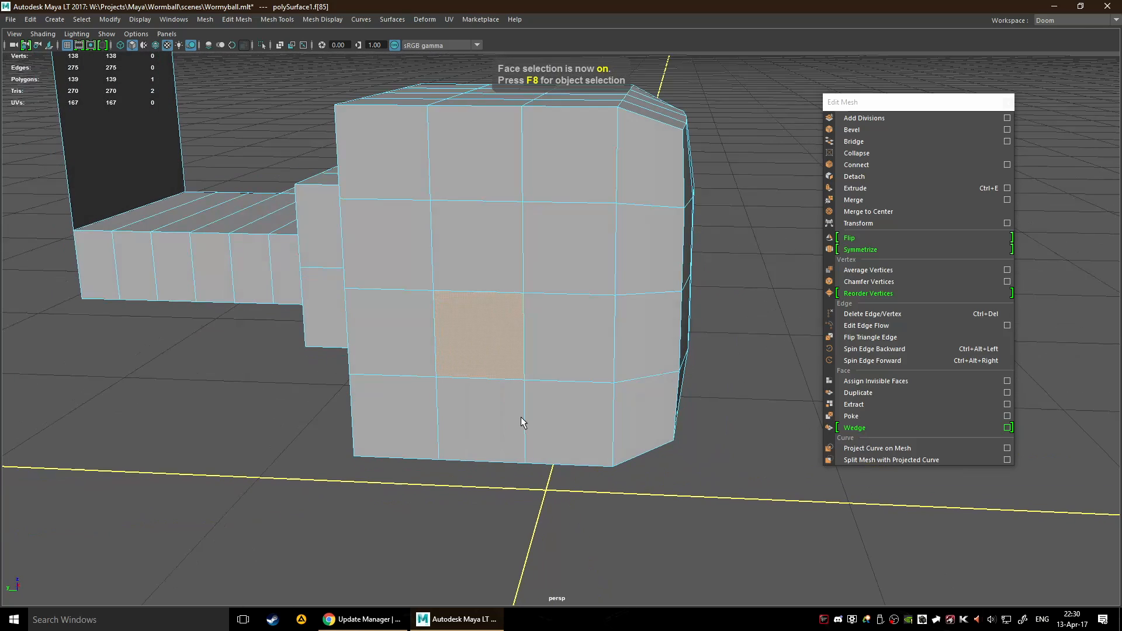
click(851, 417)
- Pull the poked face's centre point outward from the cube's flat side
scroll(574, 433, up, 2)
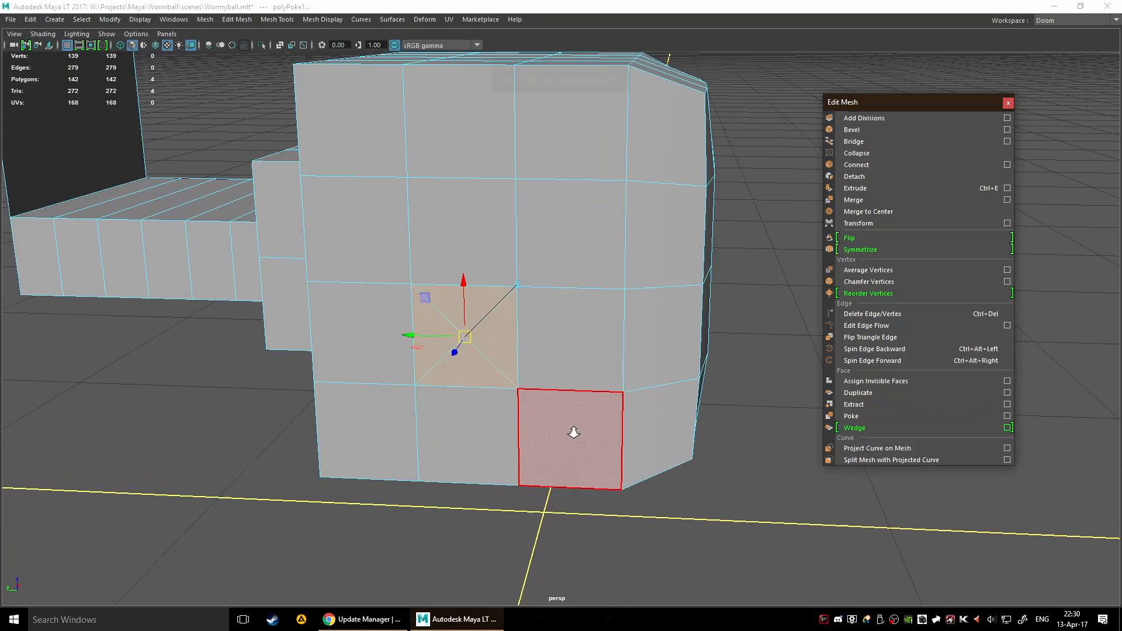
key(f)
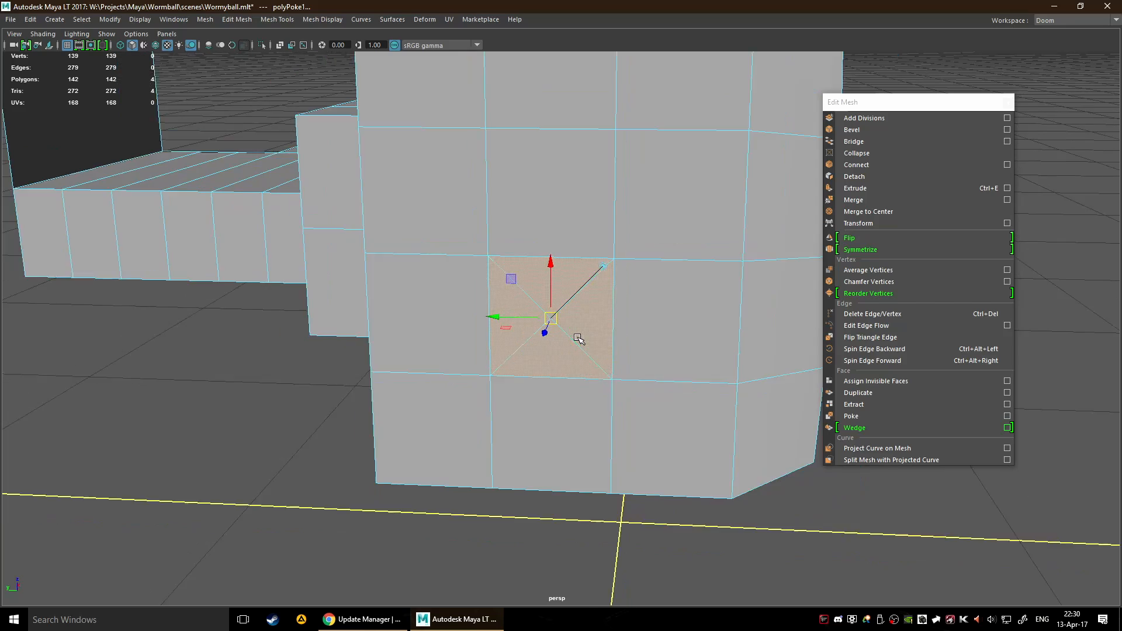
alt+drag(580, 347, 541, 275)
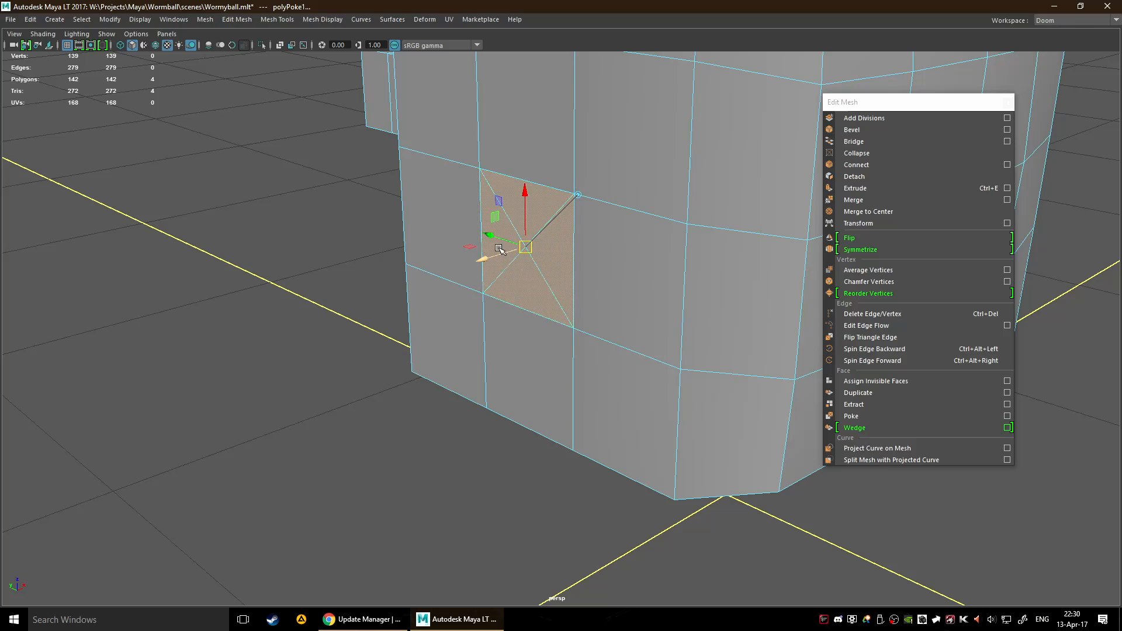
drag(494, 257, 426, 363)
alt+drag(388, 401, 608, 369)
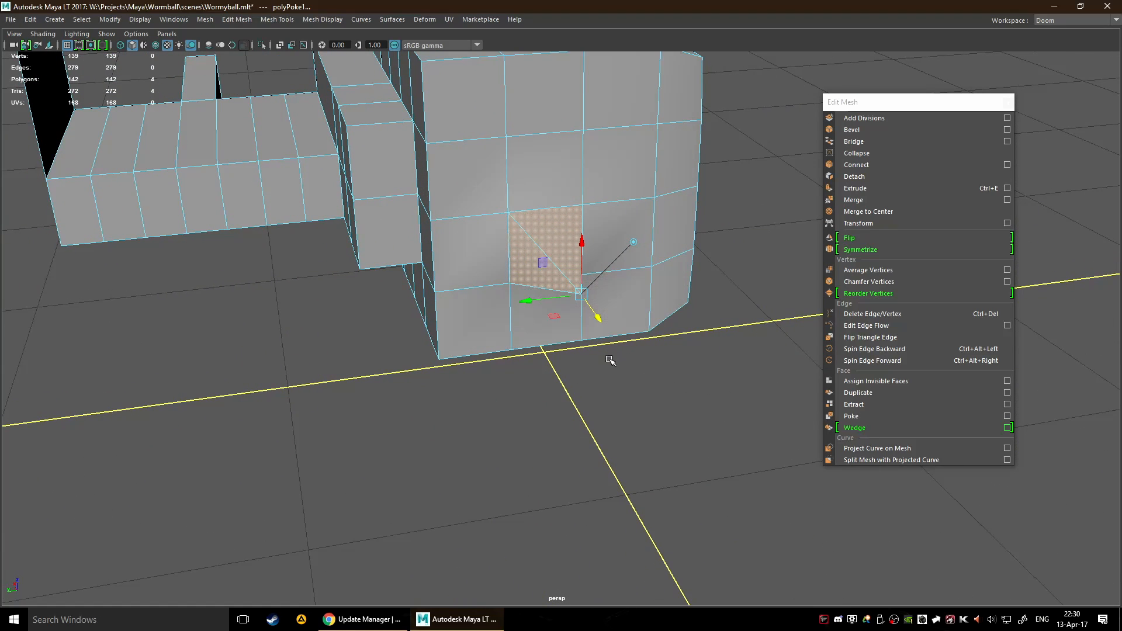
- Try to delete the poked faces, undo it, and pick out the poke's raised centre vertex
key(Delete)
key(ctrl+z)
click(608, 363)
key(F8)
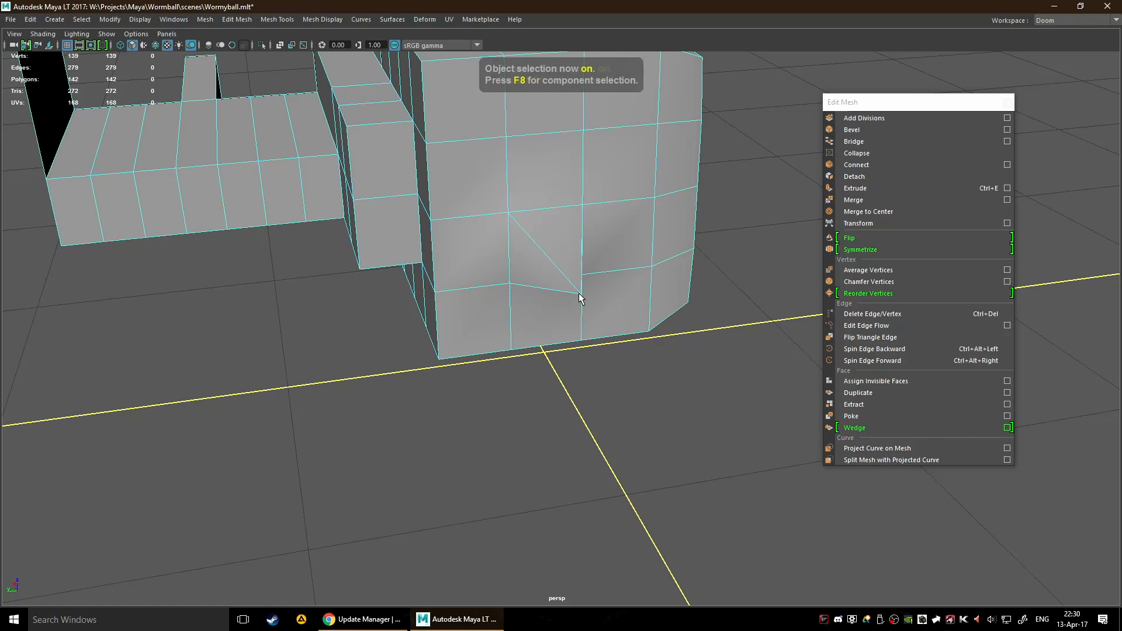
key(F8)
click(582, 295)
alt+drag(634, 412, 621, 390)
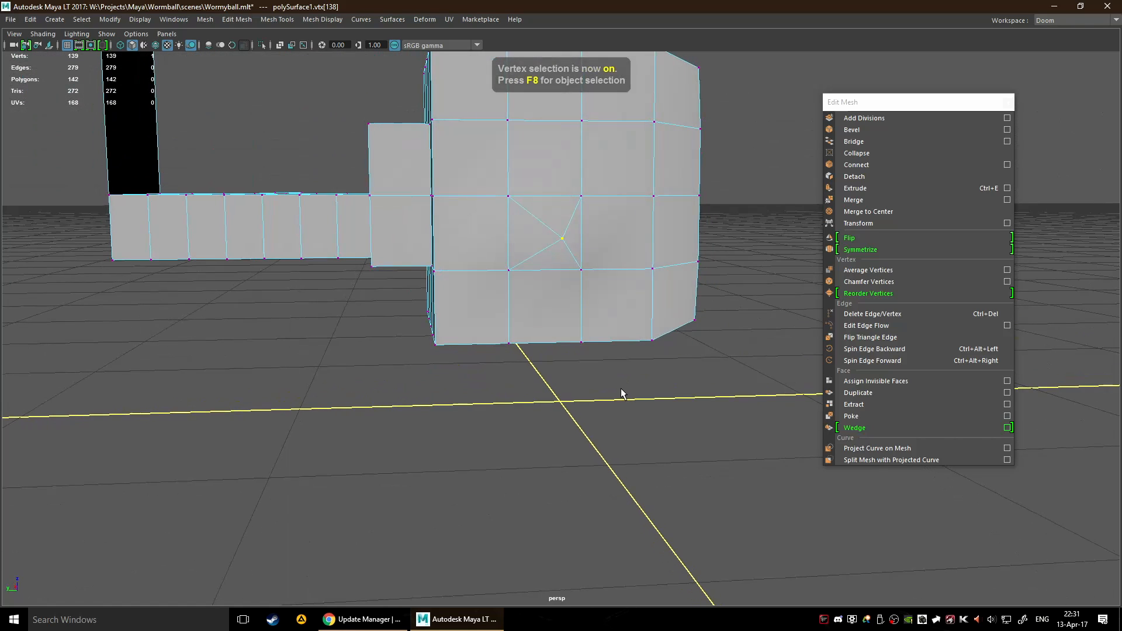
click(622, 389)
click(560, 239)
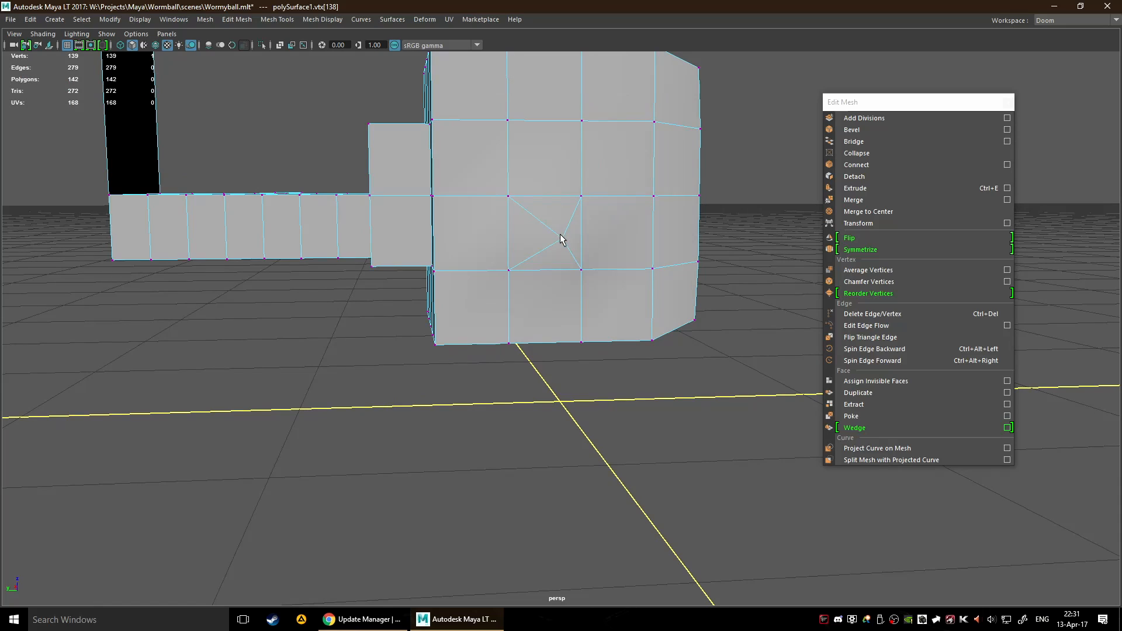
click(644, 389)
- Delete the four edges radiating from the poke's centre to restore the single quad face
scroll(644, 389, up, 4)
key(F11)
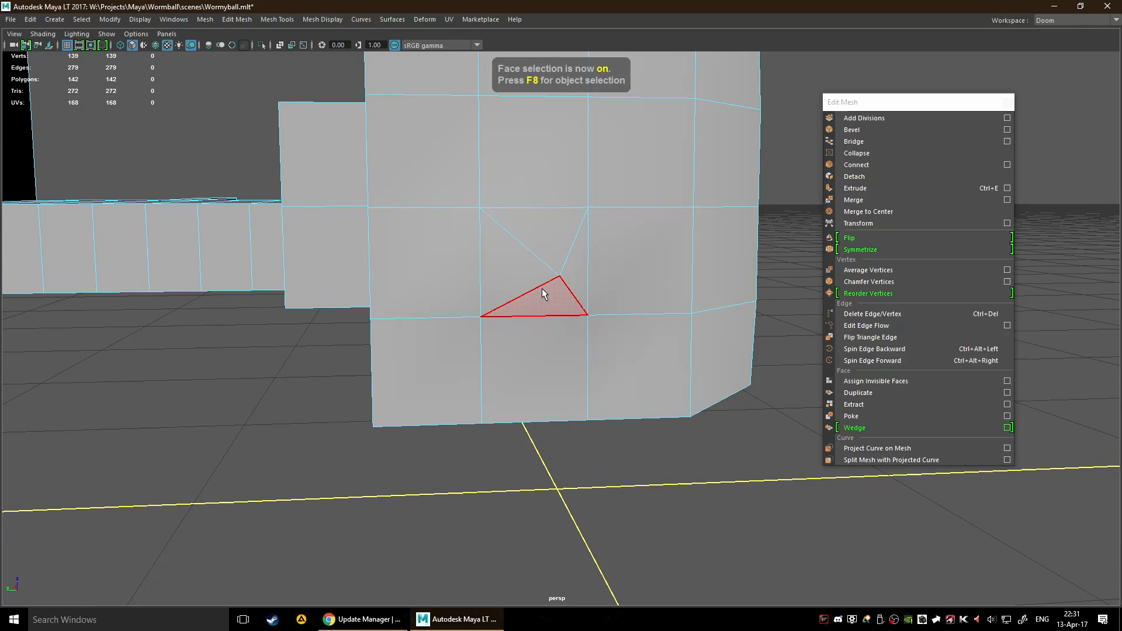
key(F10)
mouse_move(544, 242)
mouse_down()
mouse_move(571, 288)
mouse_move(567, 305)
mouse_up()
key(ctrl+Delete)
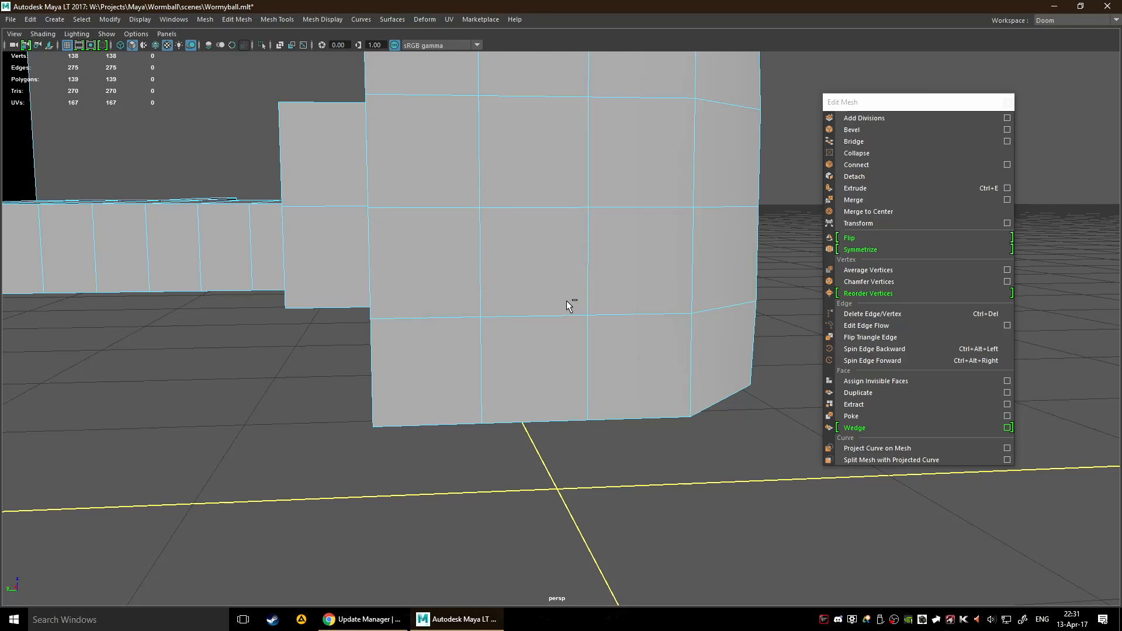
alt+drag(567, 300, 643, 351)
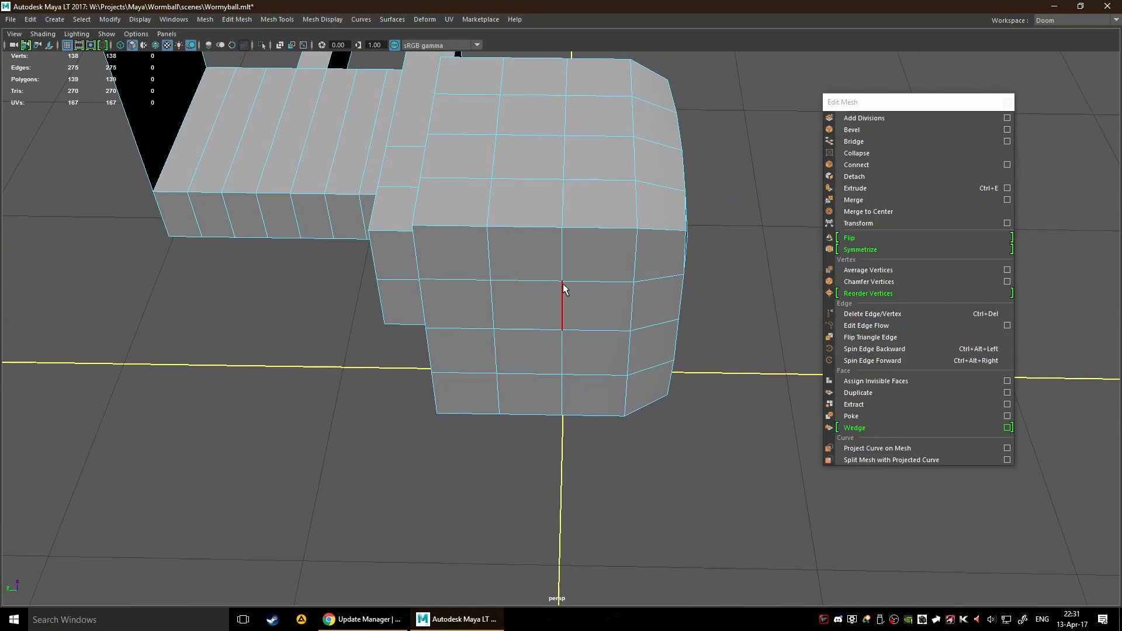
click(458, 232)
shift+click(550, 230)
shift+click(602, 230)
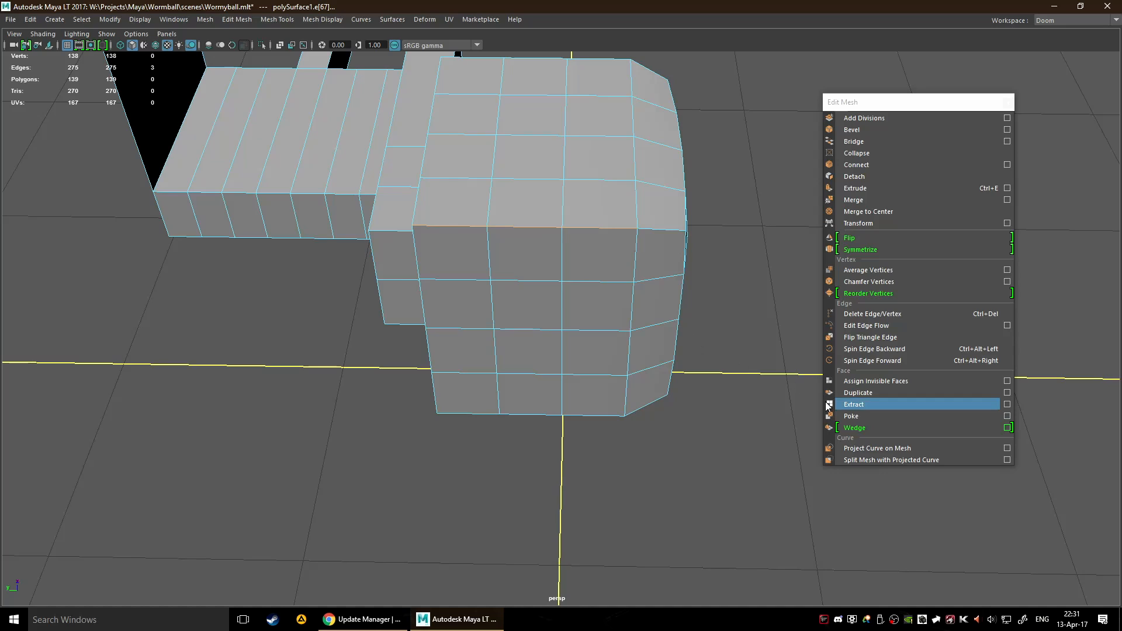
- Select the three adjoining top faces that border the upper edge of the cube's flat side
key(F11)
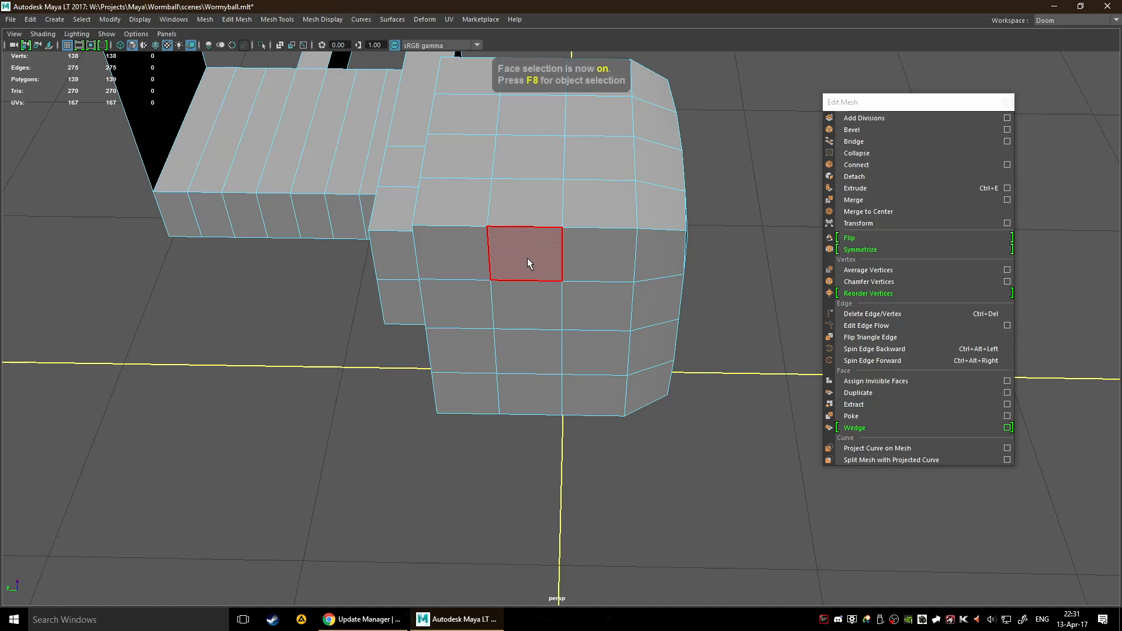
click(526, 234)
click(528, 218)
alt+drag(745, 319, 671, 337)
shift+click(449, 183)
shift+click(585, 199)
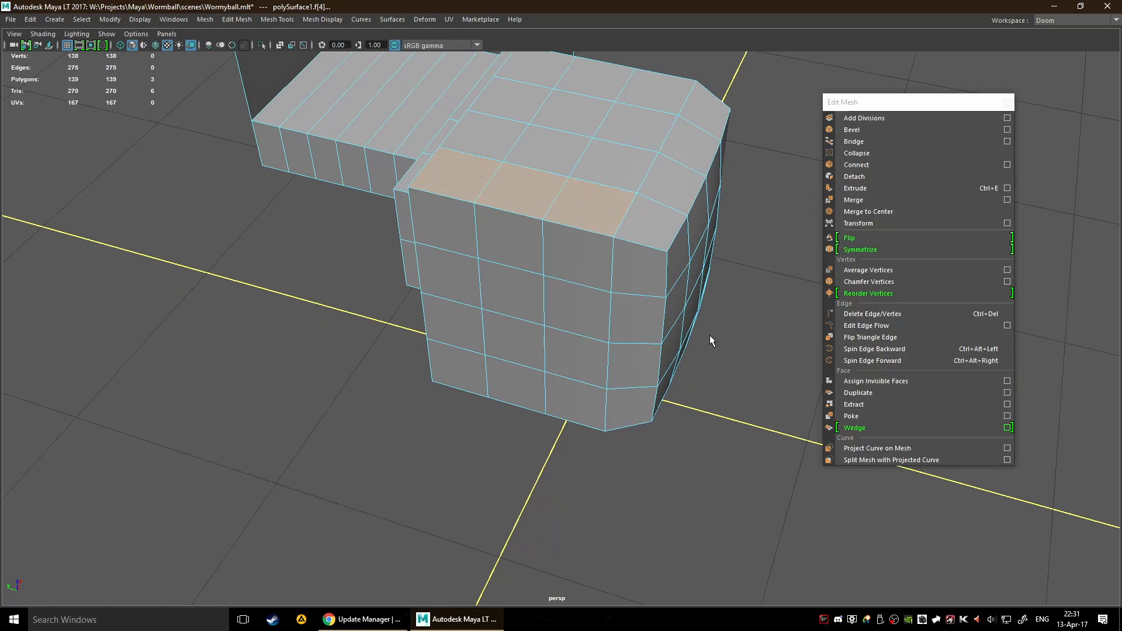
alt+middle_drag(595, 240, 528, 241)
alt+drag(528, 241, 468, 222)
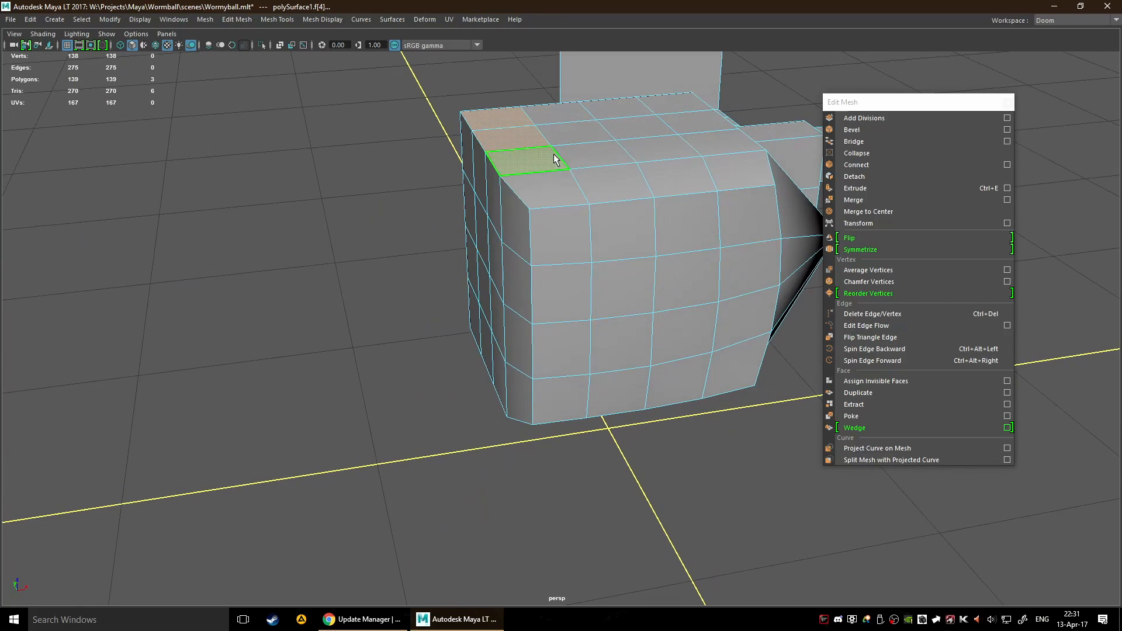
alt+drag(500, 286, 631, 448)
- Set the Wedge Face arc angle to 152.8767 in its options and close them without applying
click(1006, 428)
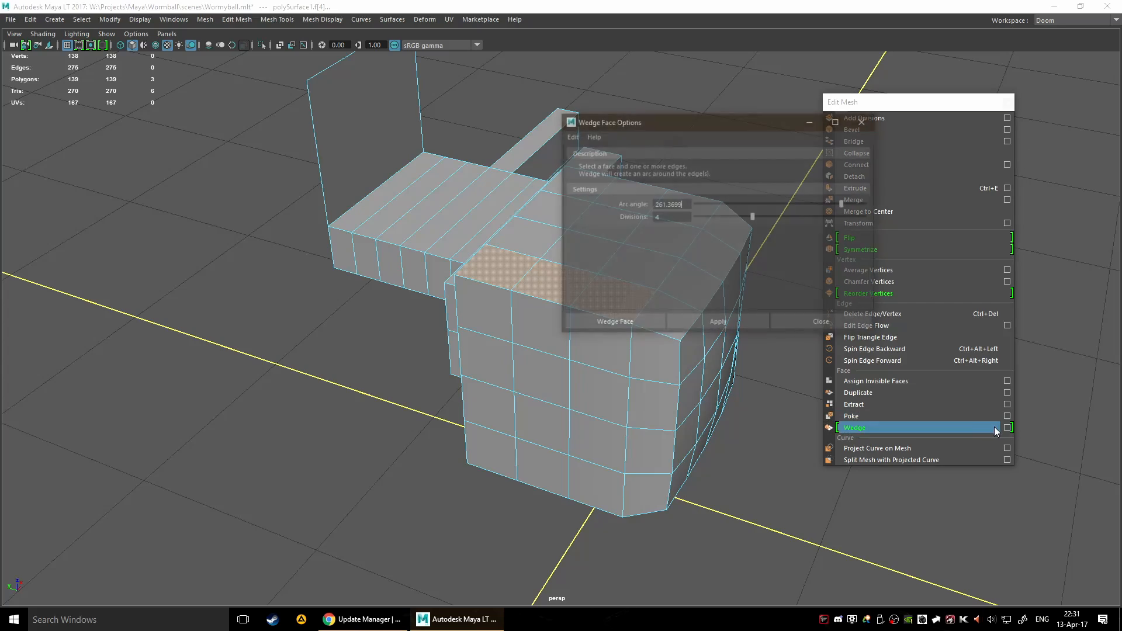
drag(688, 134, 922, 154)
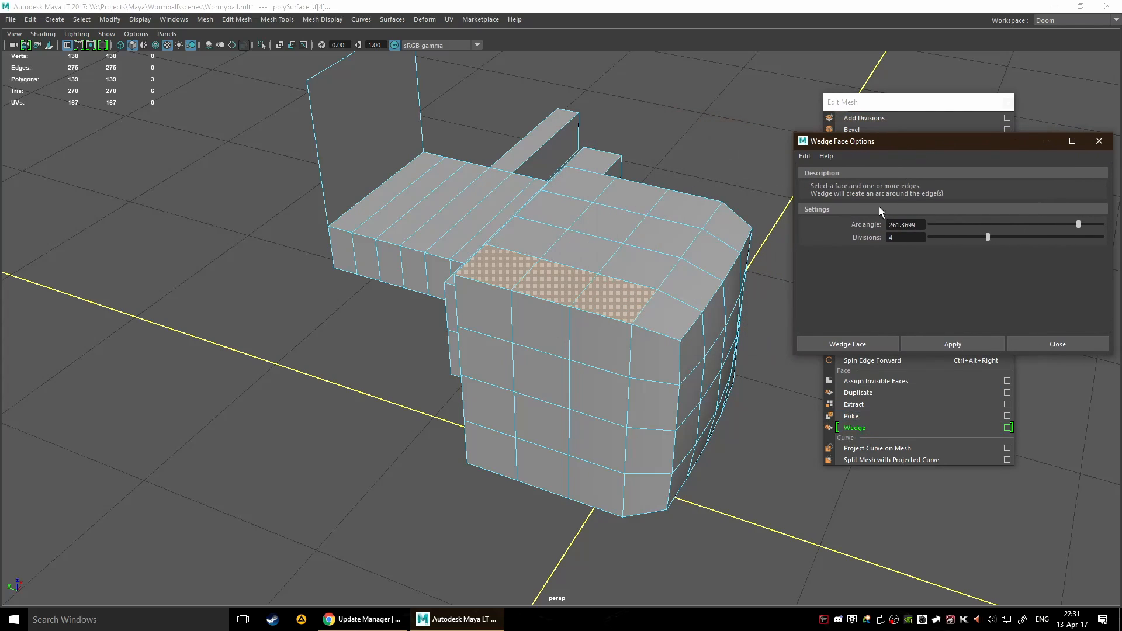
drag(923, 227, 586, 244)
text(90)
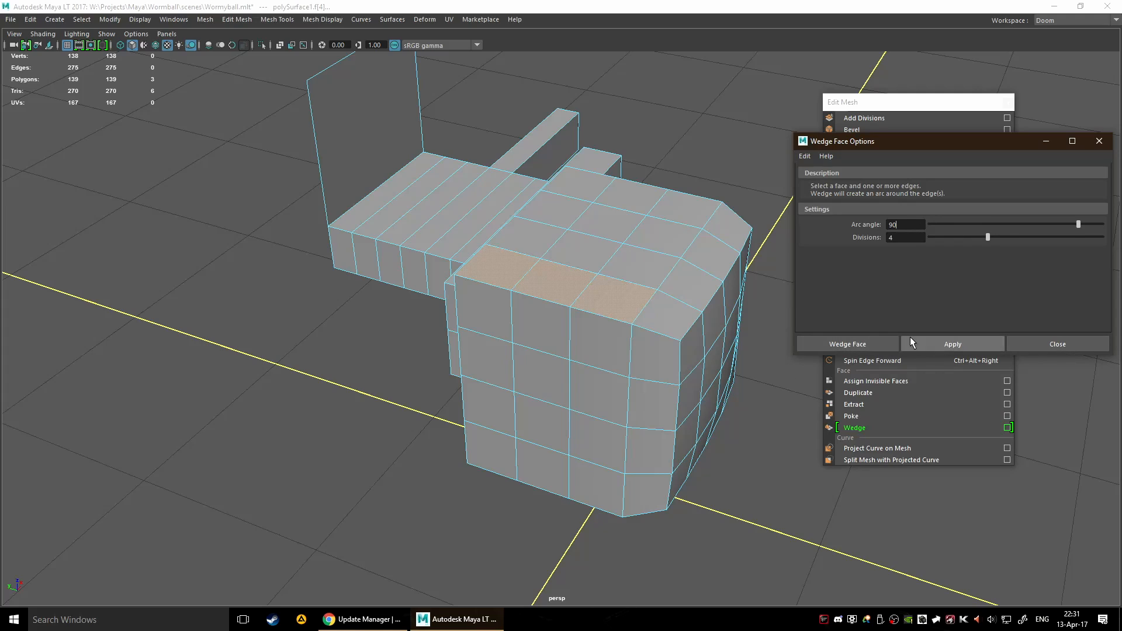
click(1057, 224)
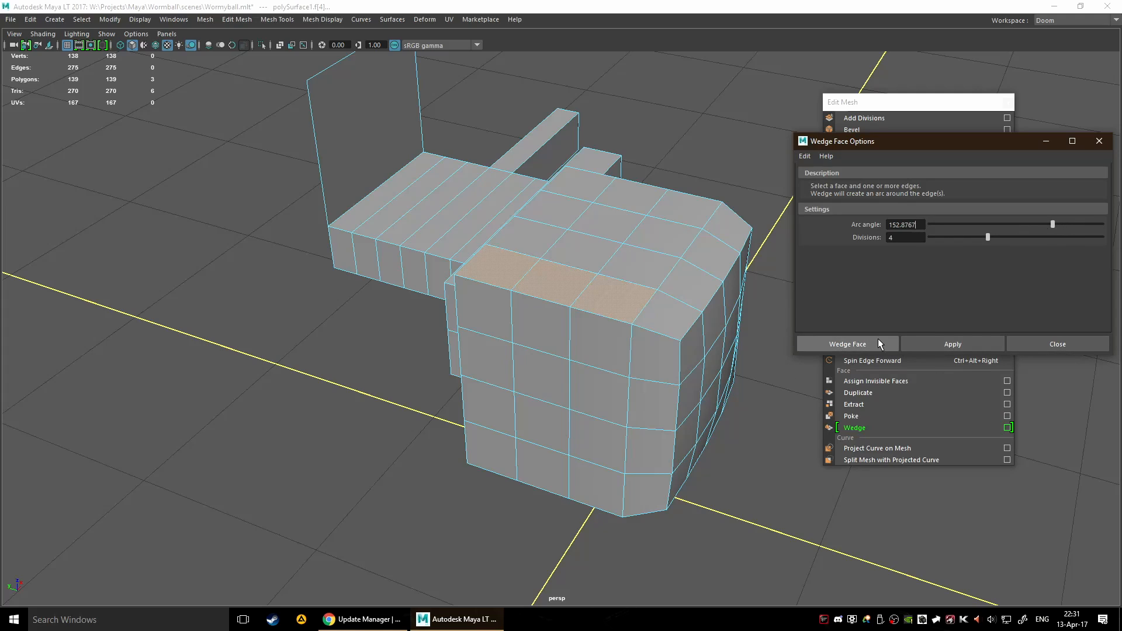
click(1060, 344)
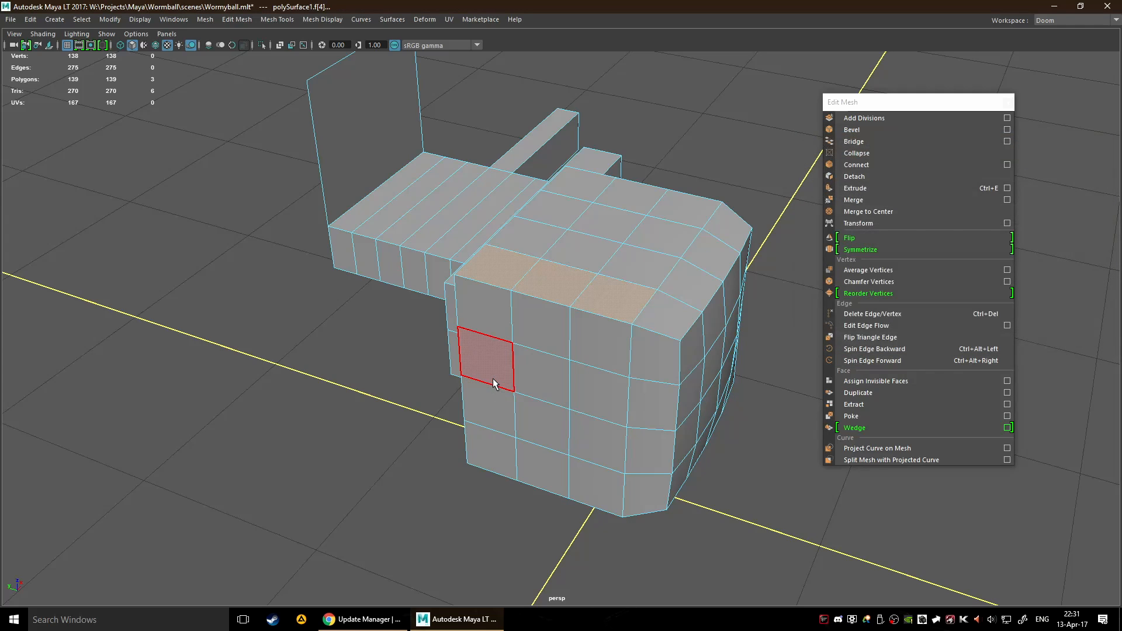
- Select the middle edge of the flat side's upper rim together with the three bordering top faces, and apply Wedge
right_drag(533, 296, 555, 313)
scroll(553, 327, up, 4)
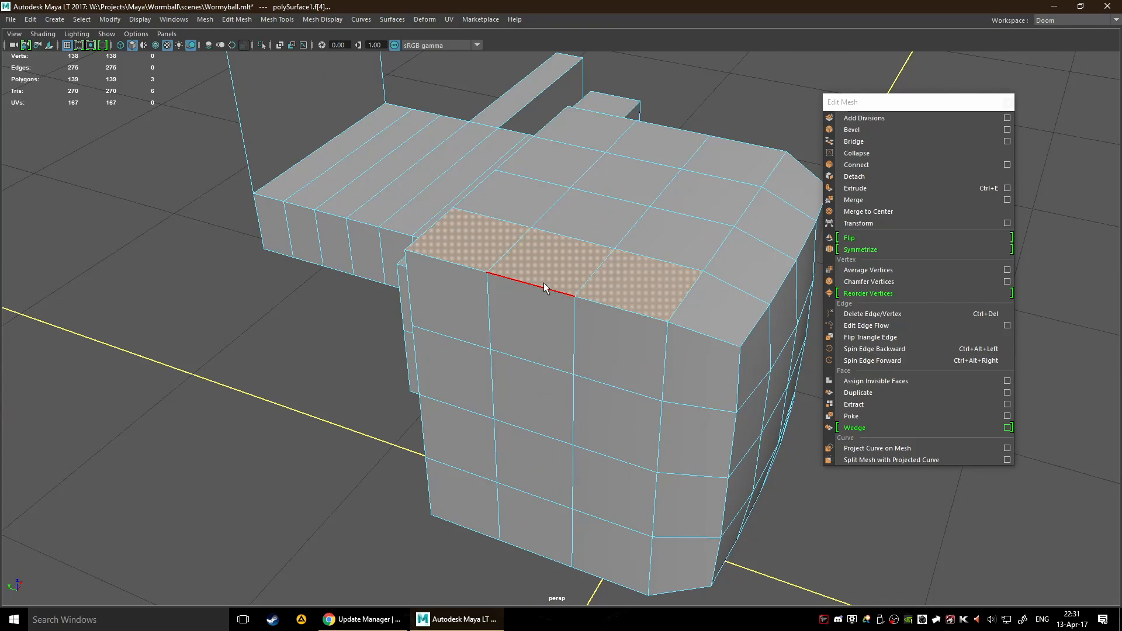
click(544, 288)
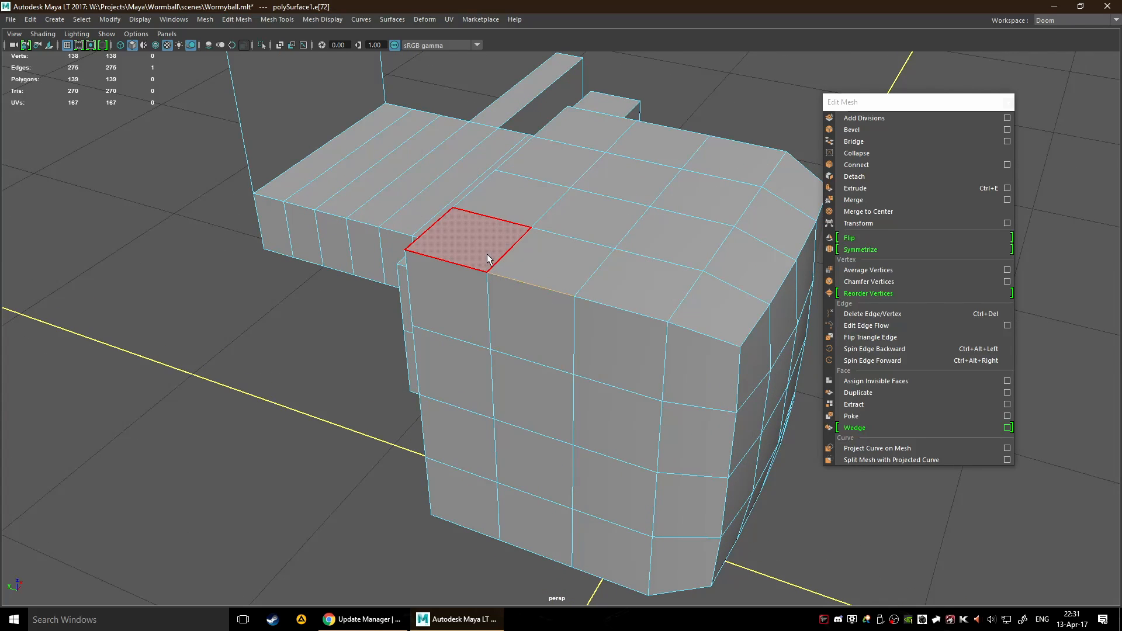
mouse_move(490, 259)
shift+mouse_down()
mouse_move(539, 251)
mouse_move(640, 283)
shift+mouse_up()
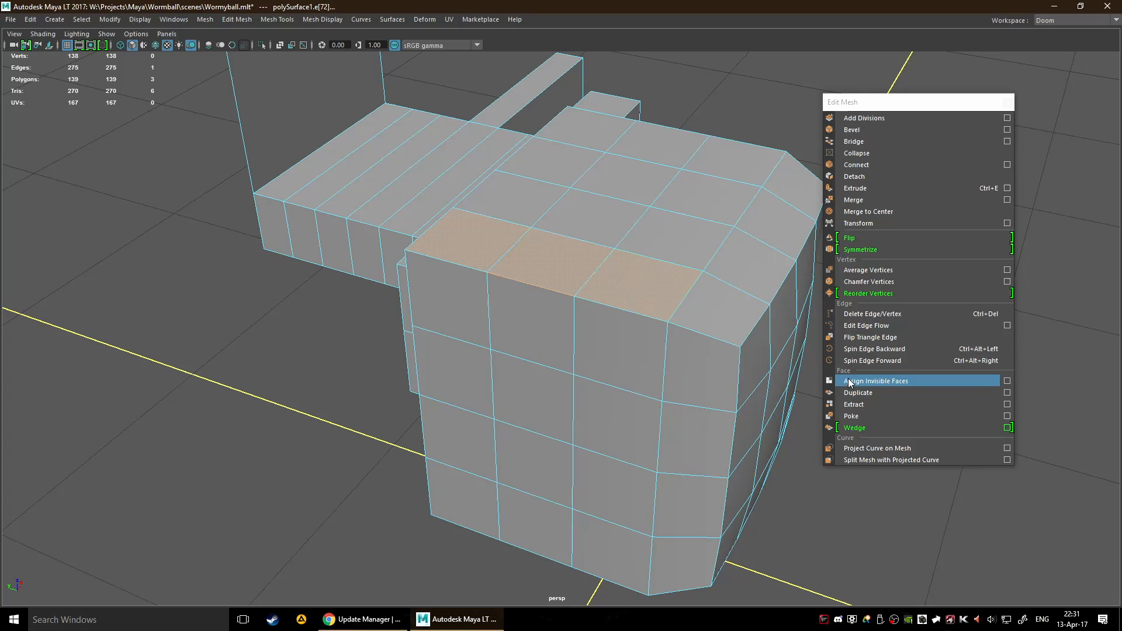
click(862, 426)
- Set the wedge's Divisions to 6 and its Wedge Angle to about 227
alt+drag(552, 453, 448, 436)
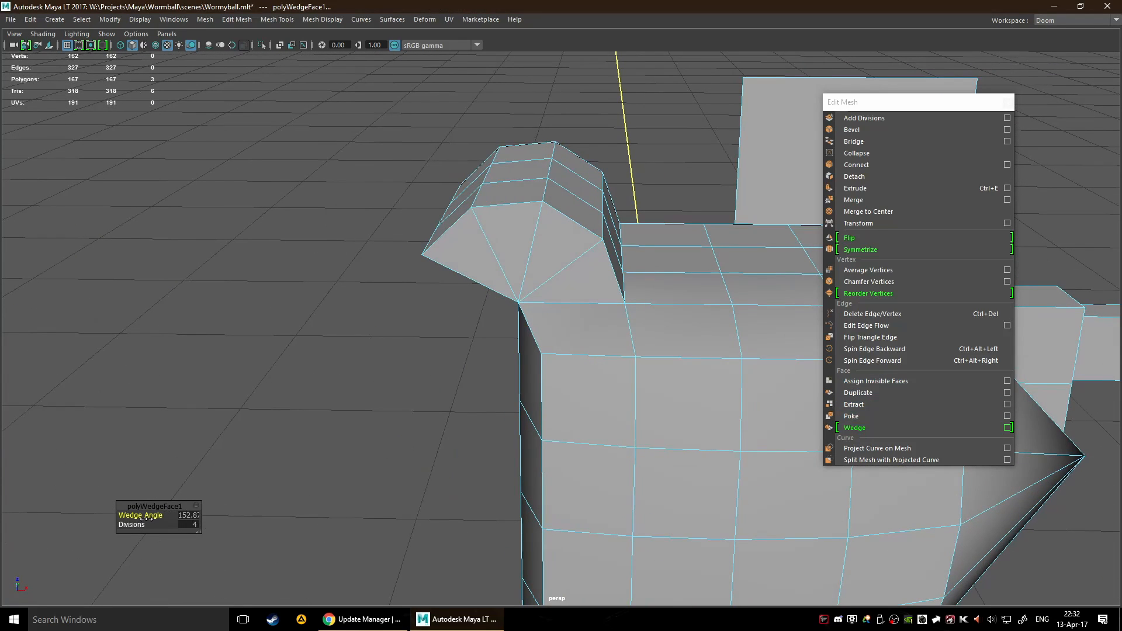
drag(145, 522, 164, 514)
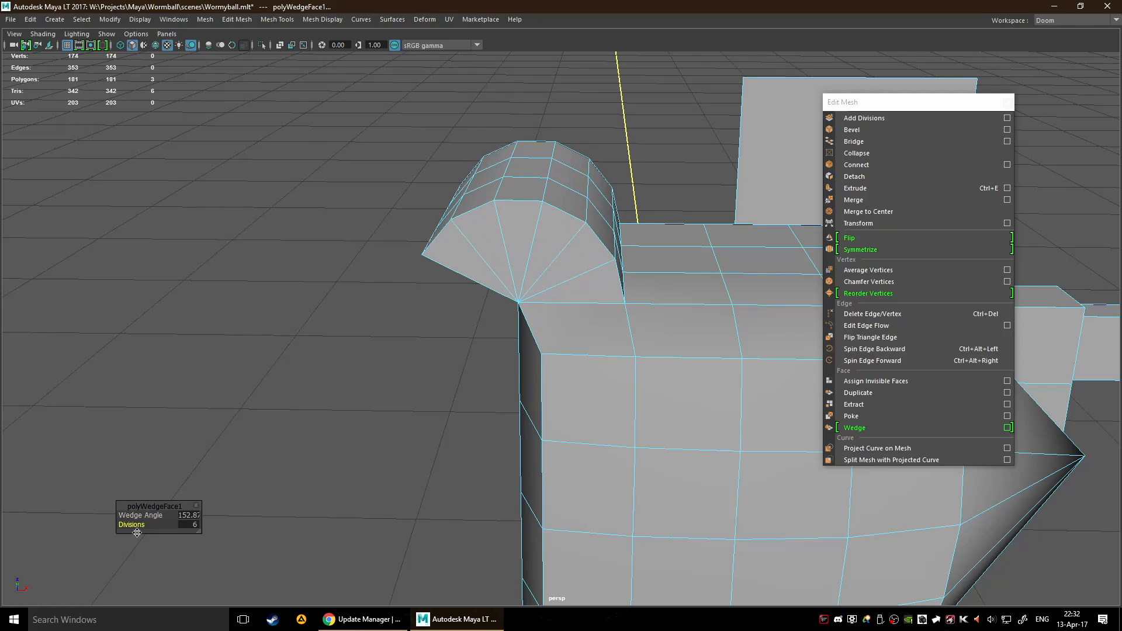
click(140, 516)
drag(153, 519, 165, 468)
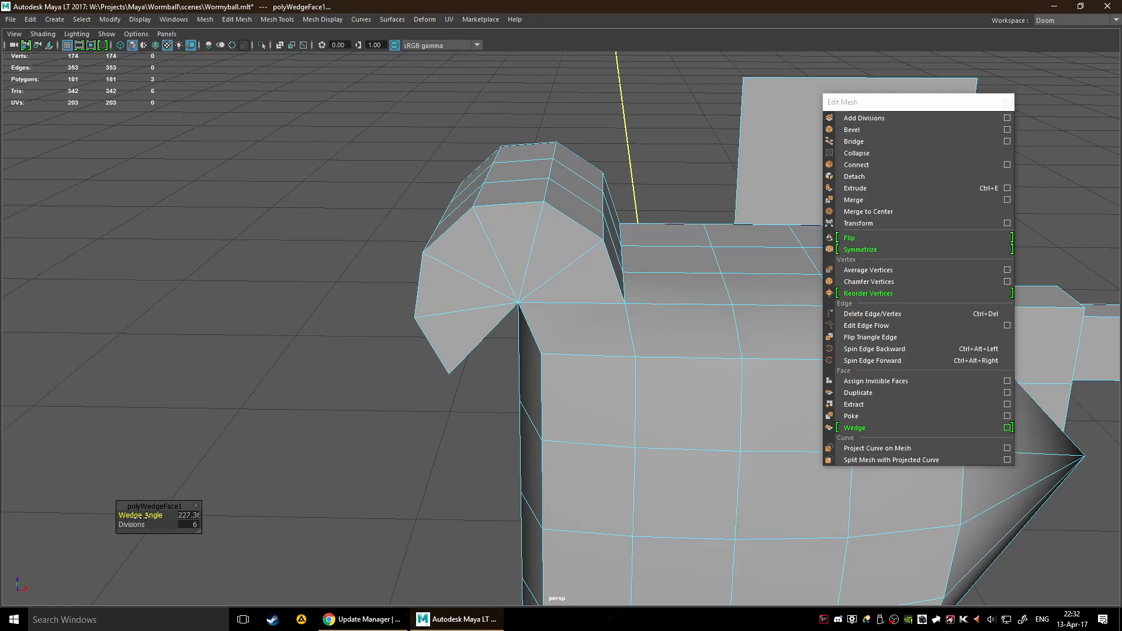
- Set the wedge's Divisions to 16 and its Wedge Angle to about 188.4
drag(132, 524, 124, 549)
click(193, 517)
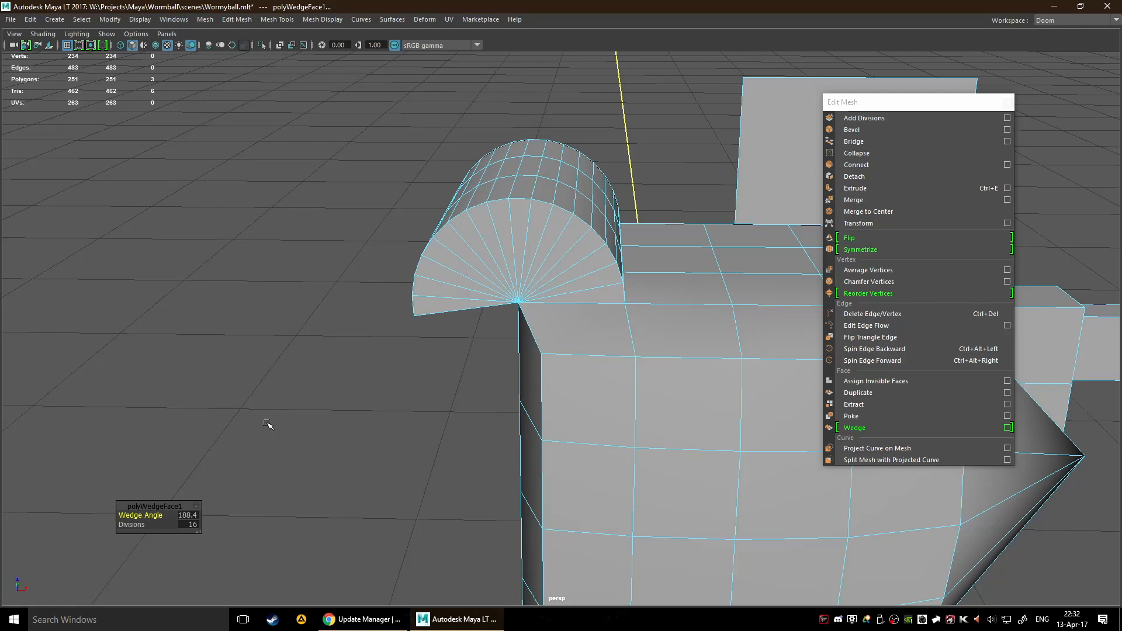
- Select the fan of triangular faces on the wedge's end cap and apply Quadrangulate
alt+drag(239, 438, 488, 388)
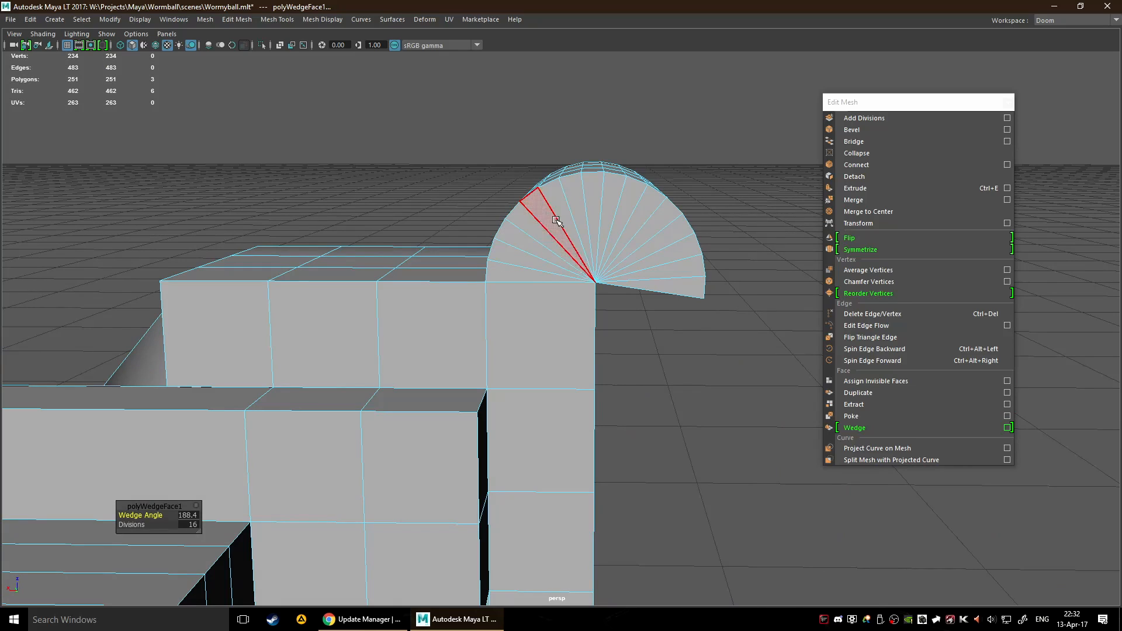
scroll(660, 310, up, 5)
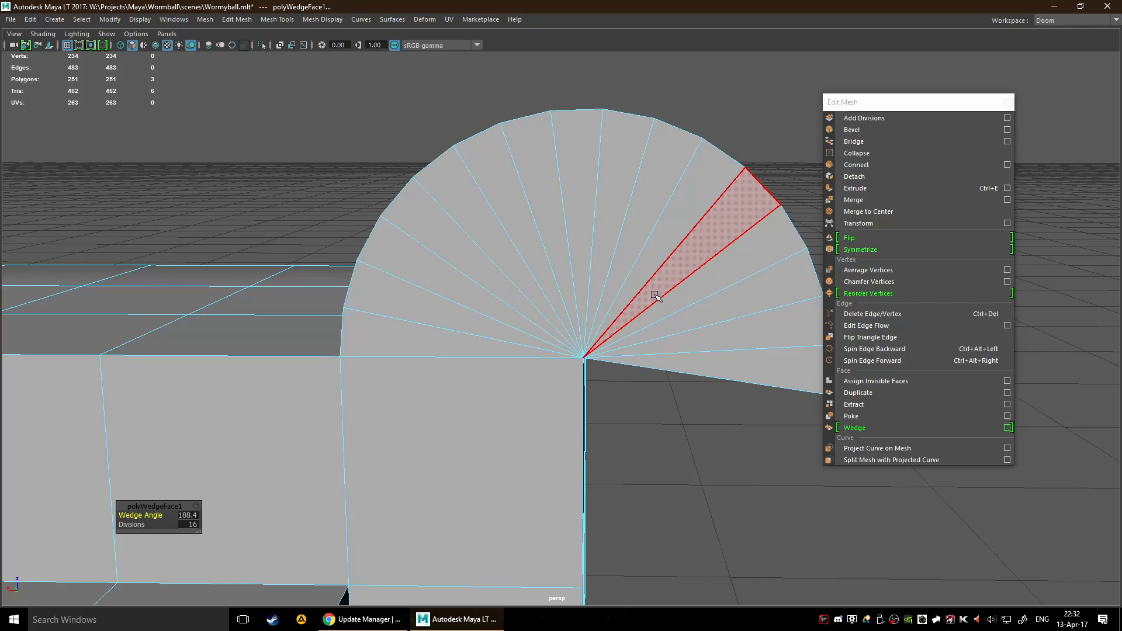
mouse_move(655, 295)
mouse_down()
mouse_move(652, 328)
mouse_move(689, 353)
mouse_move(694, 328)
mouse_move(533, 278)
mouse_move(462, 342)
mouse_move(497, 305)
mouse_up()
key(space)
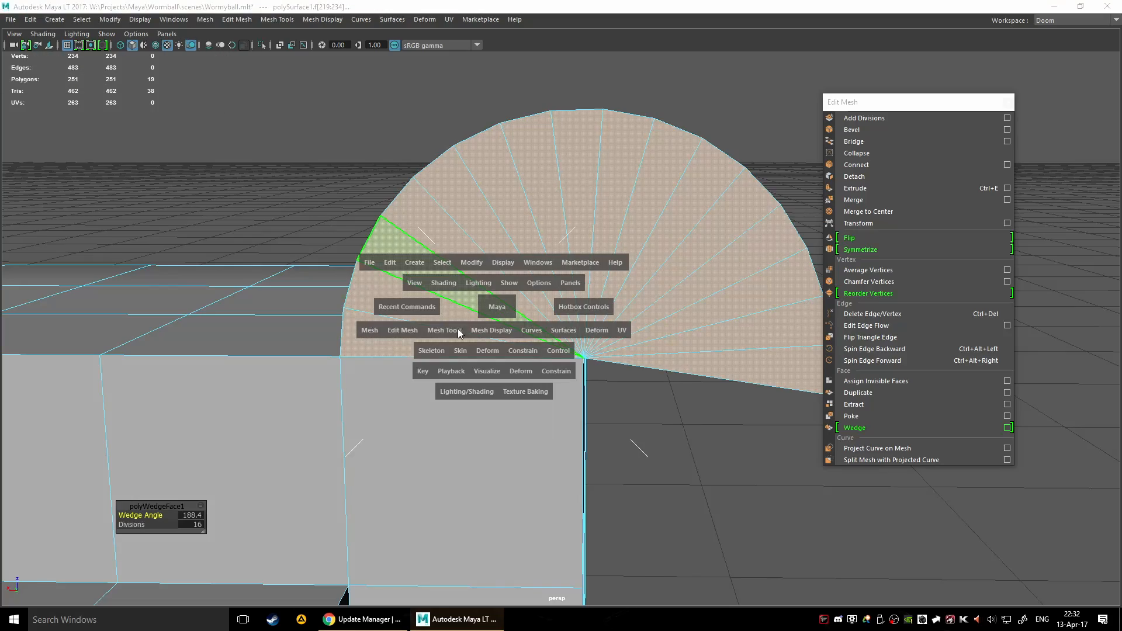
click(368, 332)
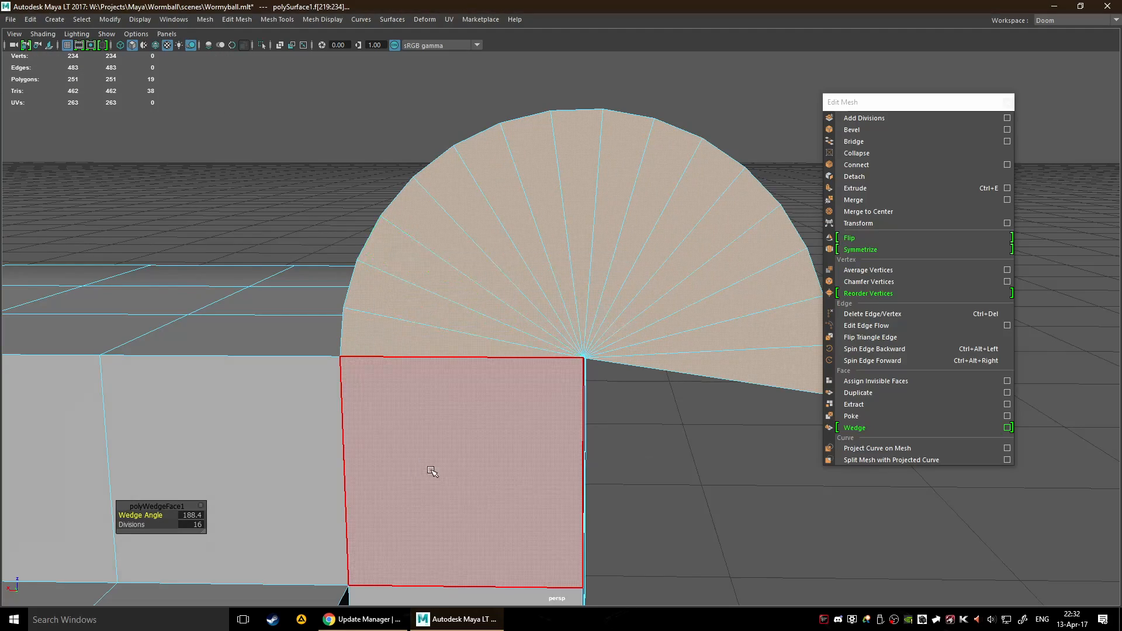
- Clear the face selection and examine the wedge's end caps, curved surface and underside from several angles
alt+drag(702, 405, 454, 426)
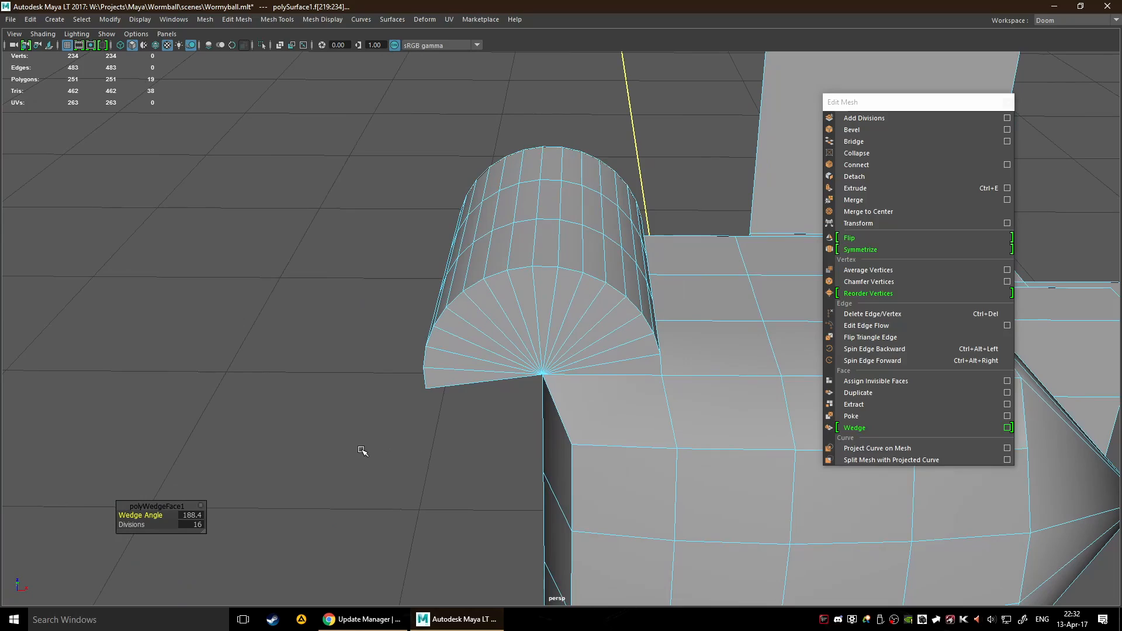
alt+drag(363, 451, 436, 474)
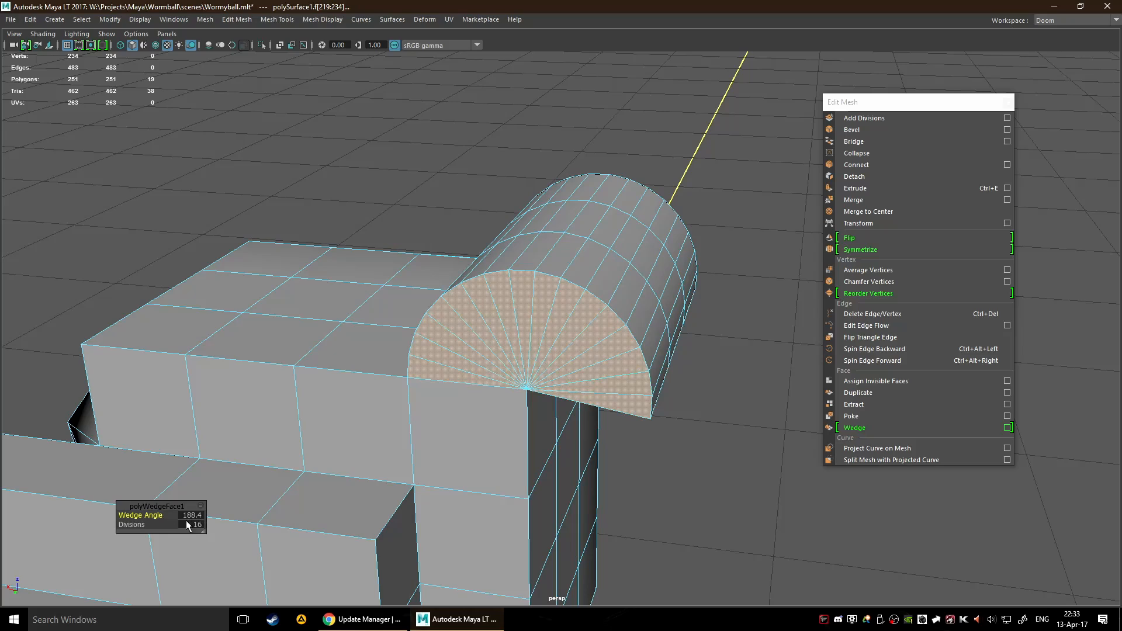
click(704, 473)
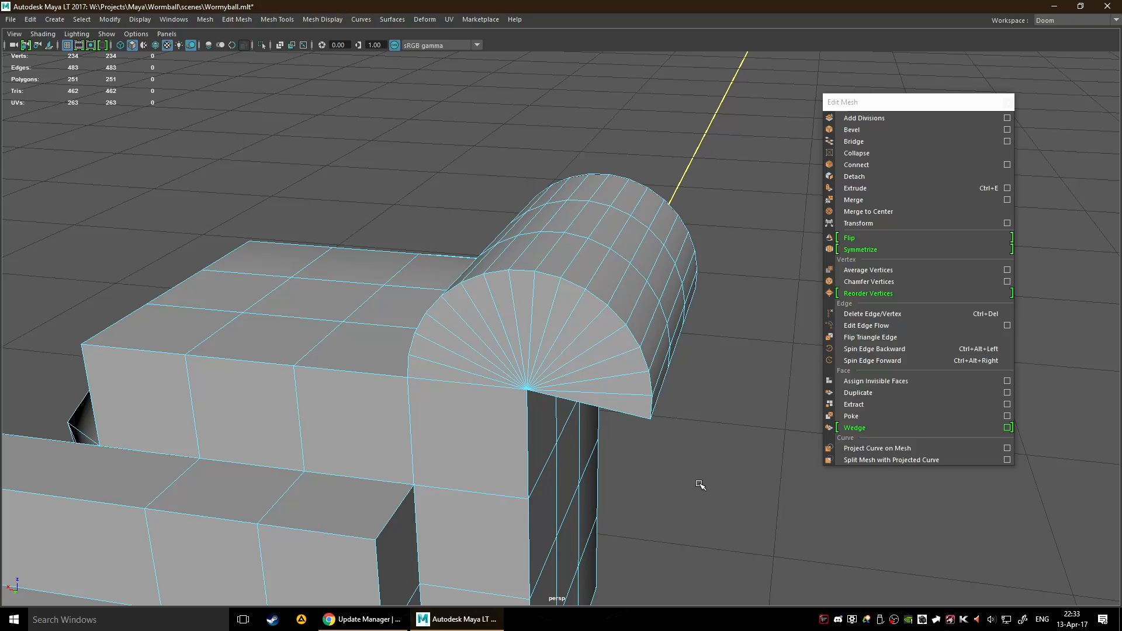
alt+drag(701, 485, 616, 370)
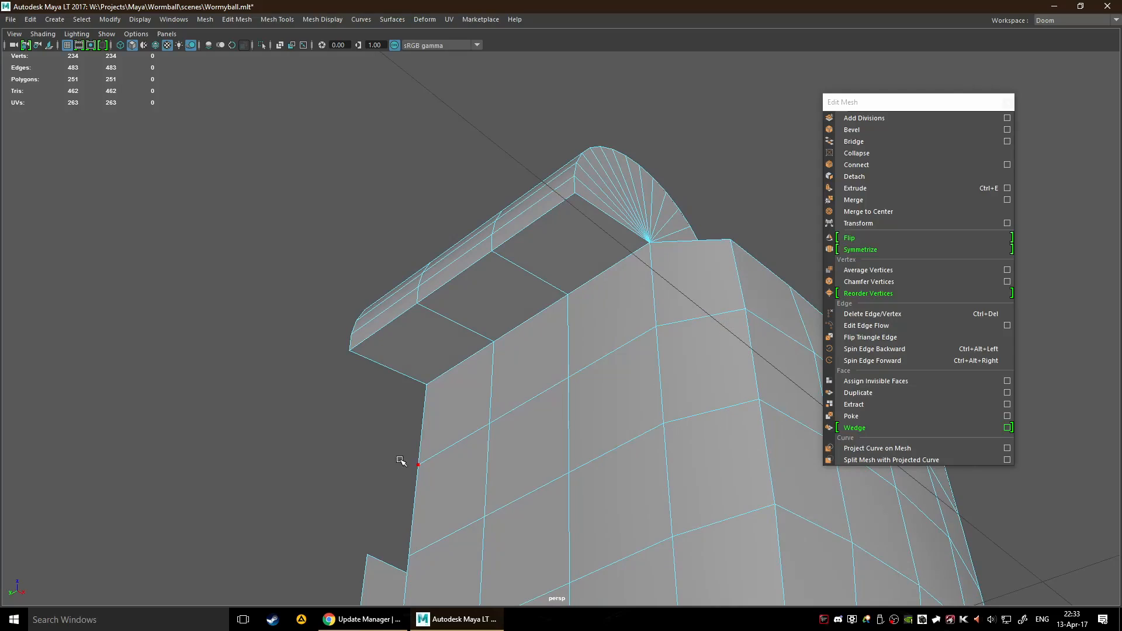
alt+drag(267, 431, 211, 487)
alt+drag(254, 449, 214, 451)
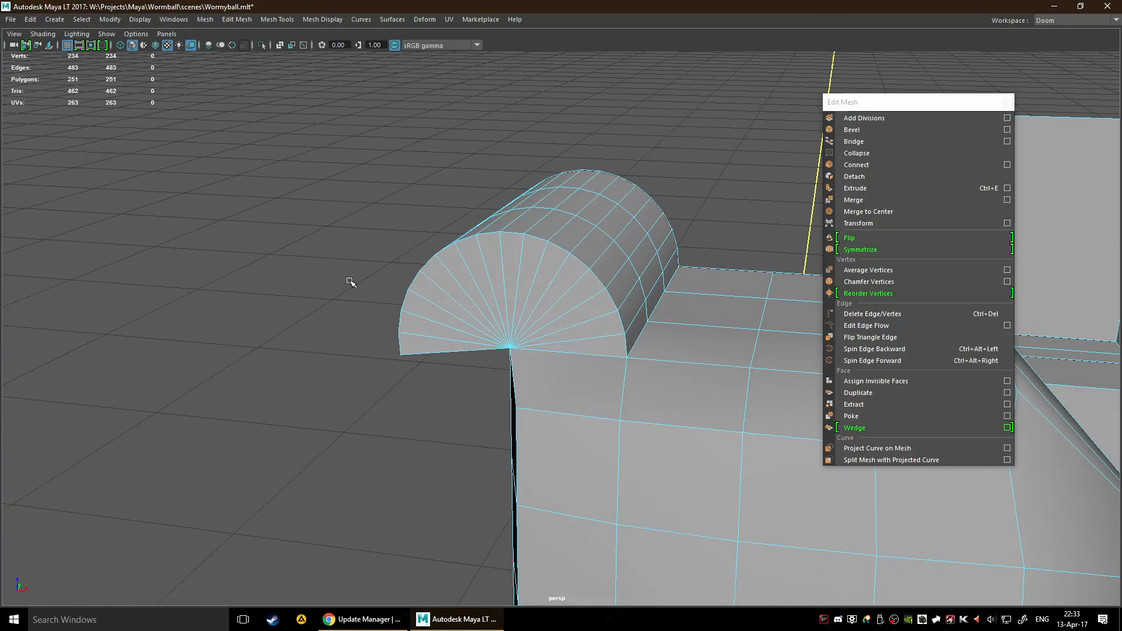
drag(363, 211, 676, 296)
key(F11)
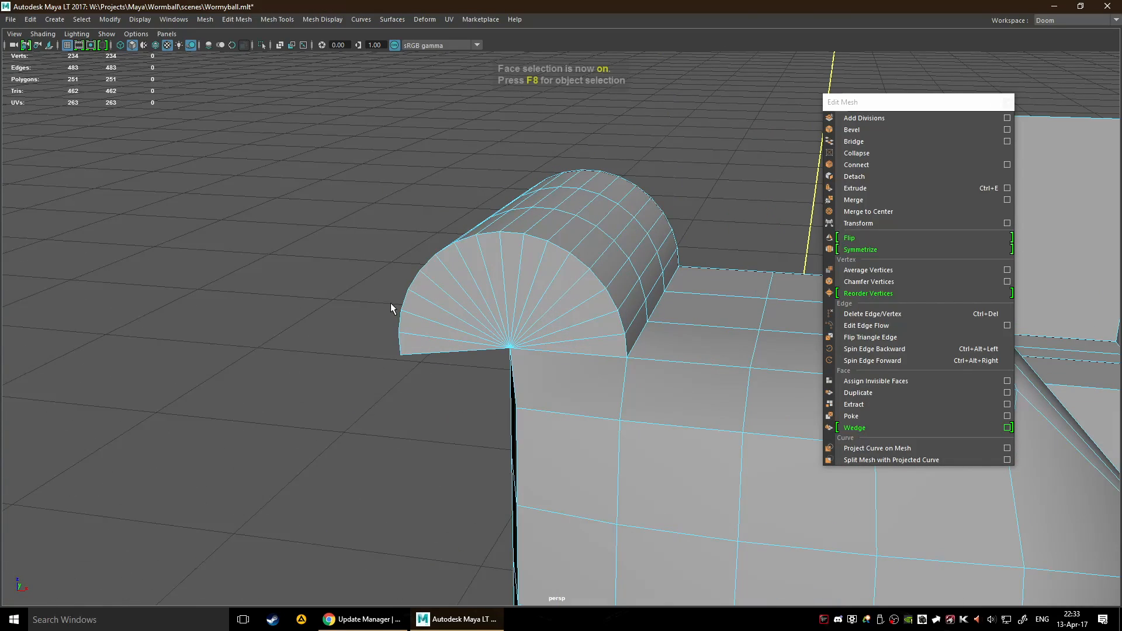
alt+drag(296, 308, 291, 365)
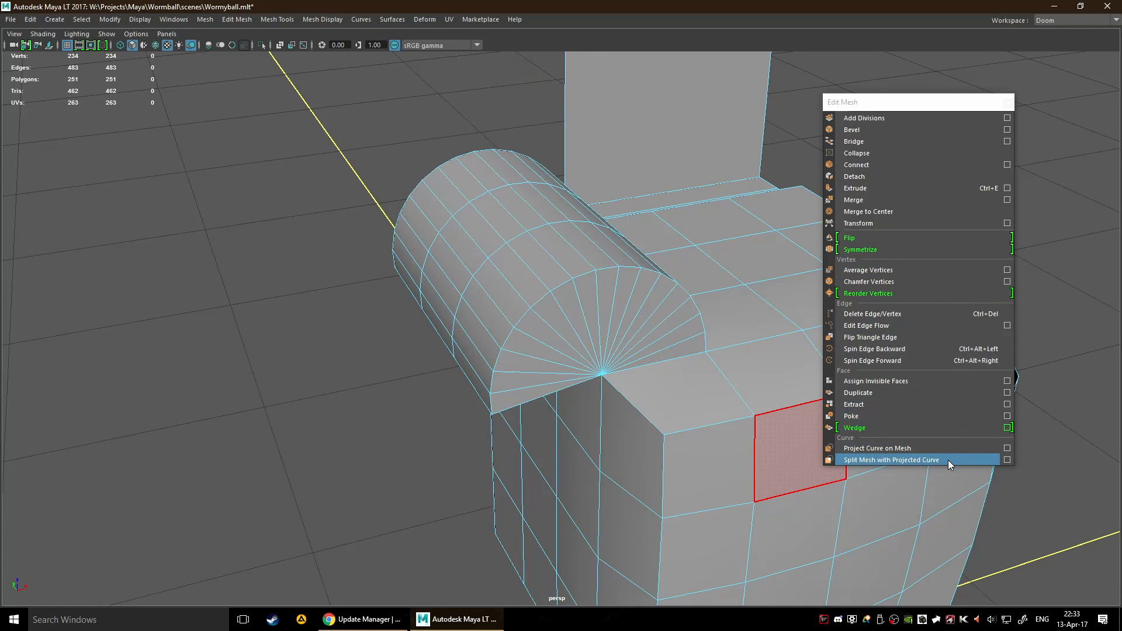
- Try to draw a straight two-point curve across the grid past the mesh with the EP Curve Tool
alt+right_drag(958, 520, 773, 522)
alt+drag(654, 437, 728, 467)
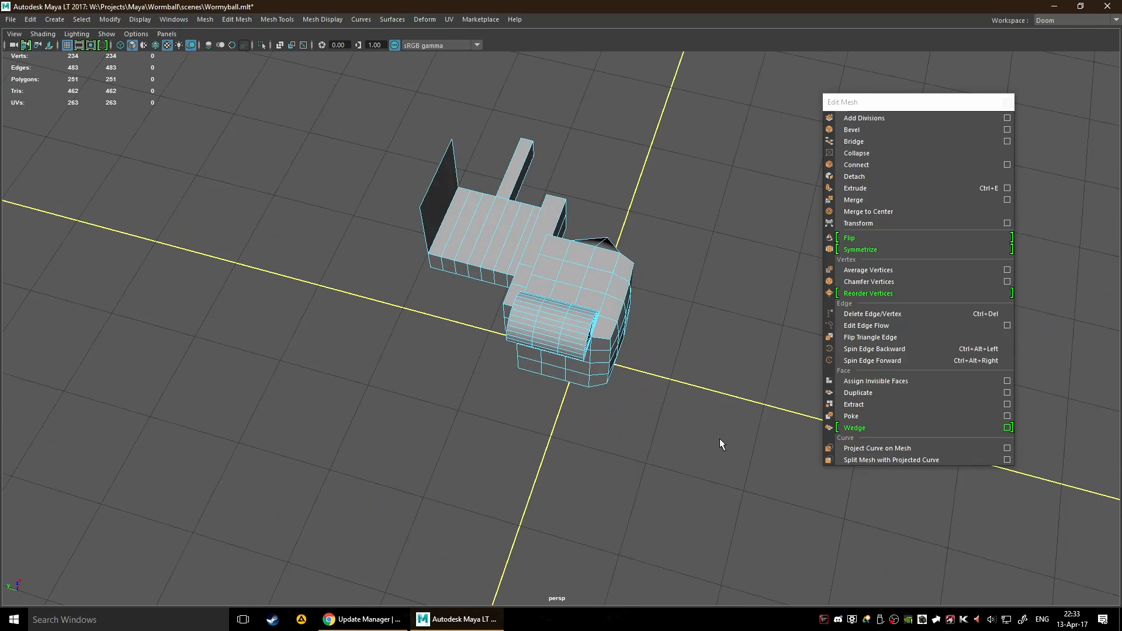
alt+right_drag(721, 444, 644, 394)
alt+drag(645, 394, 647, 368)
key(space)
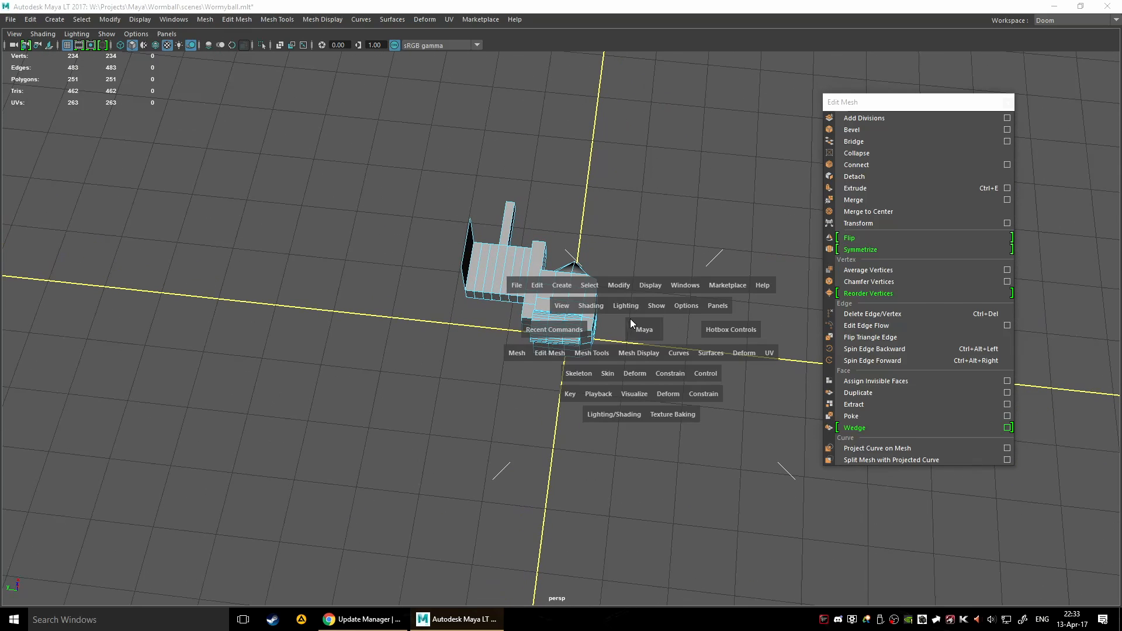
click(567, 286)
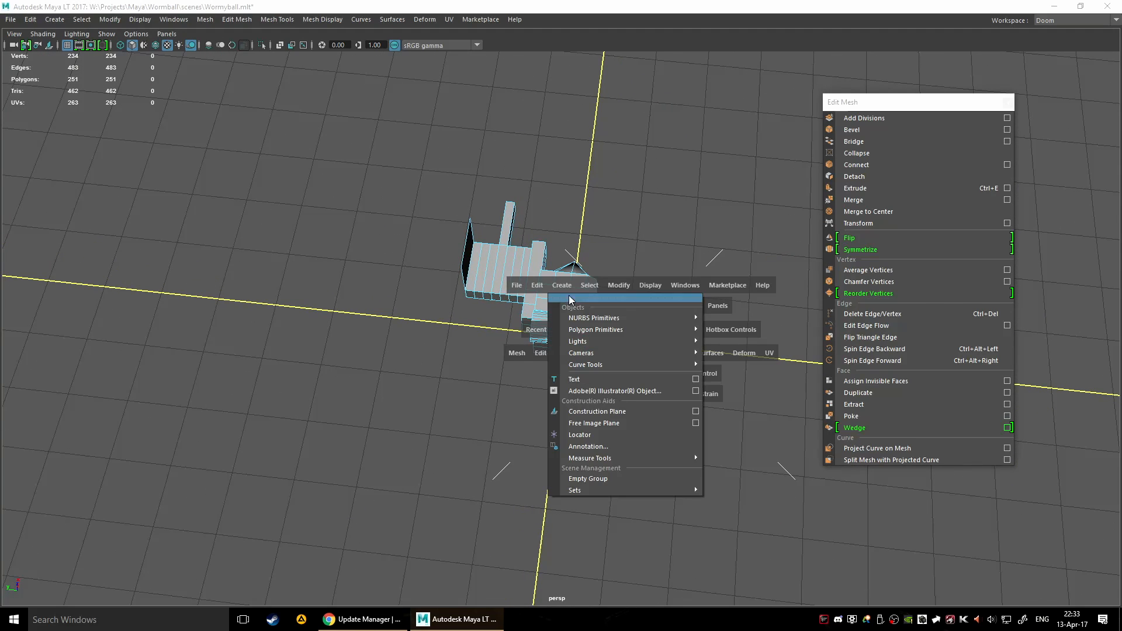
mouse_move(608, 317)
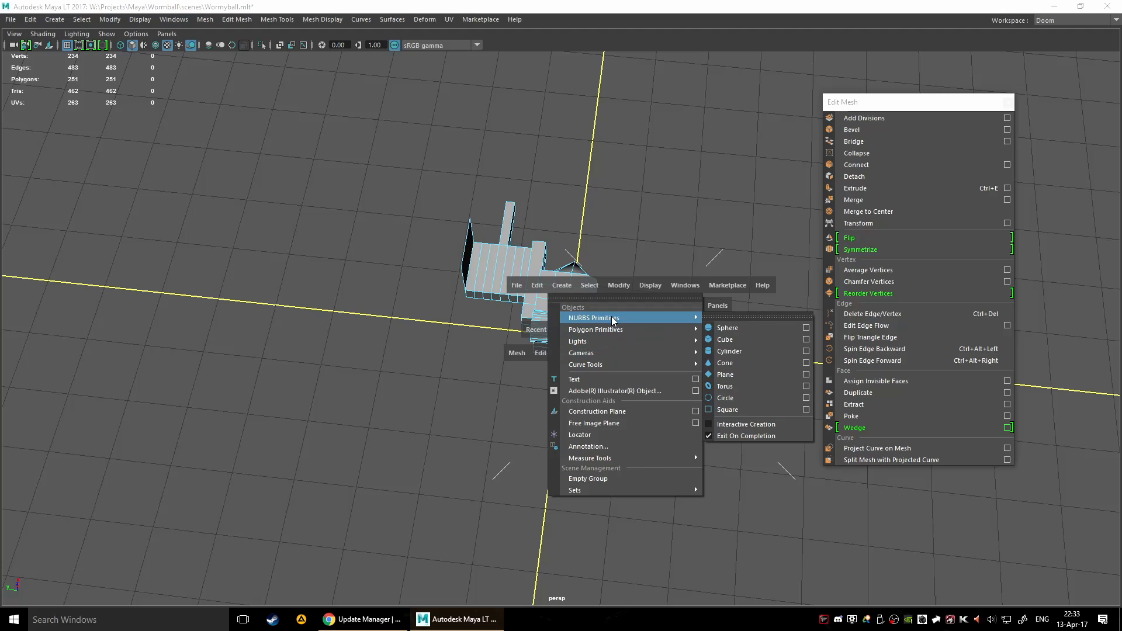
mouse_move(634, 363)
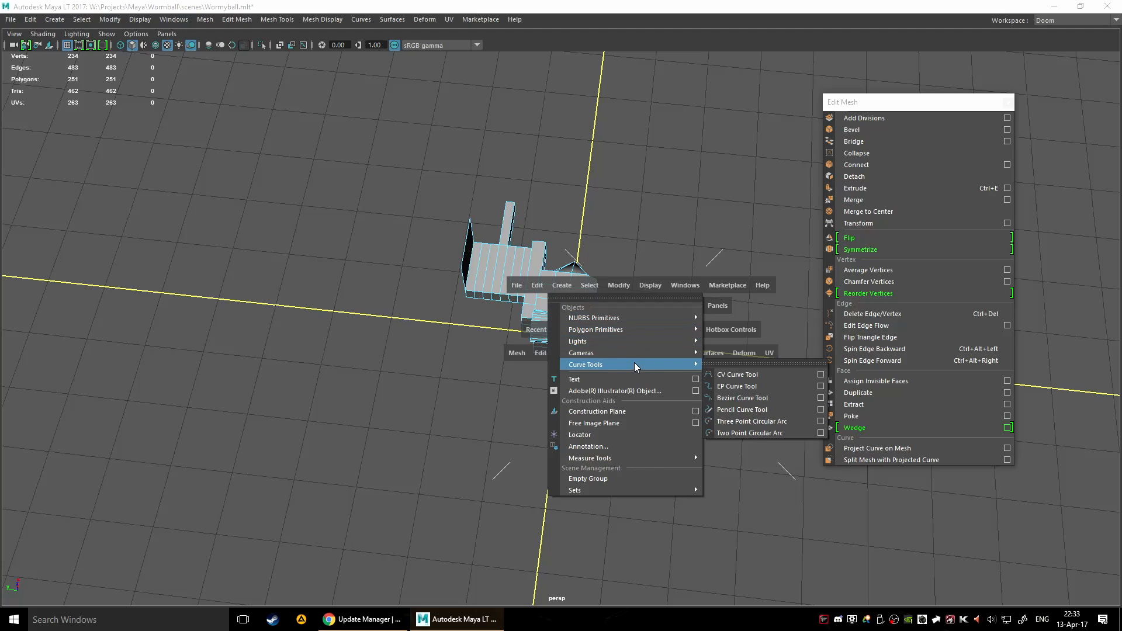
click(770, 388)
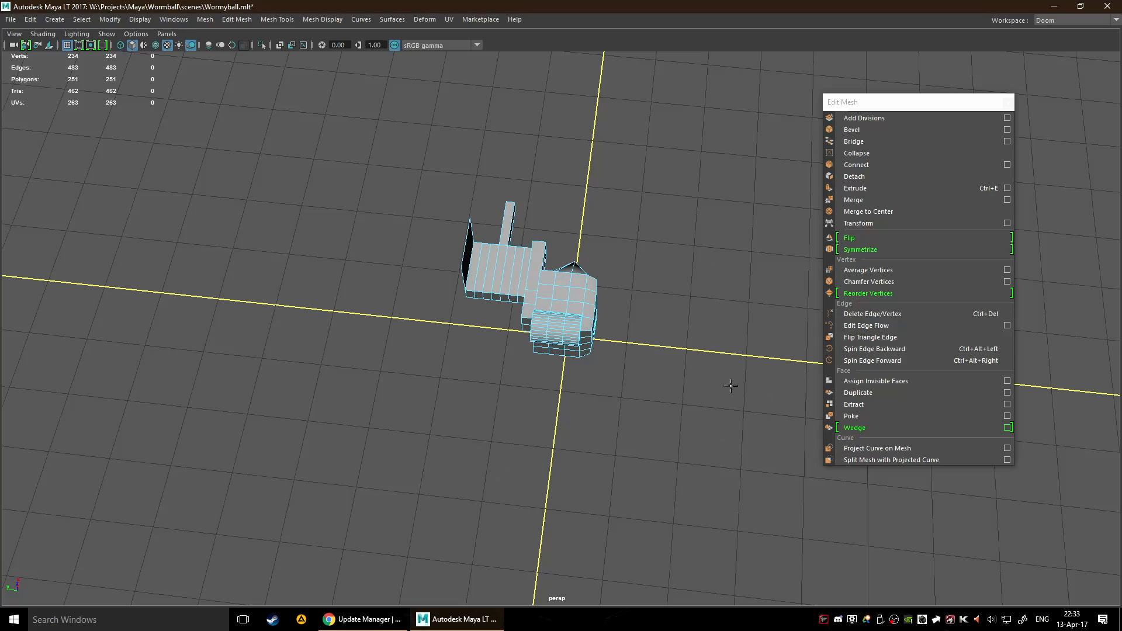
click(579, 170)
click(553, 405)
alt+drag(672, 322, 599, 328)
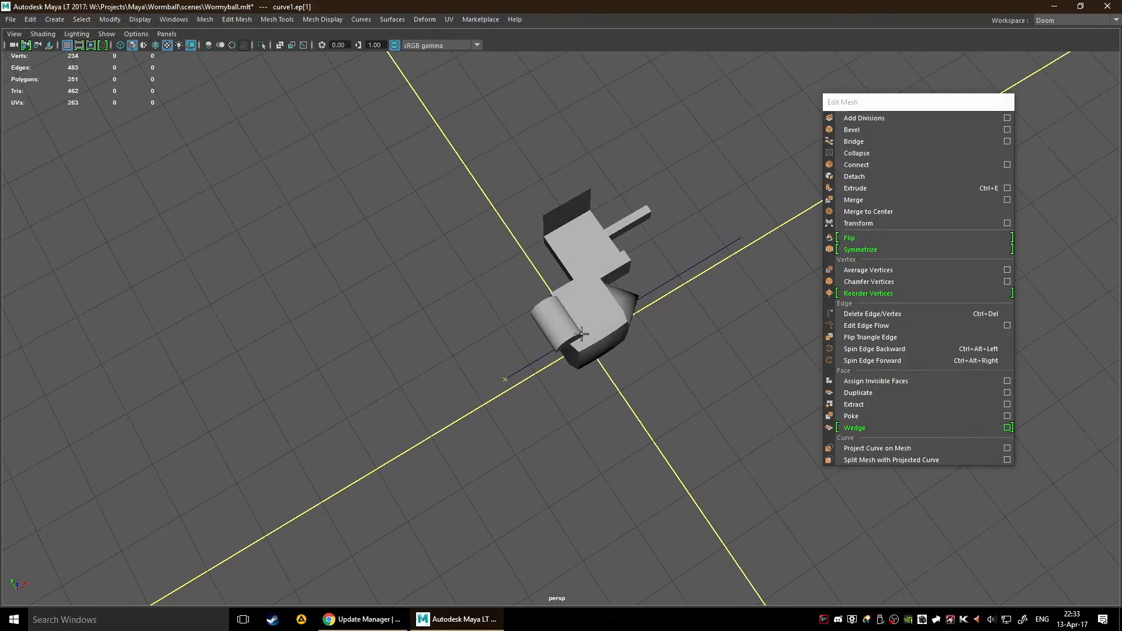
- Undo the points placed for the EP curve
key(ctrl+z)
key(ctrl+z)
alt+drag(645, 413, 684, 371)
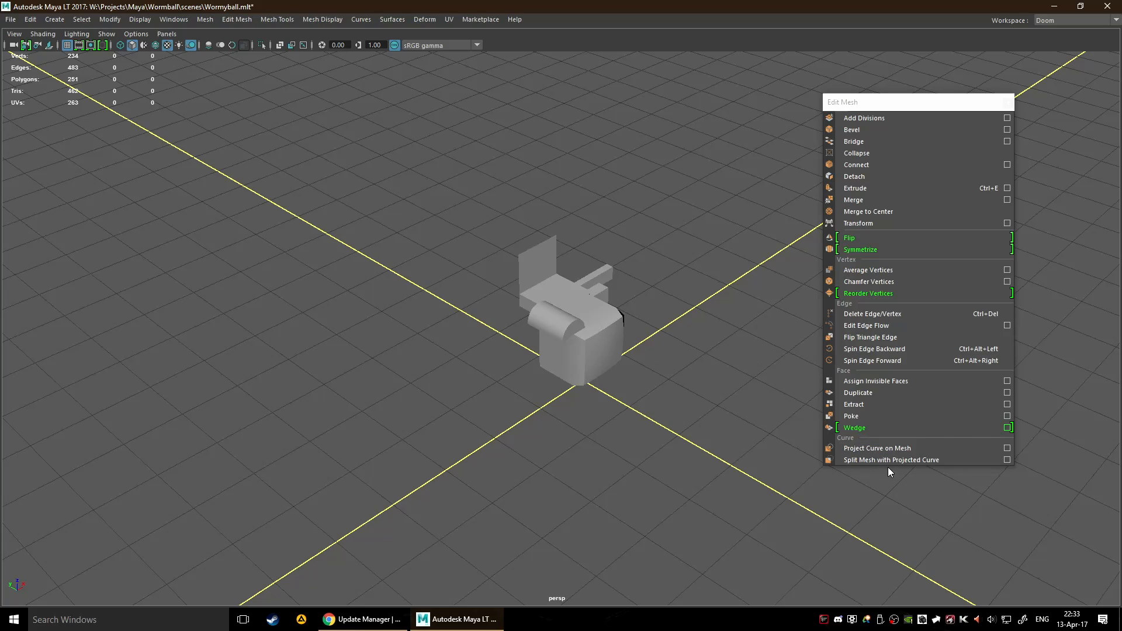
- Close the floating Edit Mesh menu, return to object selection and select the whole mesh
click(1007, 103)
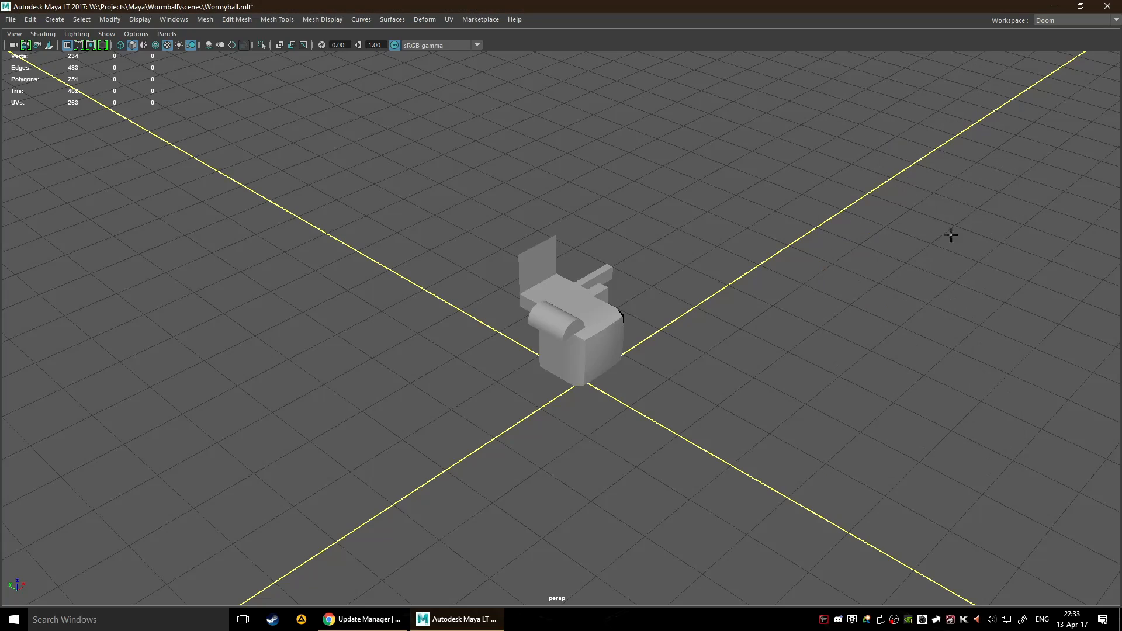
alt+drag(783, 348, 712, 454)
key(F8)
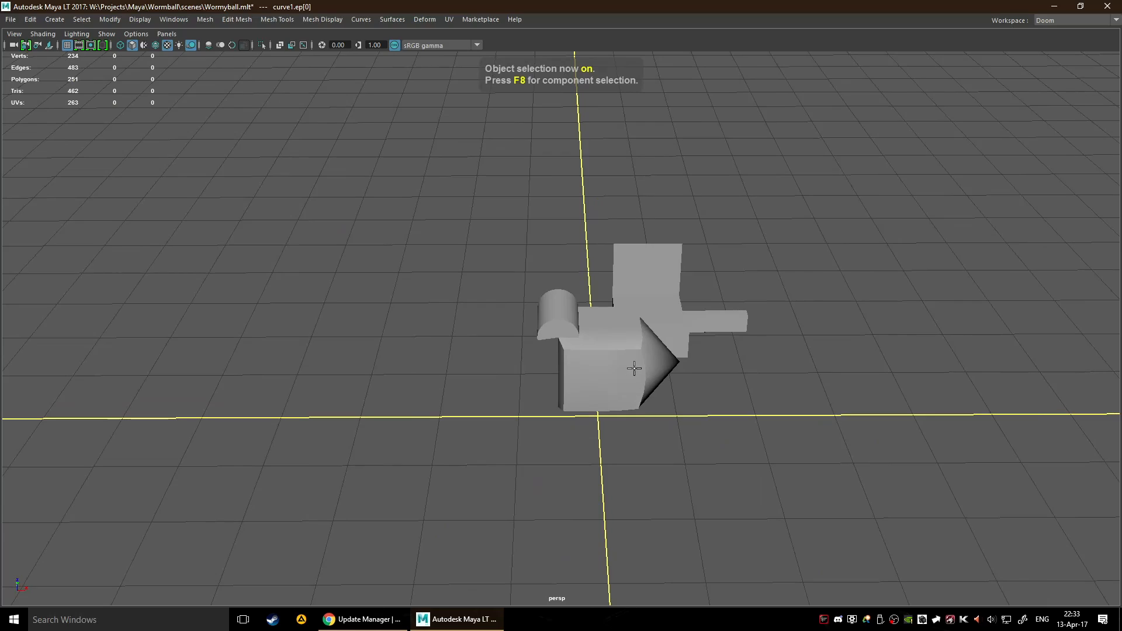
click(649, 399)
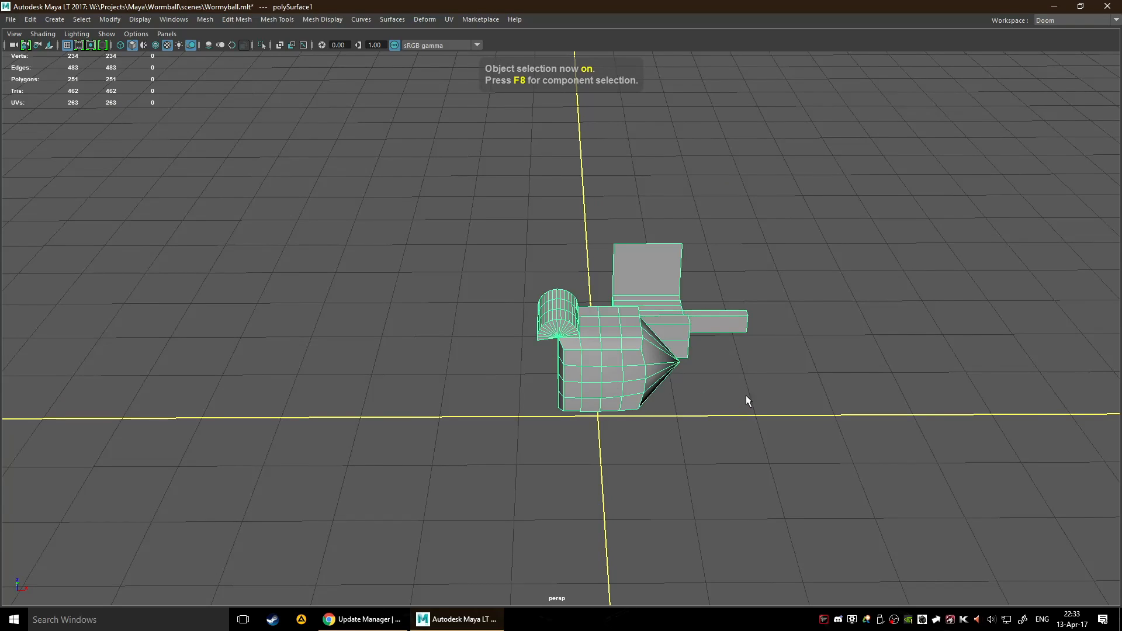
alt+drag(746, 398, 685, 361)
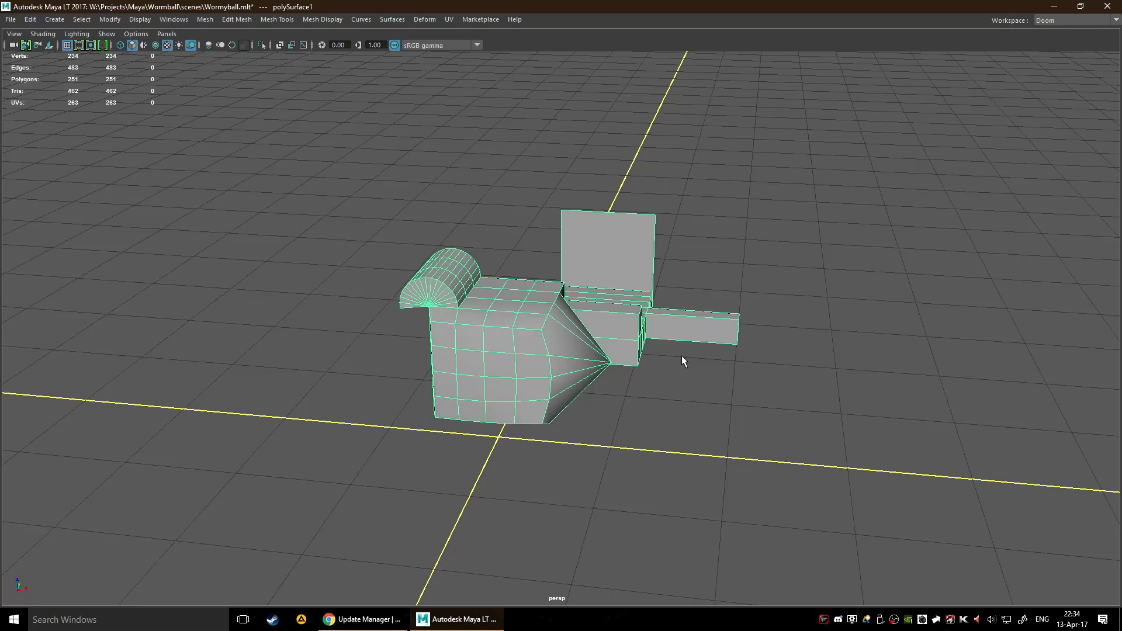
- Open the Channel Box / Layer Editor, place its window beside the mesh and enlarge it to show more of the inputs
key(ctrl+a)
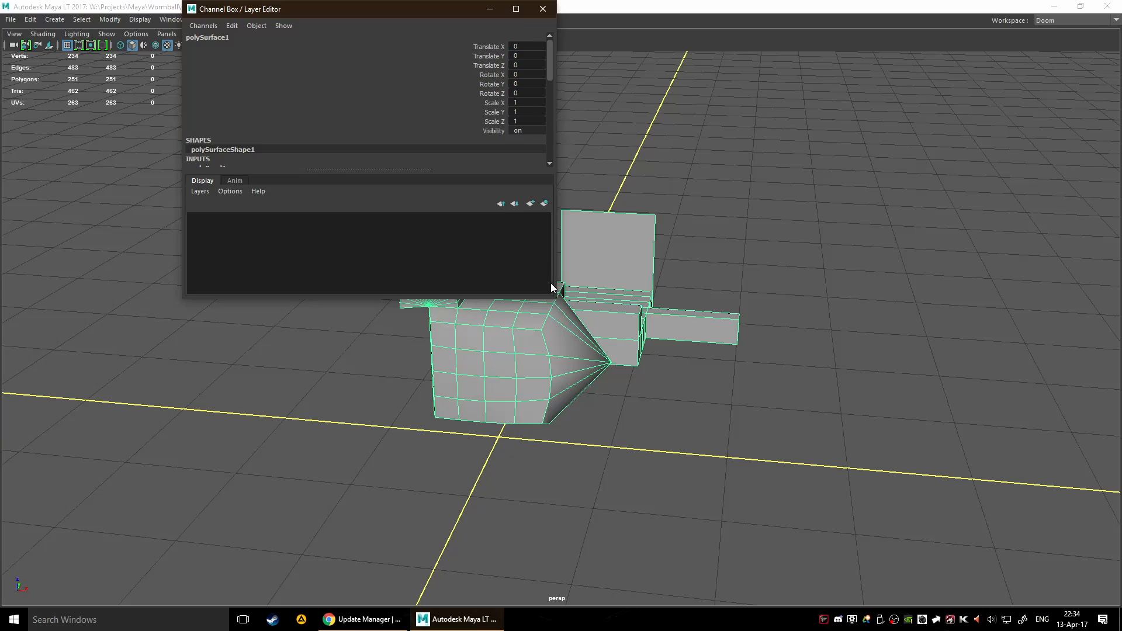
drag(553, 284, 294, 284)
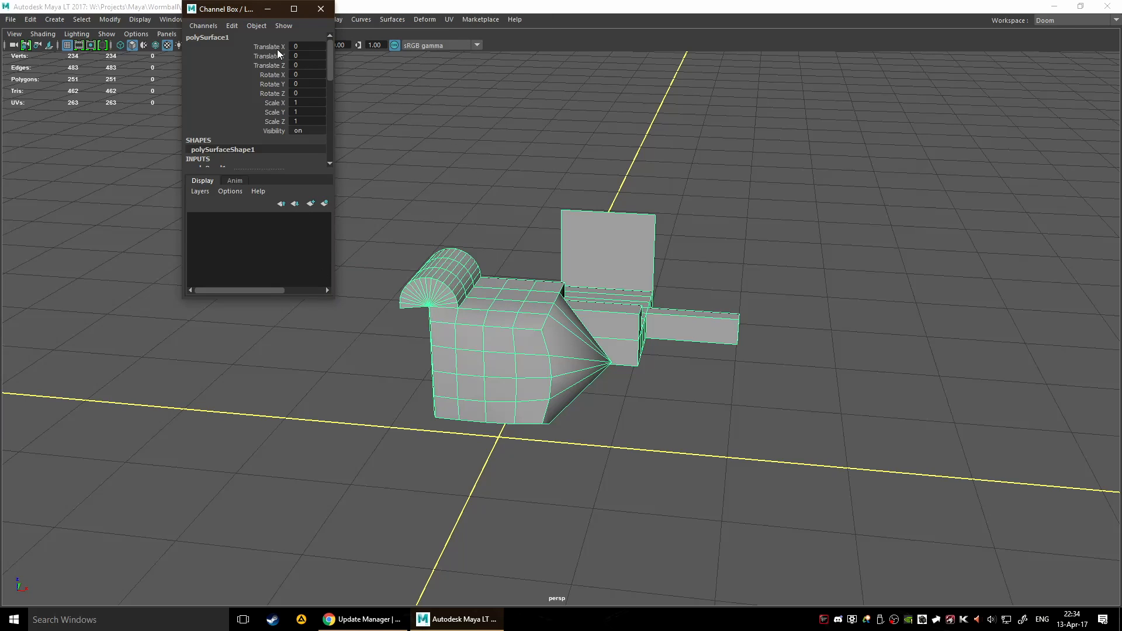
drag(251, 10, 272, 127)
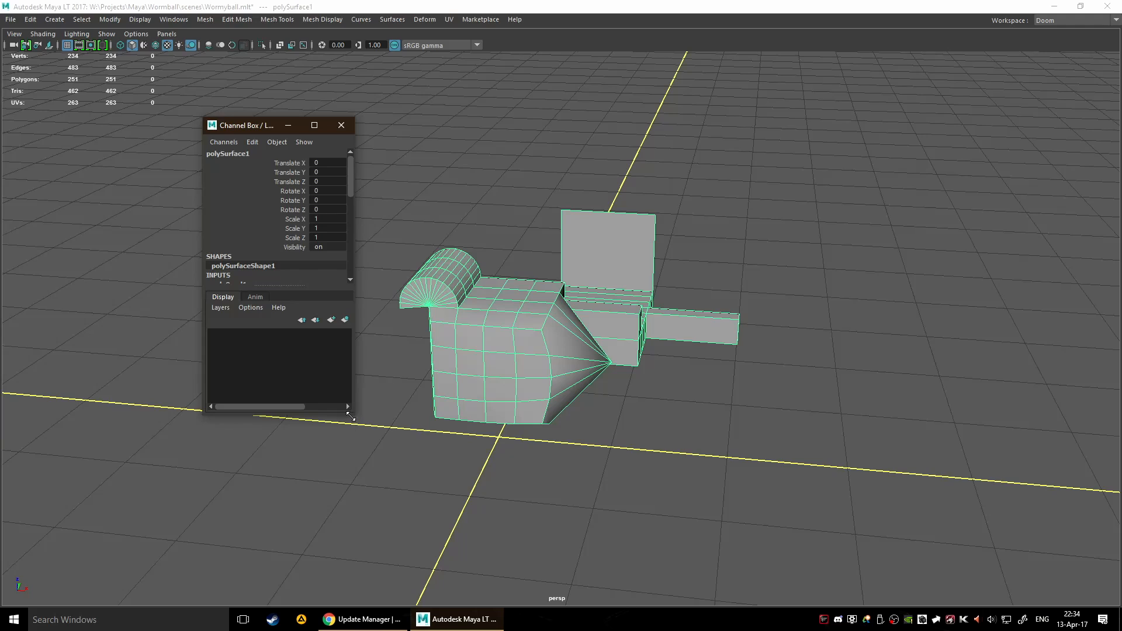
drag(351, 416, 385, 608)
scroll(271, 198, down, 3)
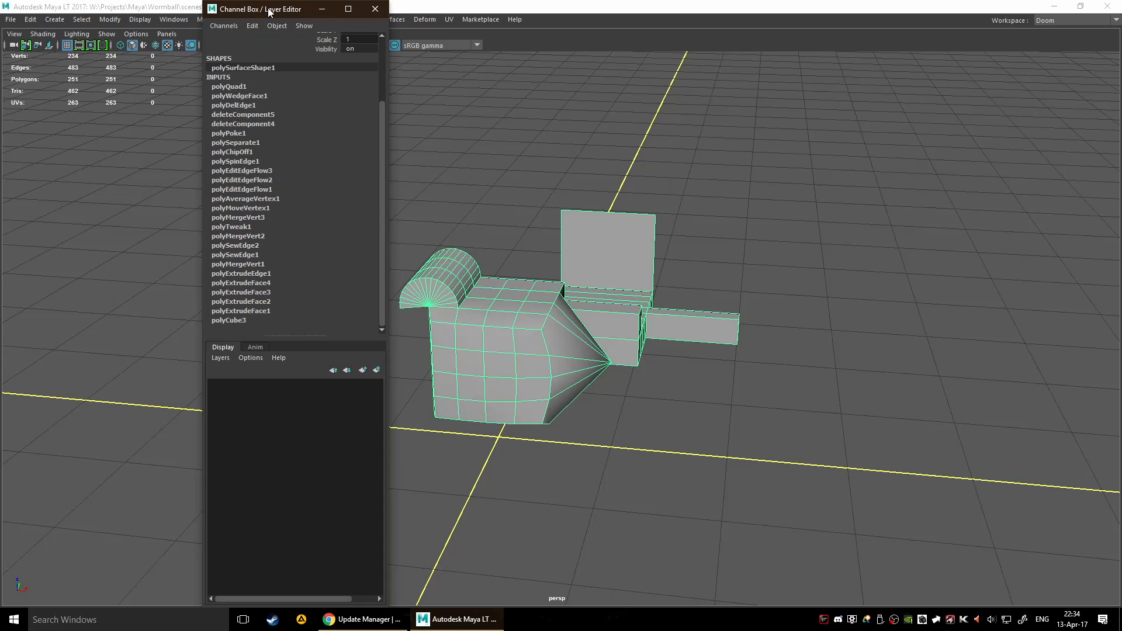
drag(269, 12, 847, 112)
scroll(851, 210, down, 3)
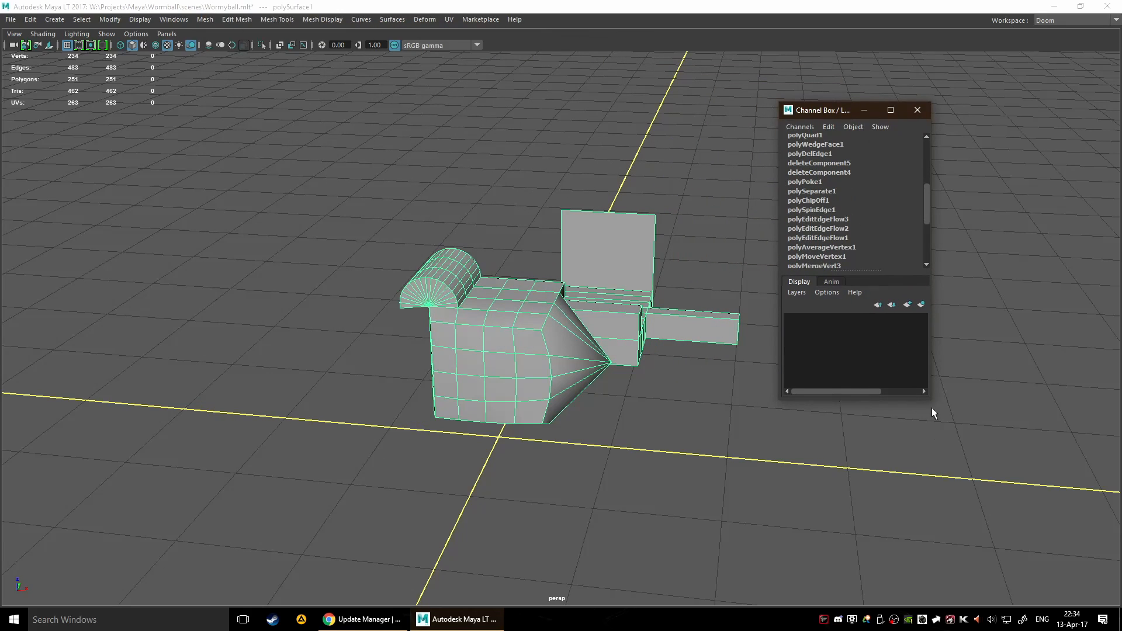
drag(938, 406, 961, 592)
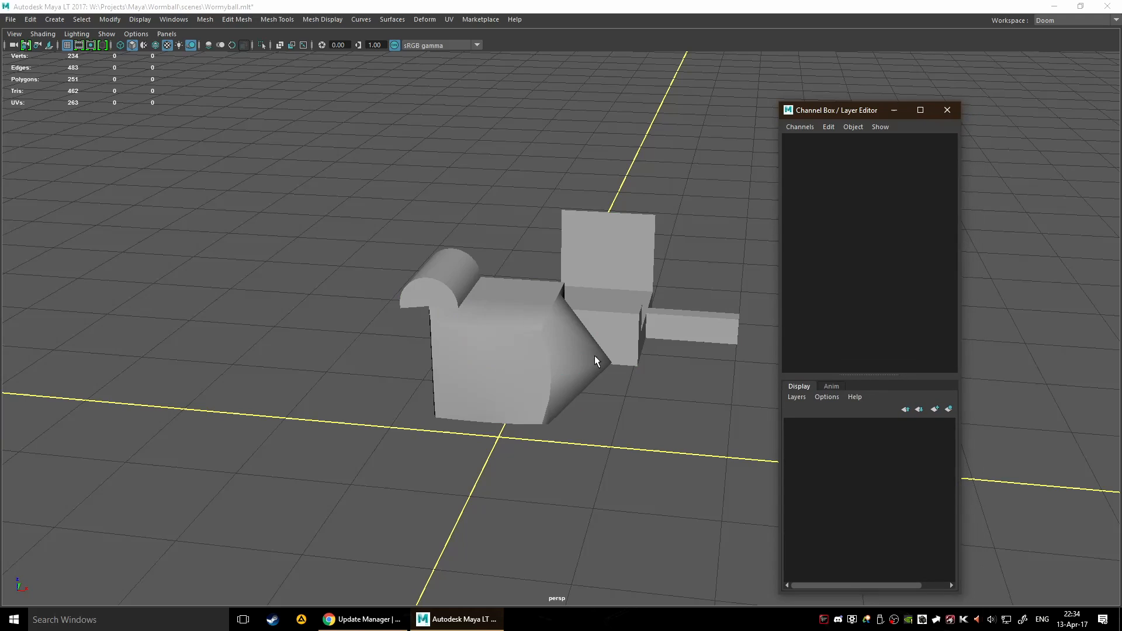
- Reselect the mesh and examine its construction history inputs, from the latest operation back to the original cube
click(643, 334)
scroll(891, 300, down, 5)
scroll(874, 253, up, 4)
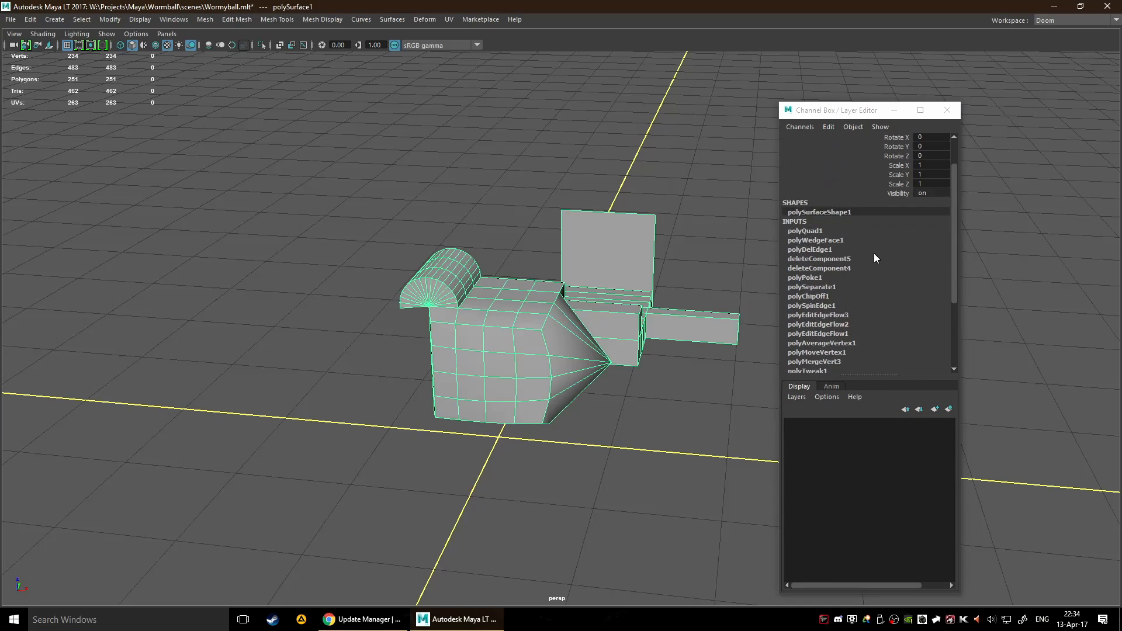
scroll(818, 268, down, 5)
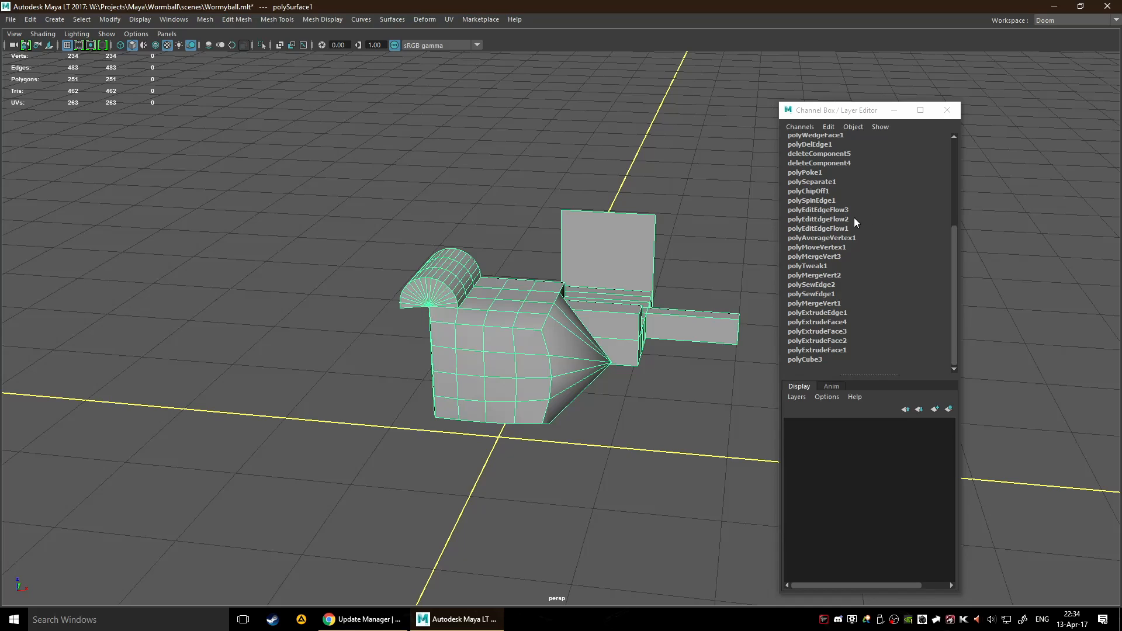
scroll(854, 220, up, 1)
scroll(854, 220, down, 1)
- Delete the selected mesh's construction history by type and close the Channel Box / Layer Editor
key(space)
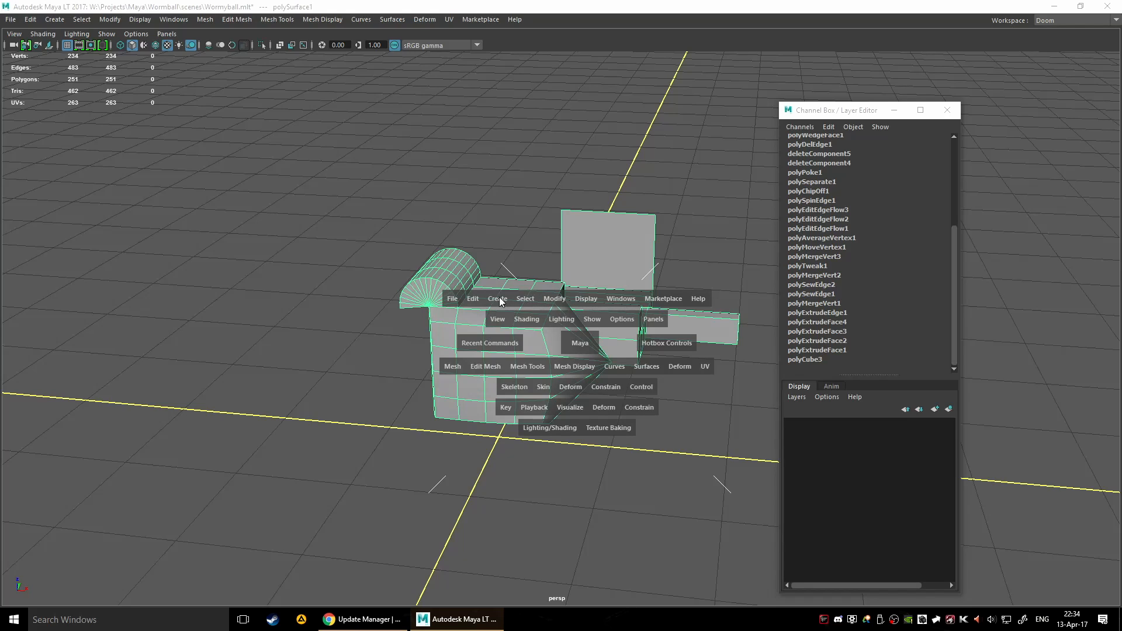
click(473, 300)
mouse_move(533, 451)
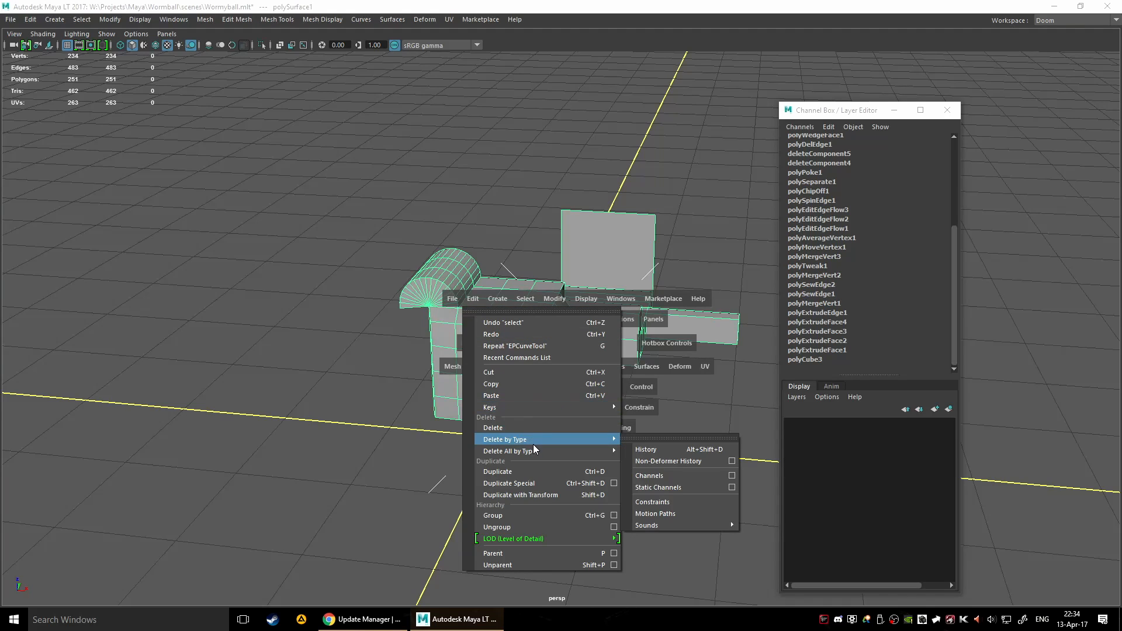
mouse_move(602, 440)
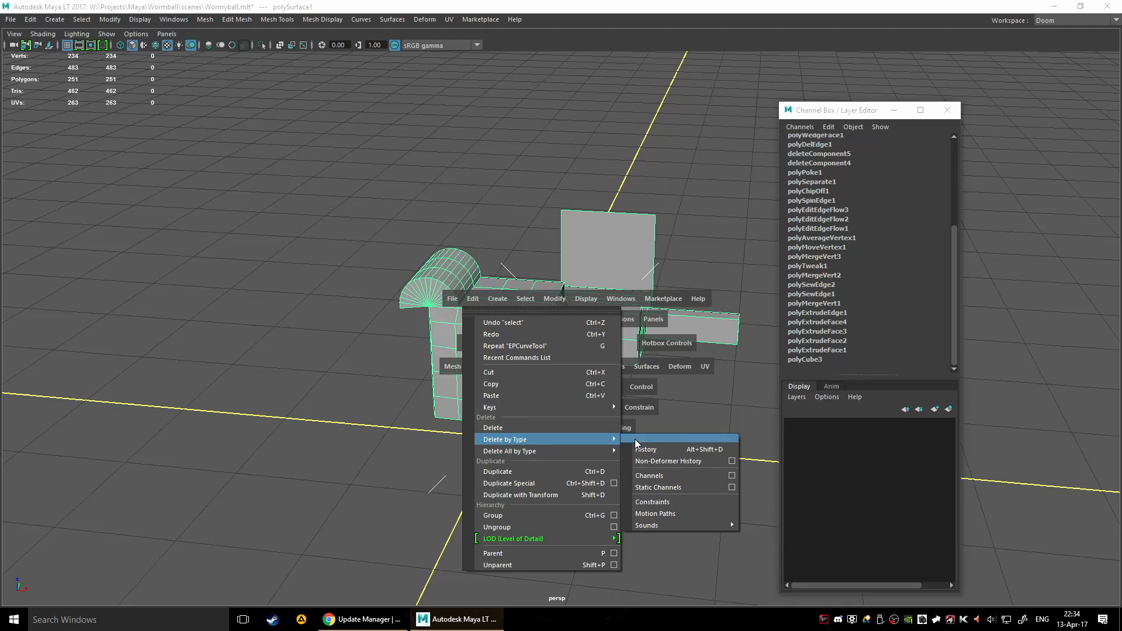
click(670, 462)
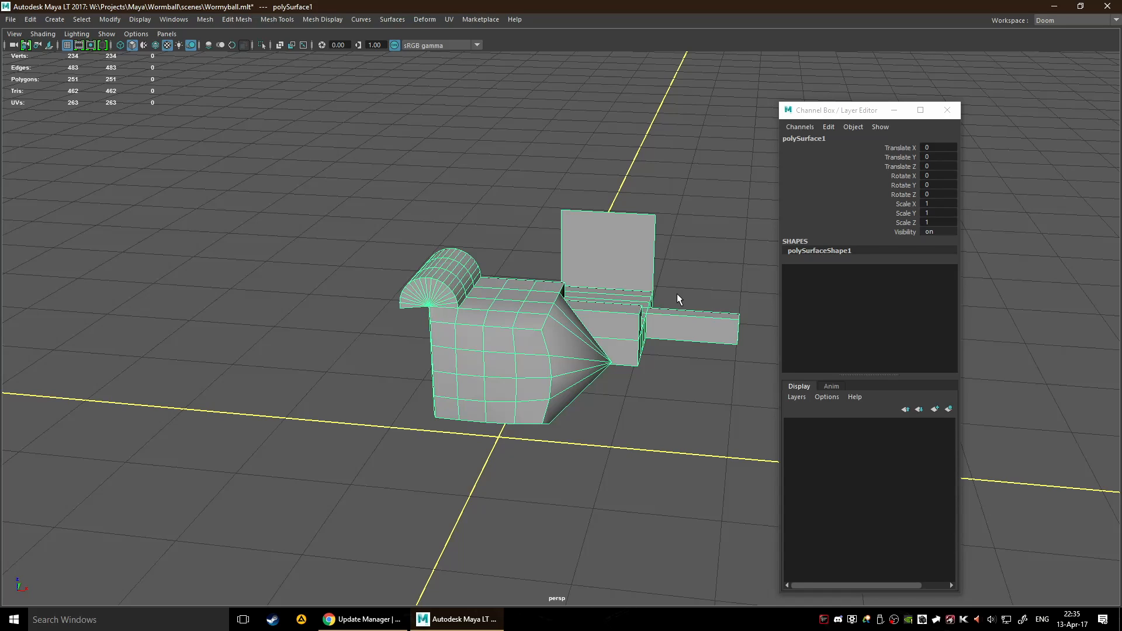
click(947, 111)
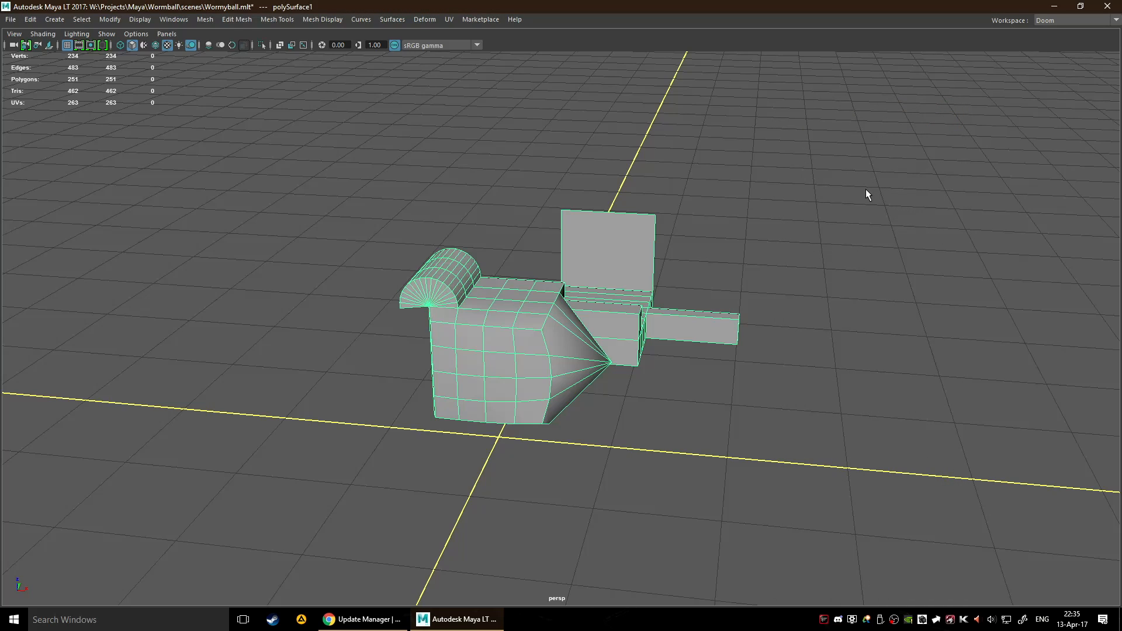
- Deselect the mesh and detach the Mesh Tools menu as a floating window beside it
click(857, 174)
key(space)
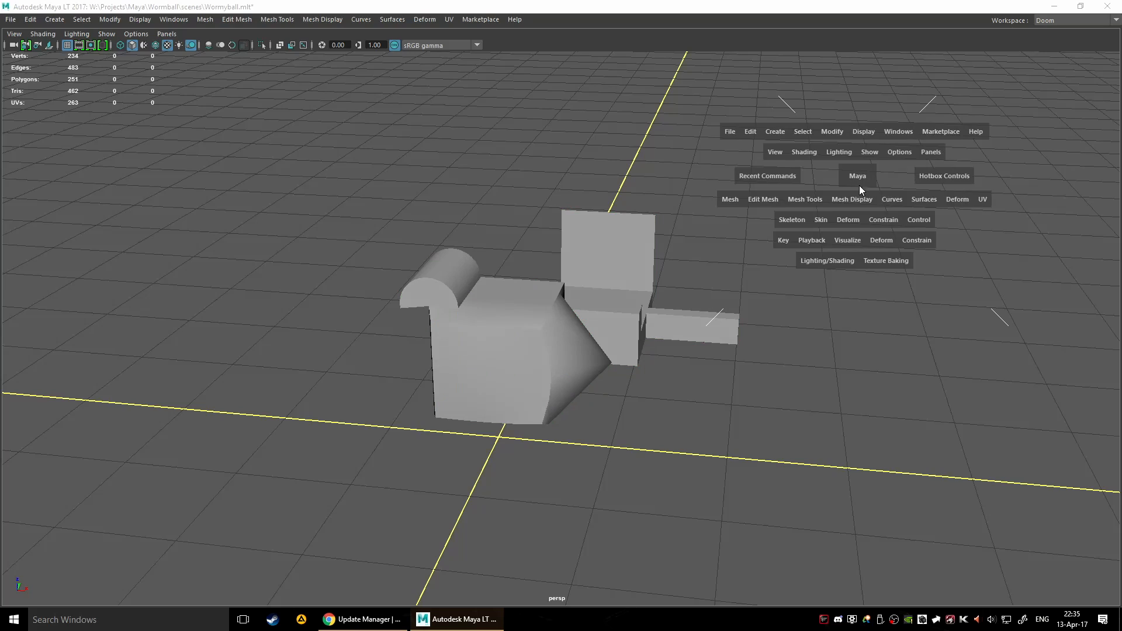
click(786, 200)
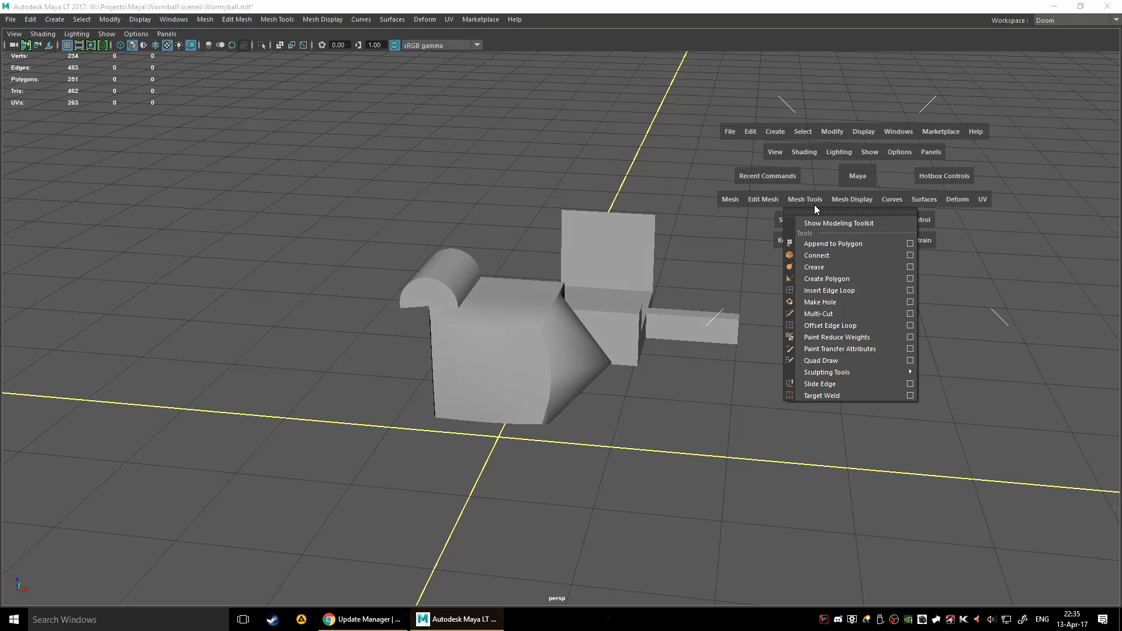
click(815, 205)
drag(826, 199, 187, 239)
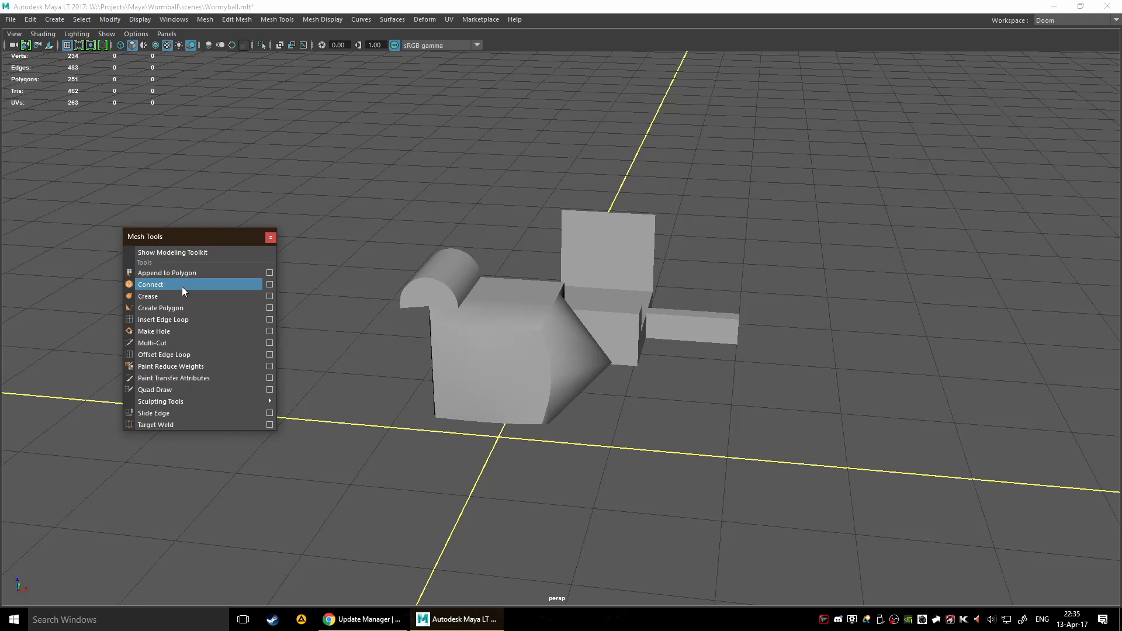
click(602, 317)
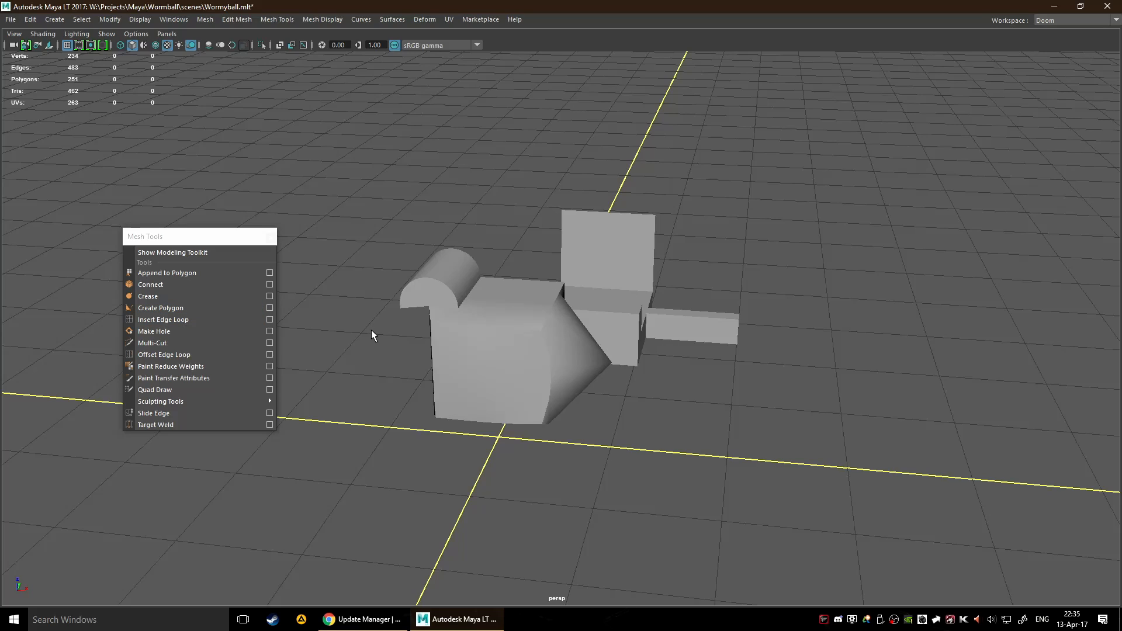
- Select the mesh, activate Multi-Cut and preview an edge loop around the upper part of the cube body
click(549, 311)
click(198, 343)
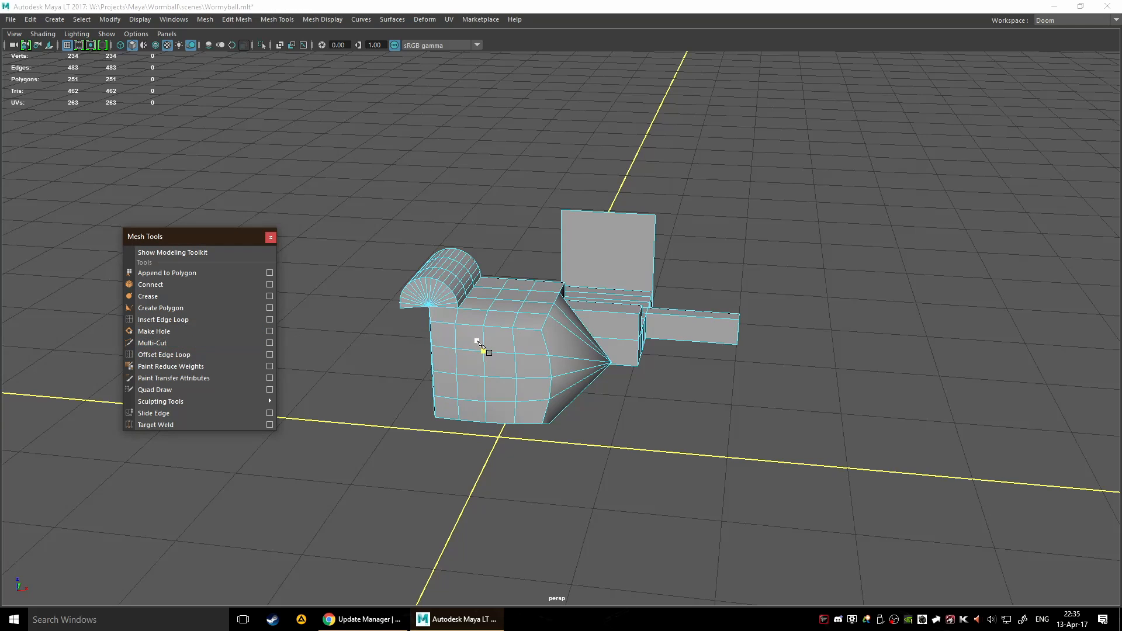
scroll(476, 362, up, 3)
scroll(476, 383, up, 3)
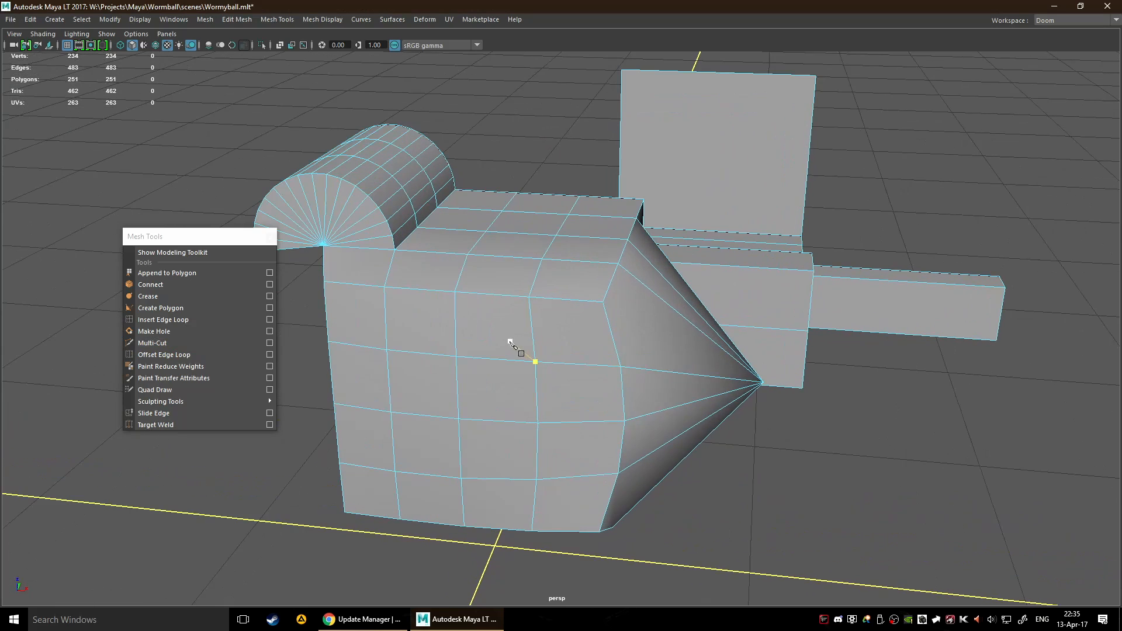
key(ctrl)
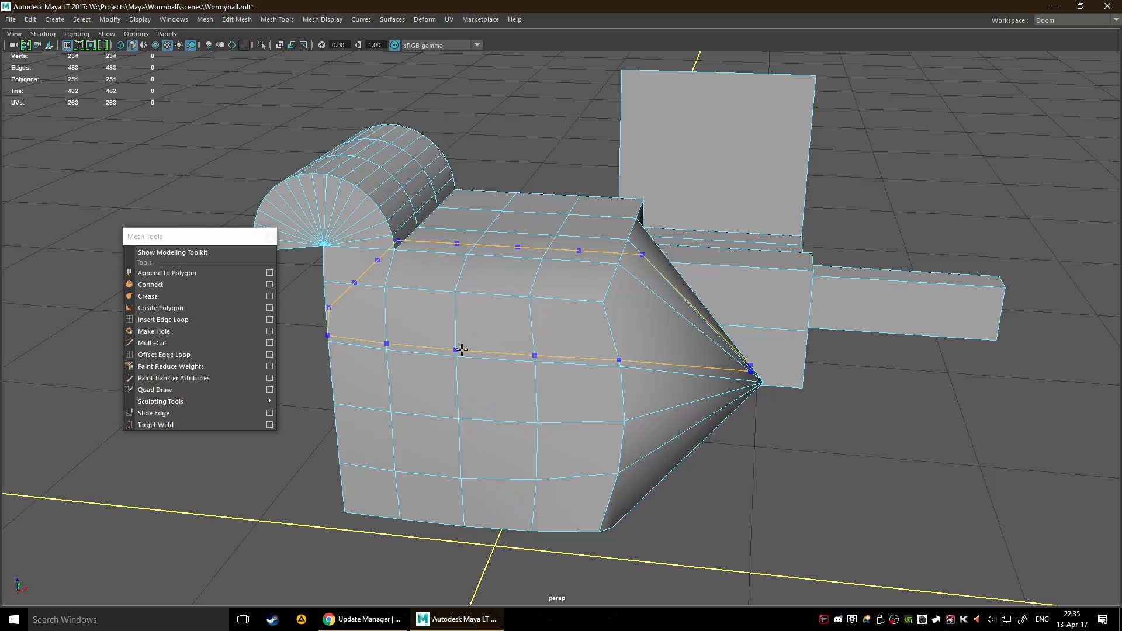
- Examine the Multi-Cut tool settings for edge loops and slicing, and close them without placing a cut
key(t)
click(455, 292)
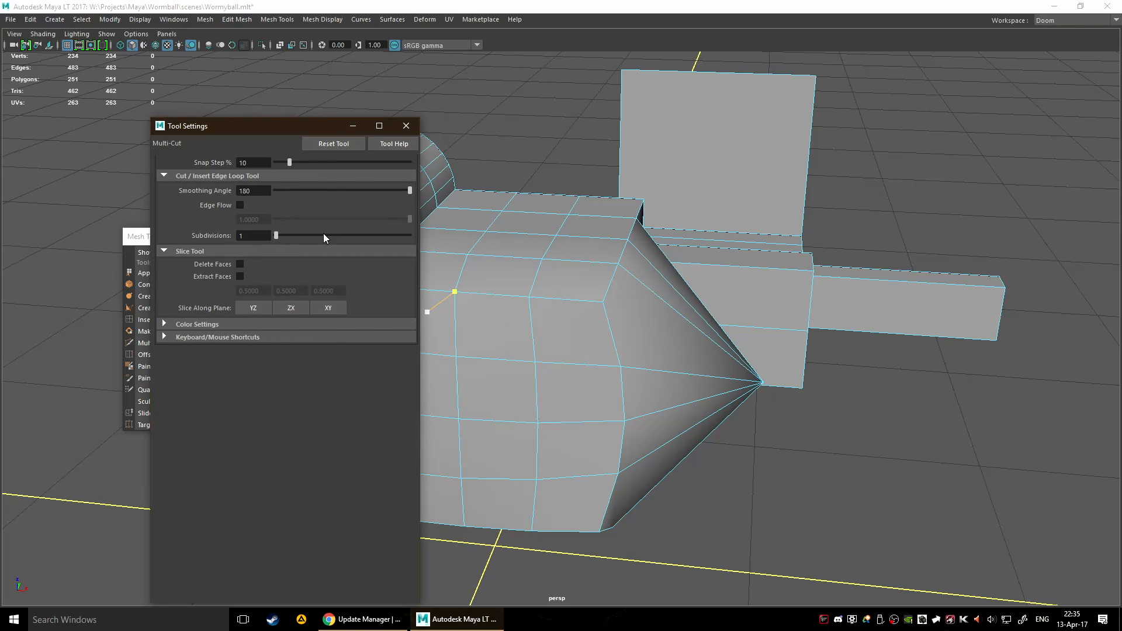
click(406, 125)
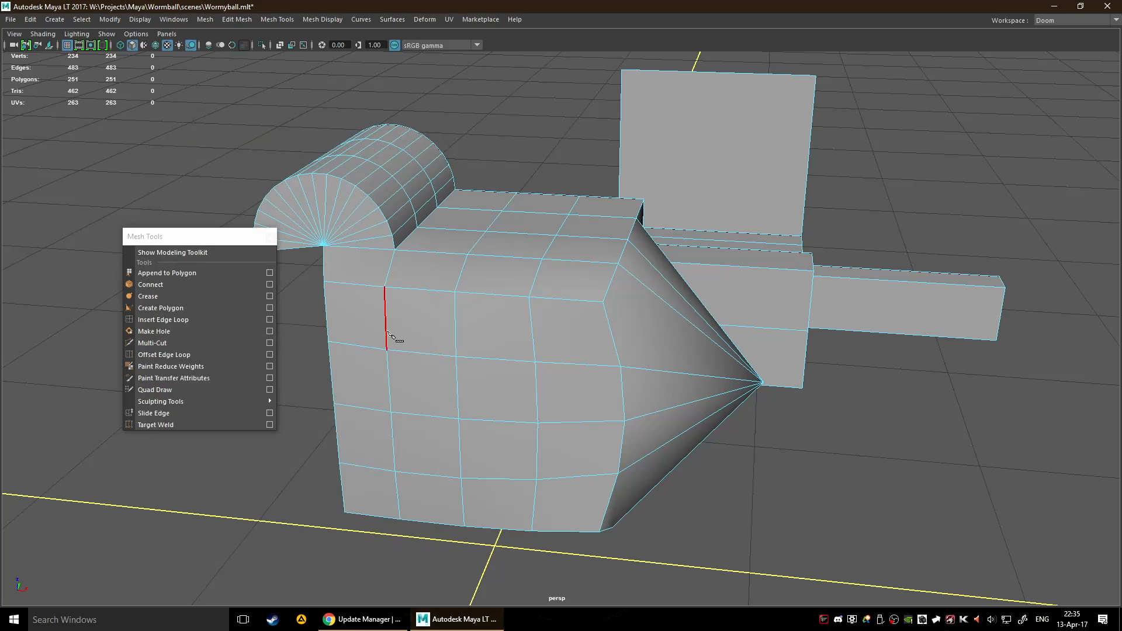
scroll(560, 317, down, 5)
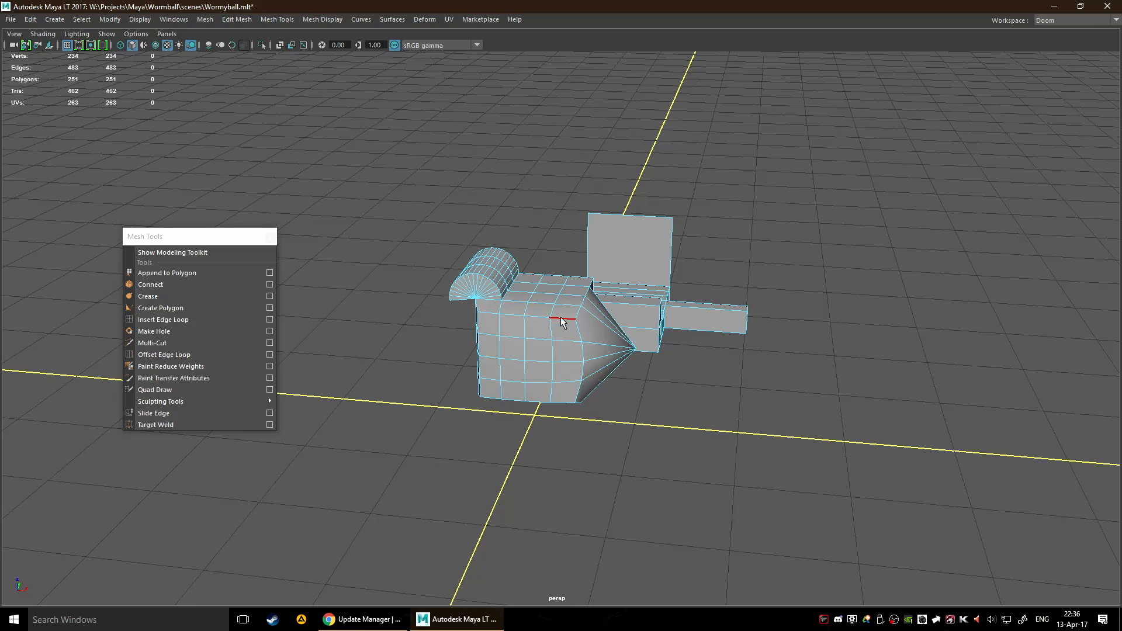
- Close the floating Mesh Tools menu, return to object selection and delete the demonstration mesh
click(270, 237)
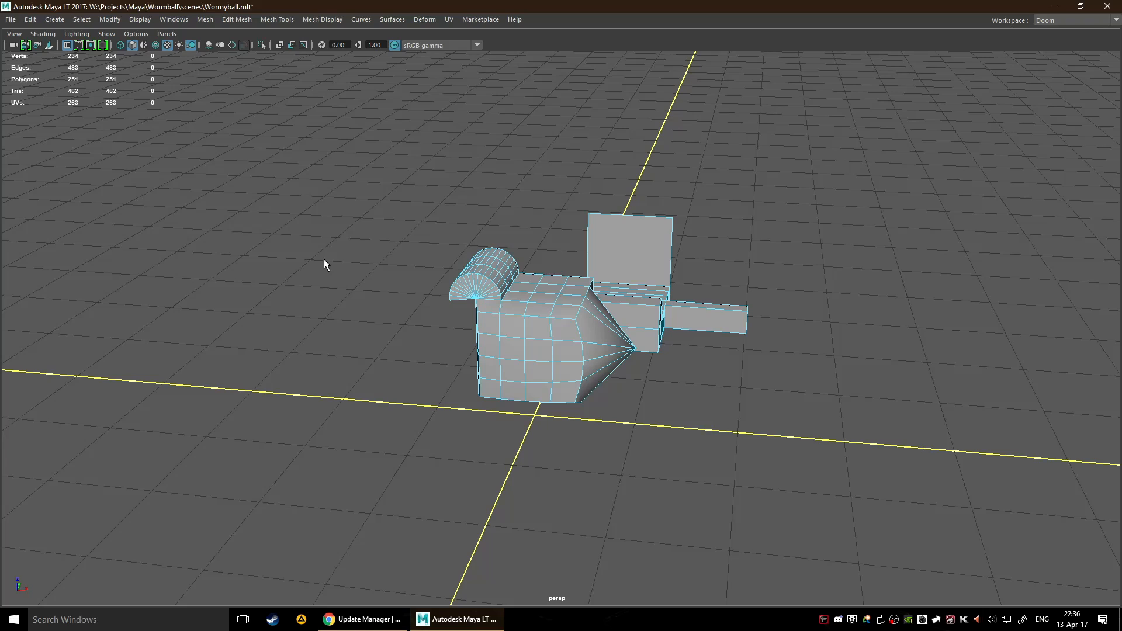
key(F8)
key(Delete)
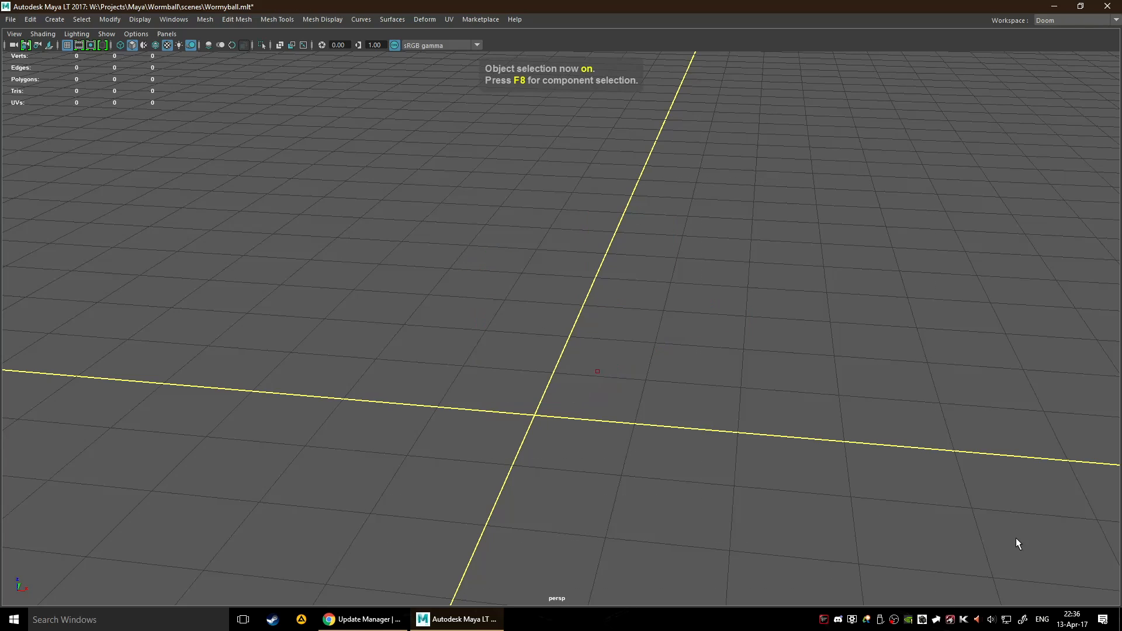
- Open the Outliner and delete the leftover curve1
scroll(734, 426, up, 4)
drag(550, 374, 674, 450)
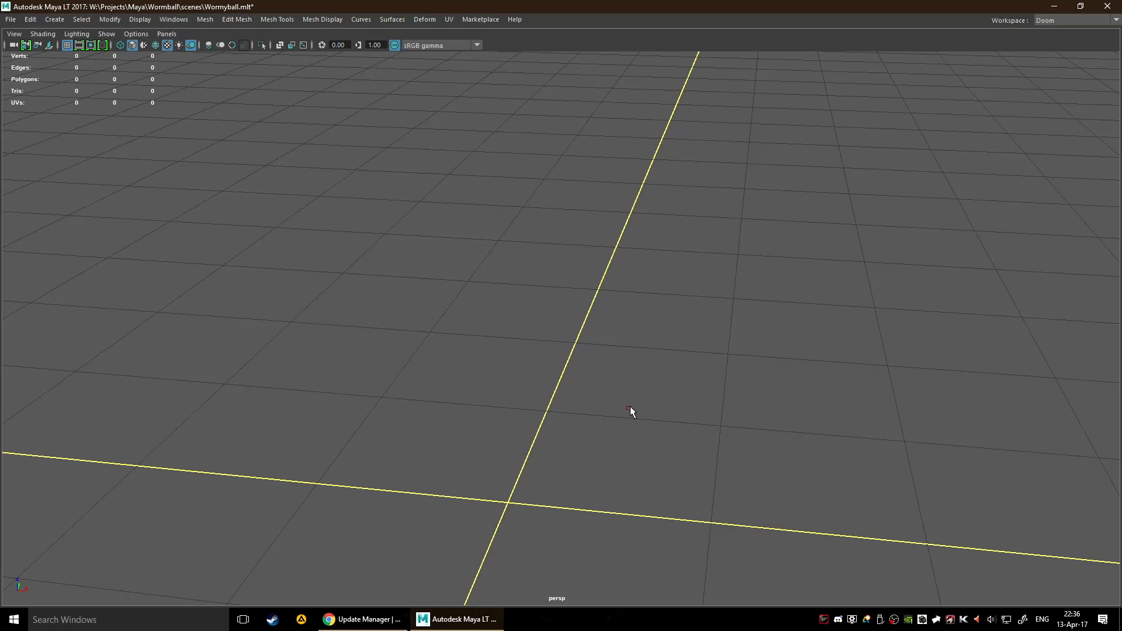
alt+drag(631, 406, 671, 423)
key(shift+o)
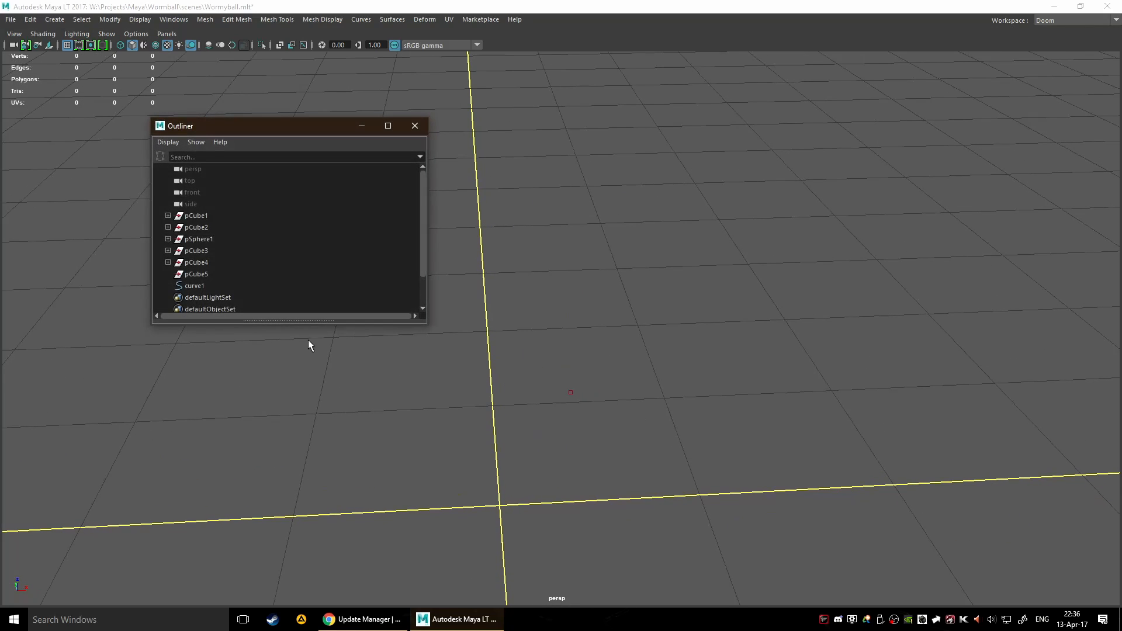
scroll(216, 253, down, 1)
click(203, 251)
key(Delete)
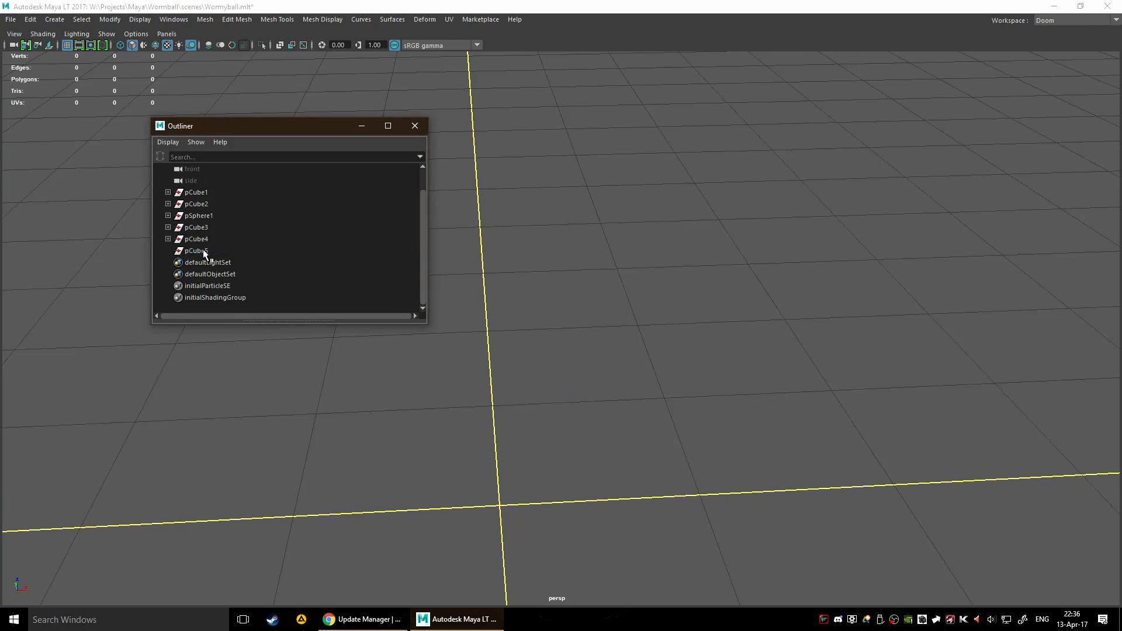
- Delete the remaining objects from pCube1 through pCube5, including pSphere1, and close the Outliner
click(206, 196)
shift+click(205, 246)
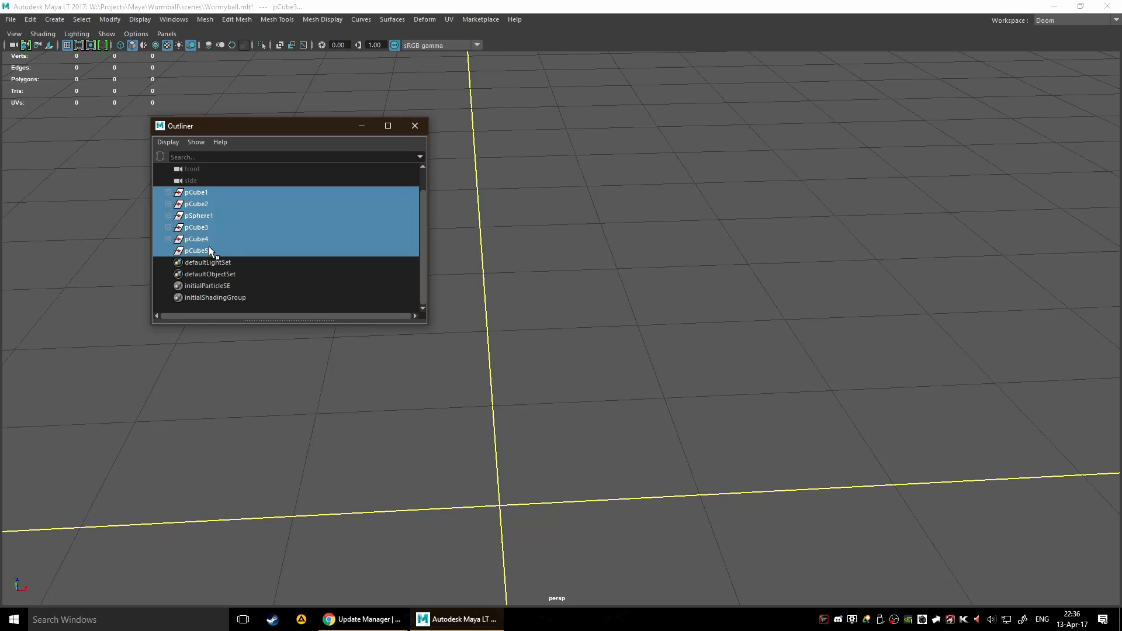
key(Delete)
click(410, 128)
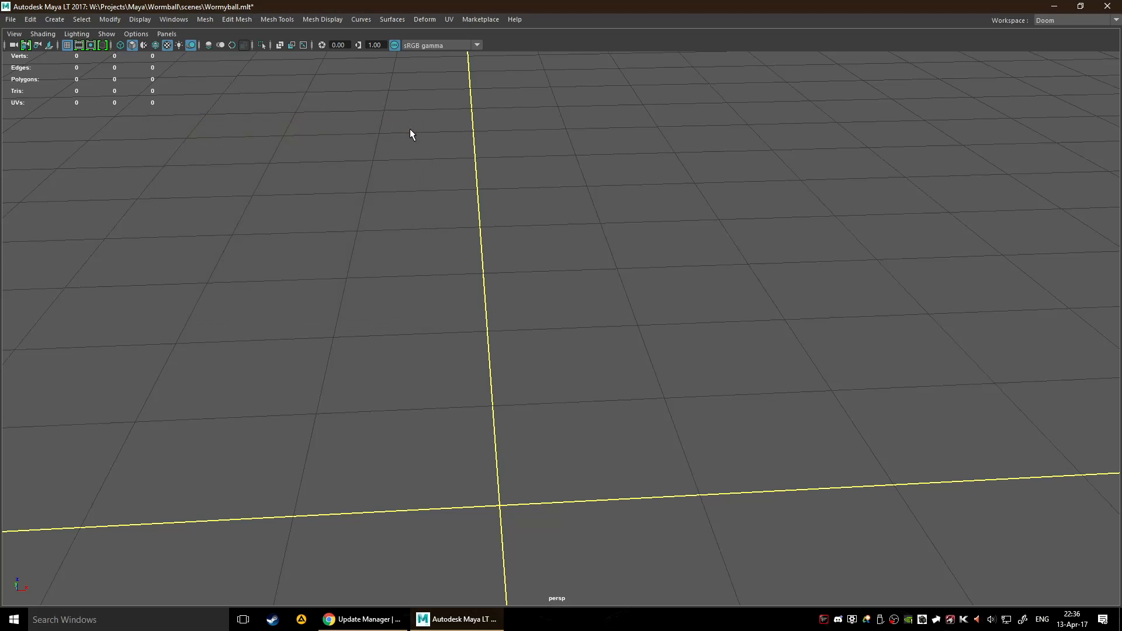
scroll(541, 390, down, 10)
alt+drag(659, 408, 655, 403)
scroll(655, 408, down, 4)
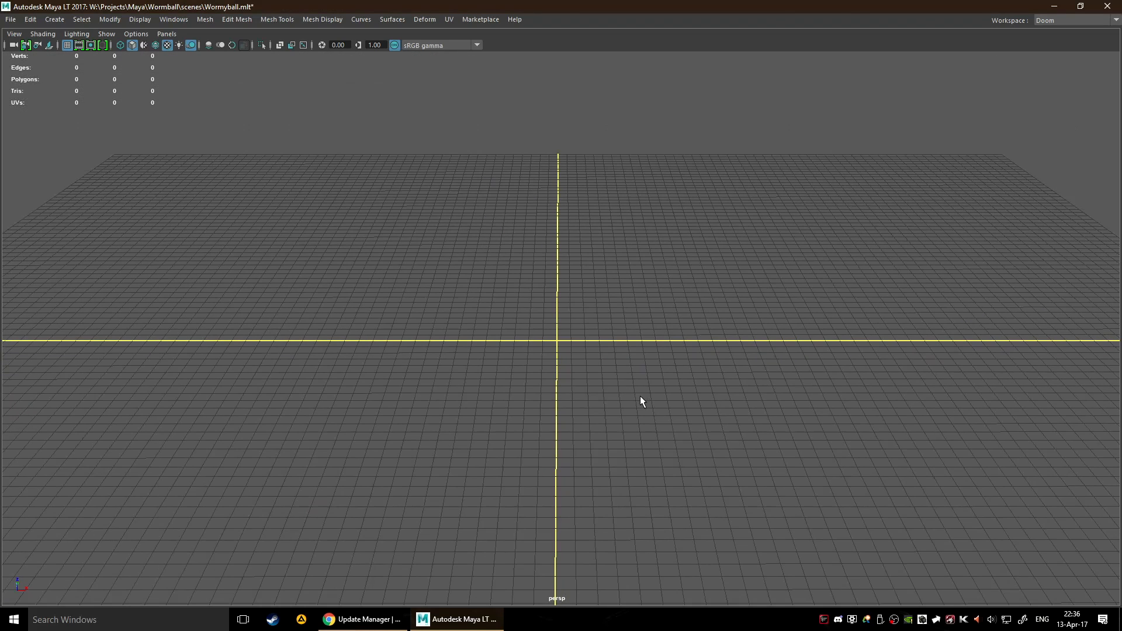